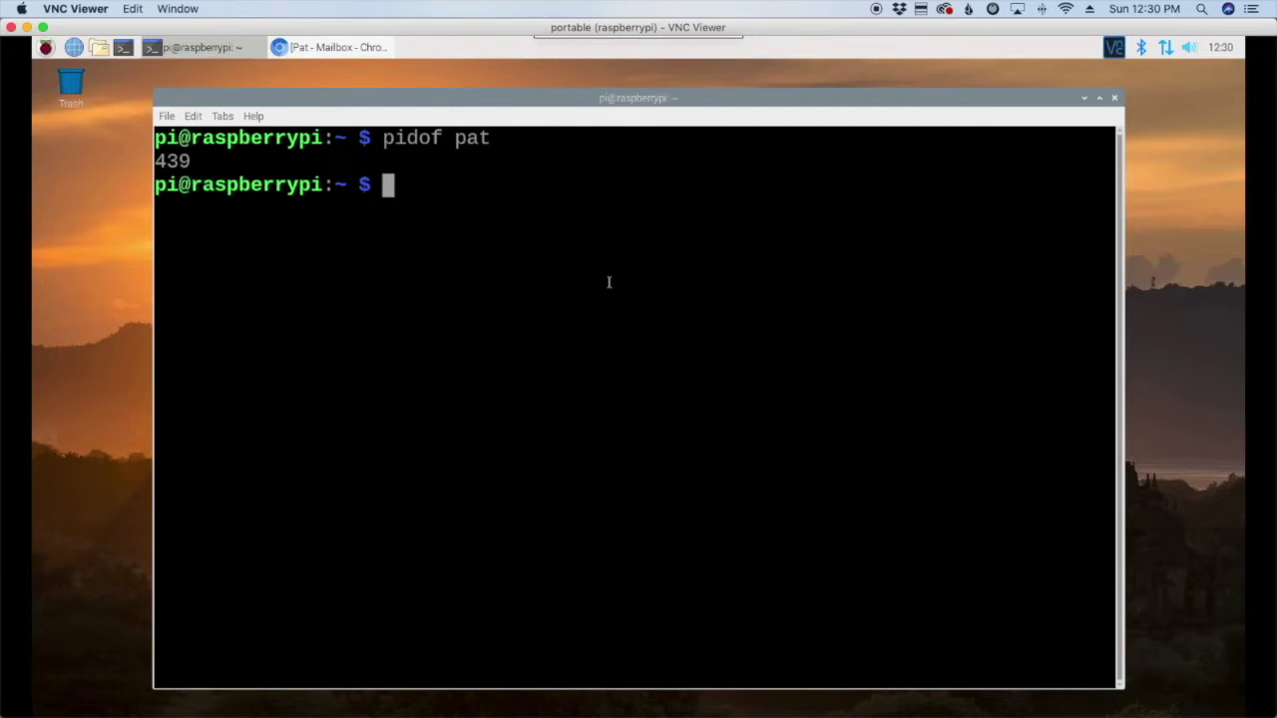
Step: List the audio capture devices with arecord -l and examine the USB Audio CODEC's card and device numbers
{"action": "type", "text": "arecord"}
{"action": "type", "text": " -l"}
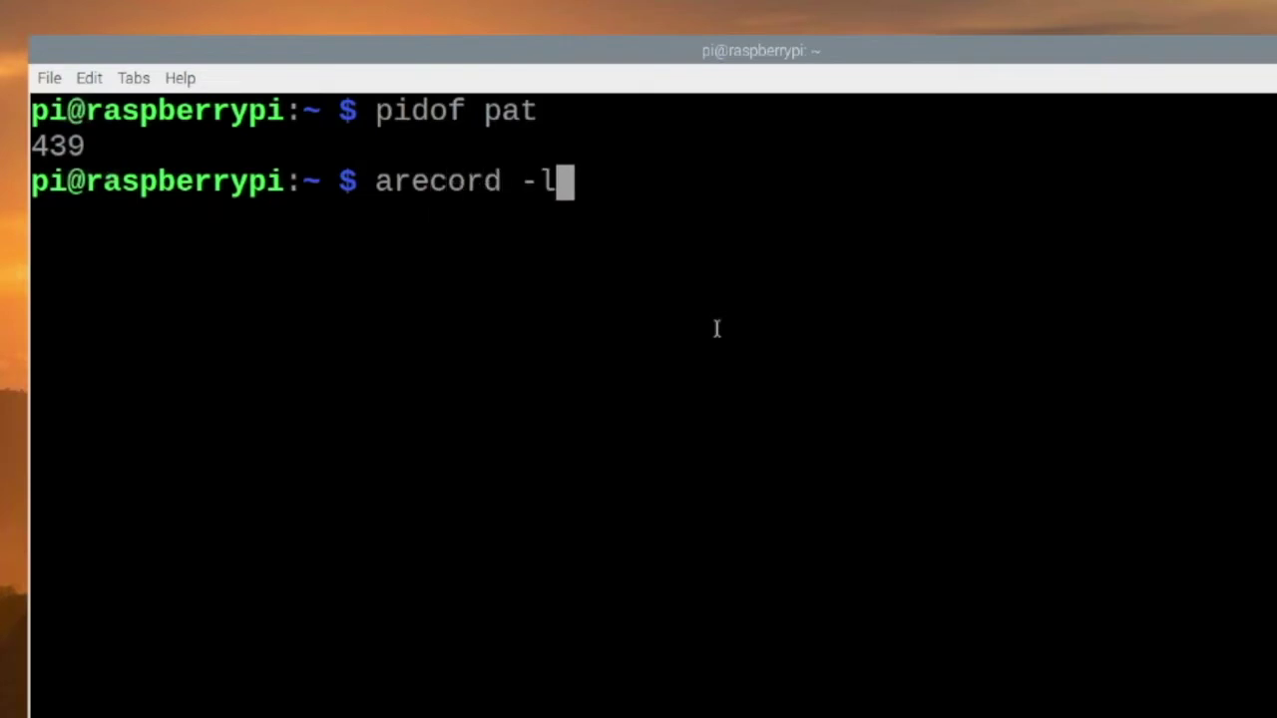
{"action": "key", "text": "Return"}
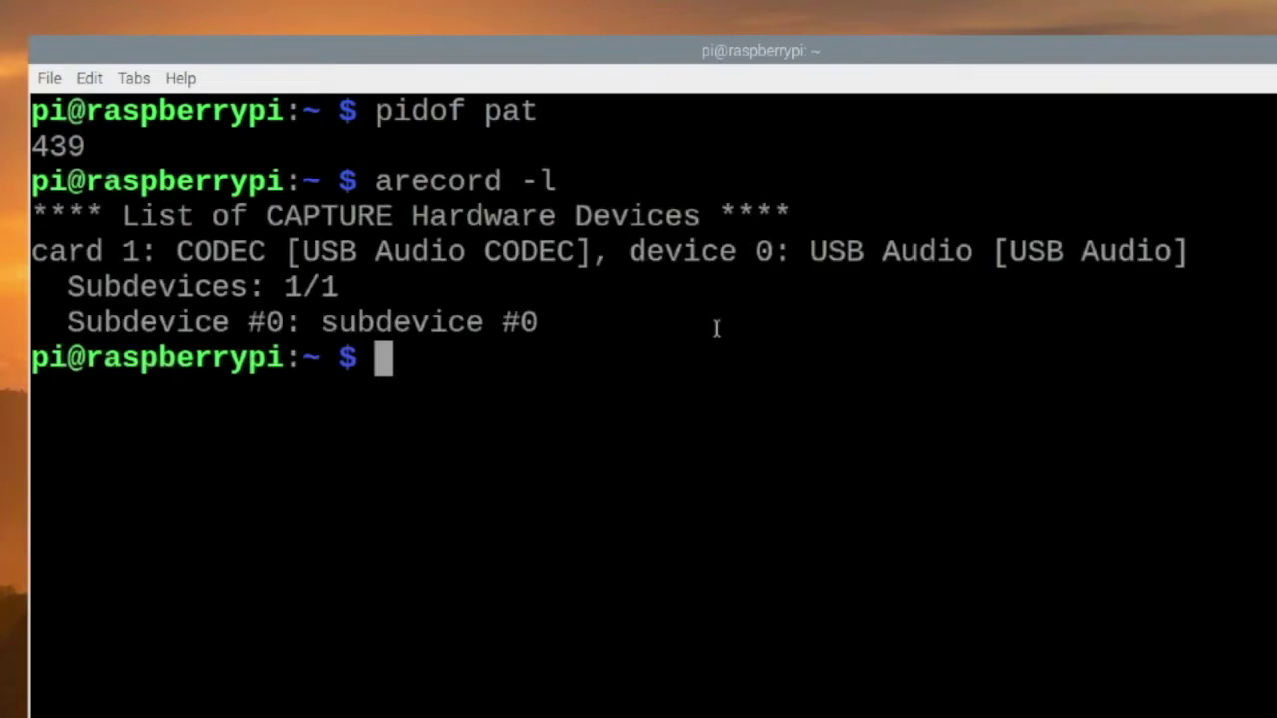
{"action": "left_click_drag", "start_coordinate": [302, 249], "coordinate": [565, 250]}
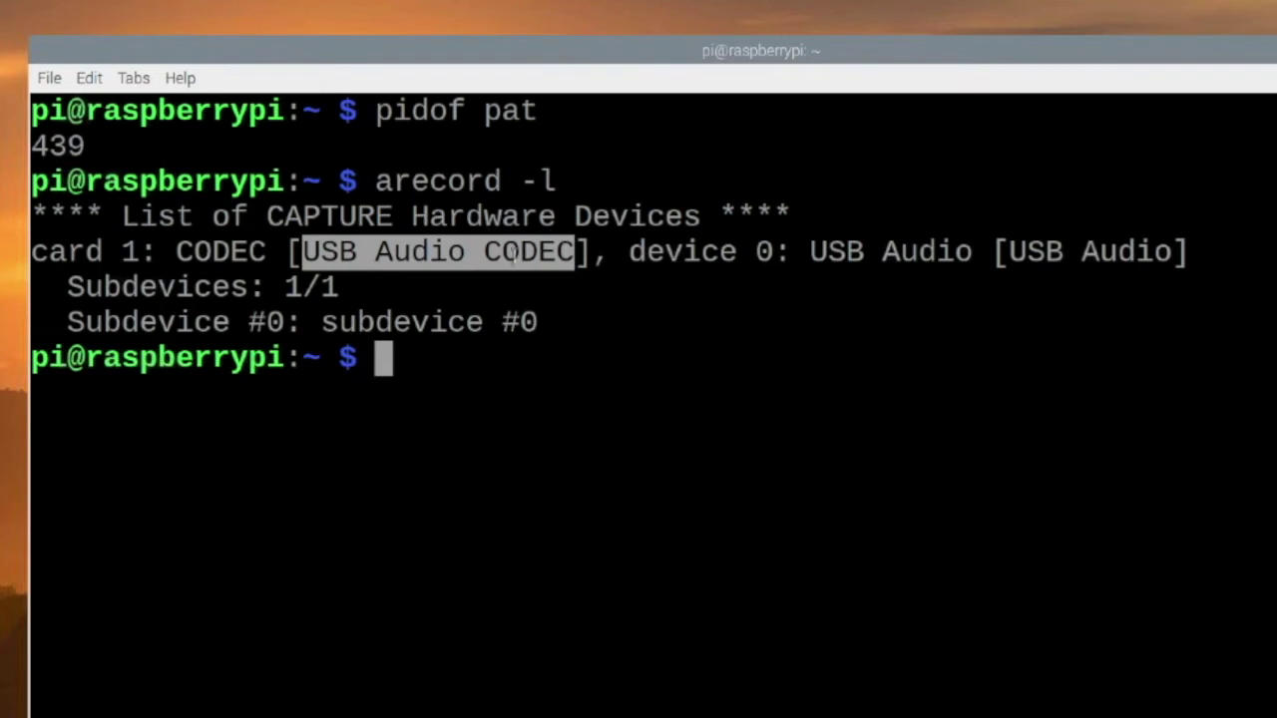
{"action": "double_click", "coordinate": [139, 250]}
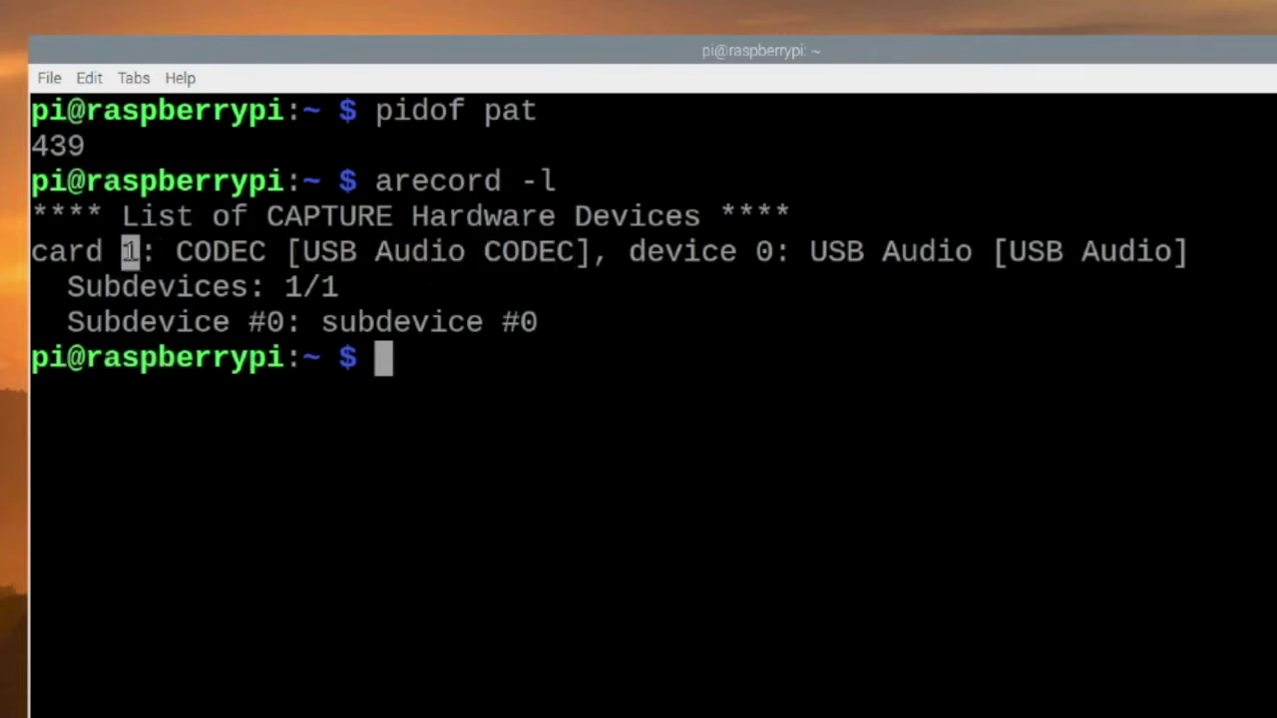
{"action": "double_click", "coordinate": [763, 251]}
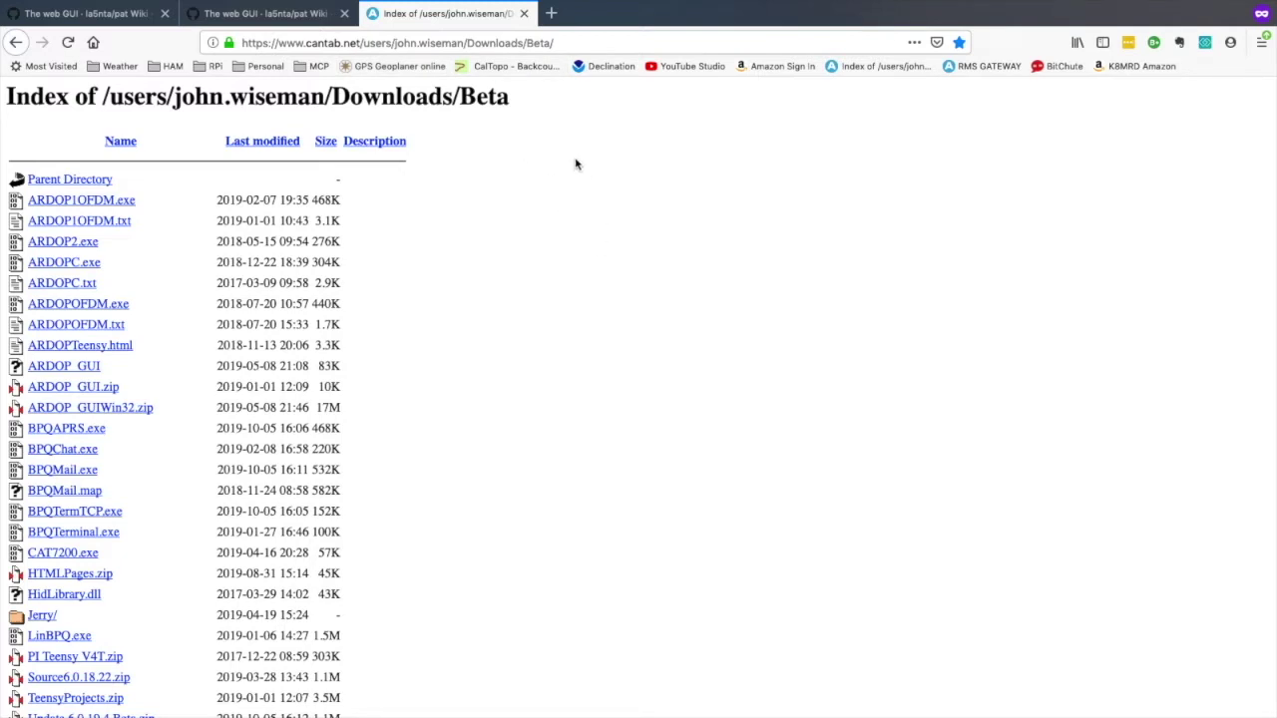
Step: Copy the link address of the piardopc file from the Beta downloads page and return to the Raspberry Pi terminal
{"action": "scroll", "coordinate": [558, 301], "scroll_direction": "down", "scroll_amount": 10}
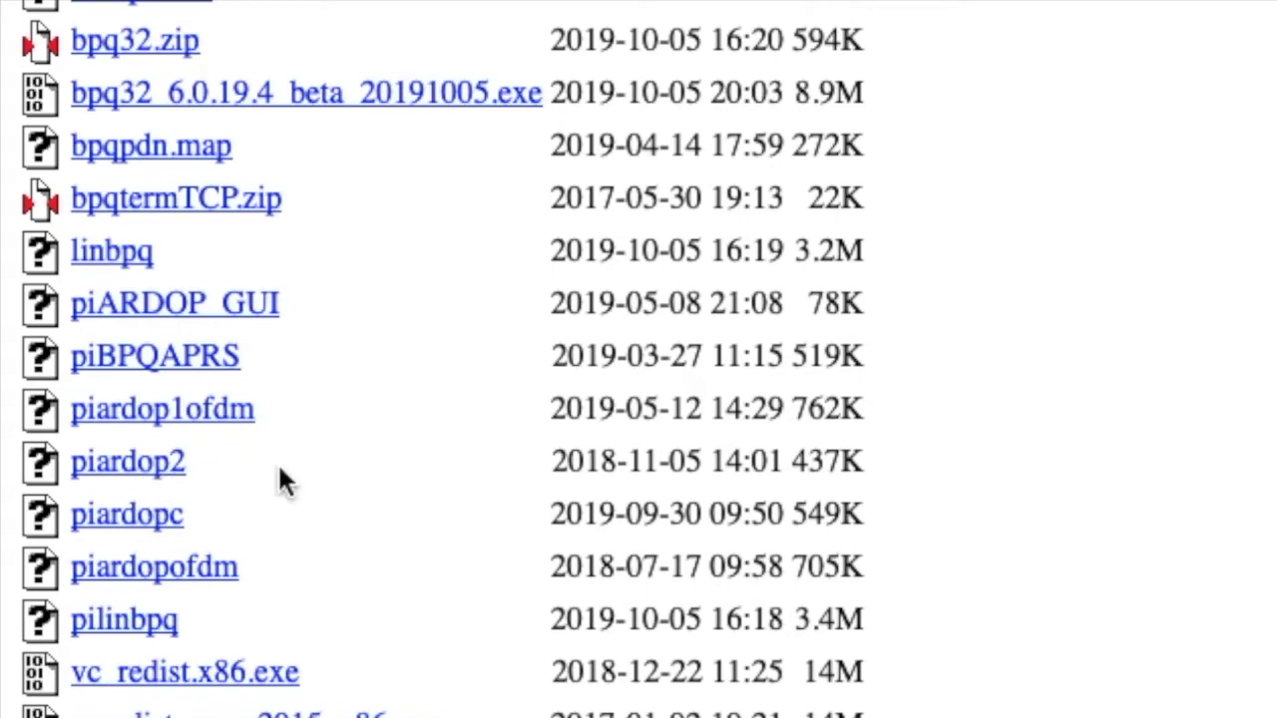
{"action": "right_click", "coordinate": [132, 528]}
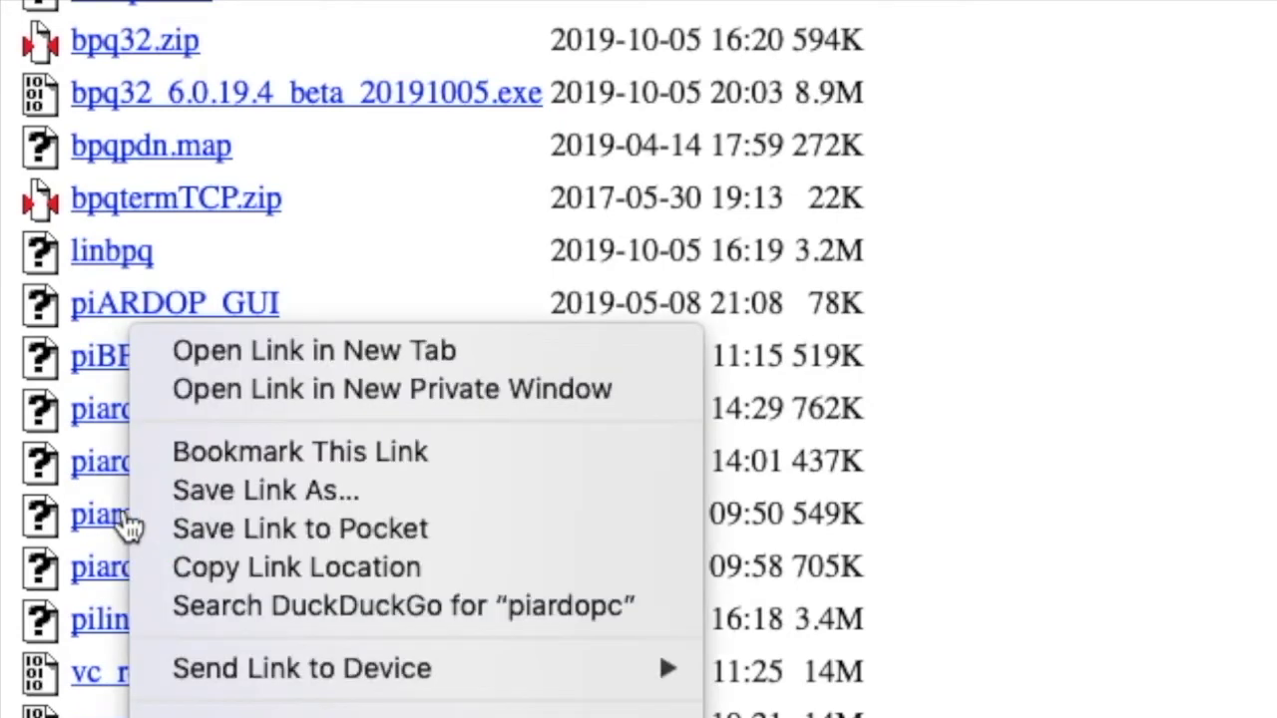
{"action": "left_click", "coordinate": [314, 557]}
{"action": "key", "text": "ctrl+Left"}
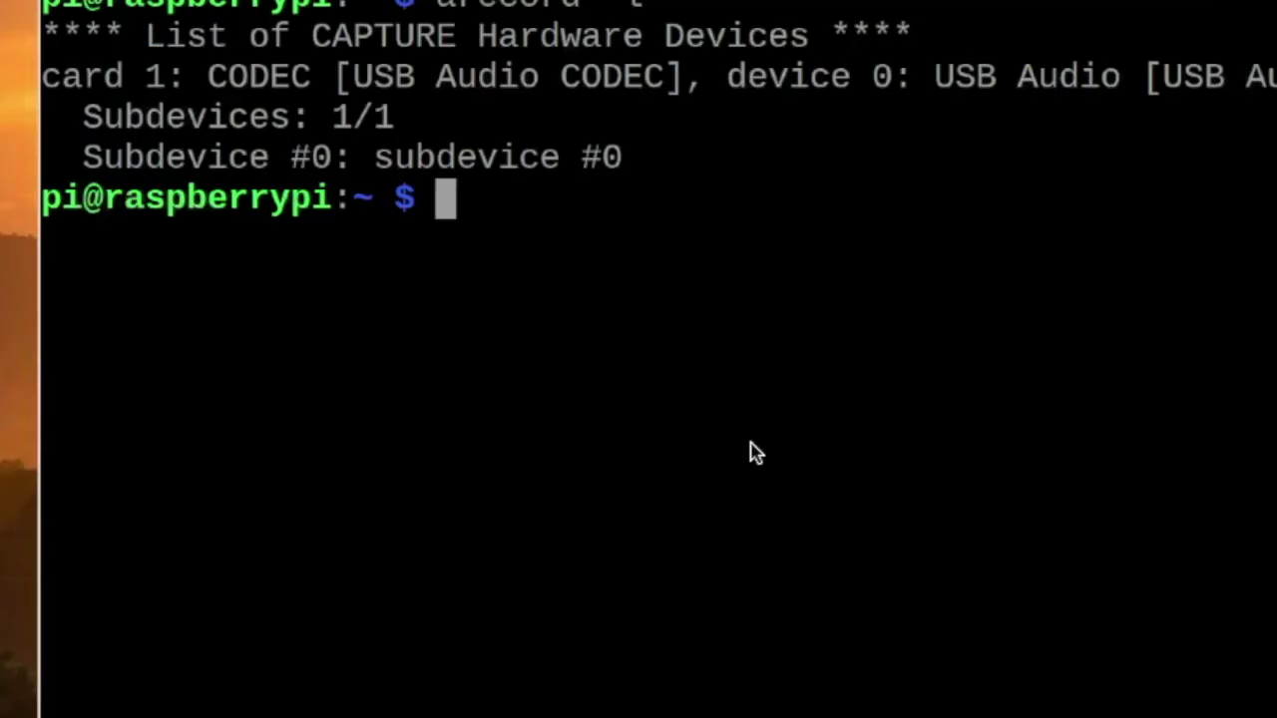
Step: Create a directory named ardop in the home folder and change into it
{"action": "type", "text": "mkdir"}
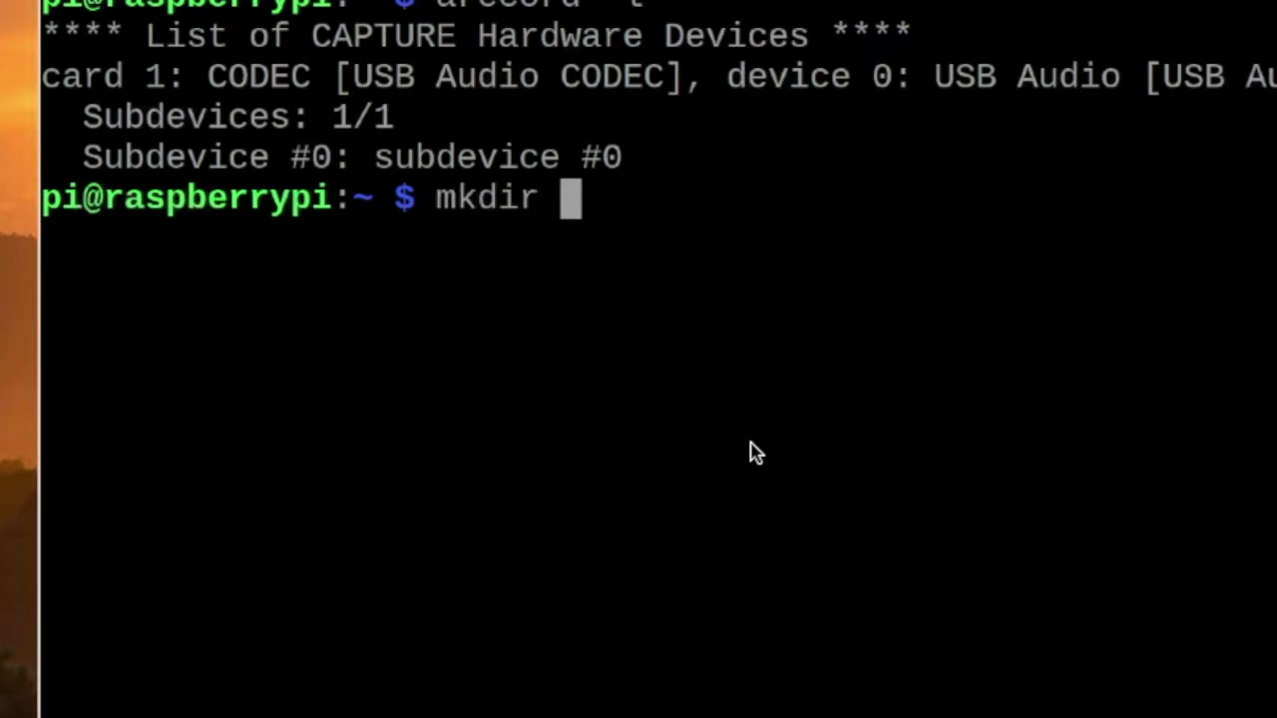
{"action": "type", "text": " ar"}
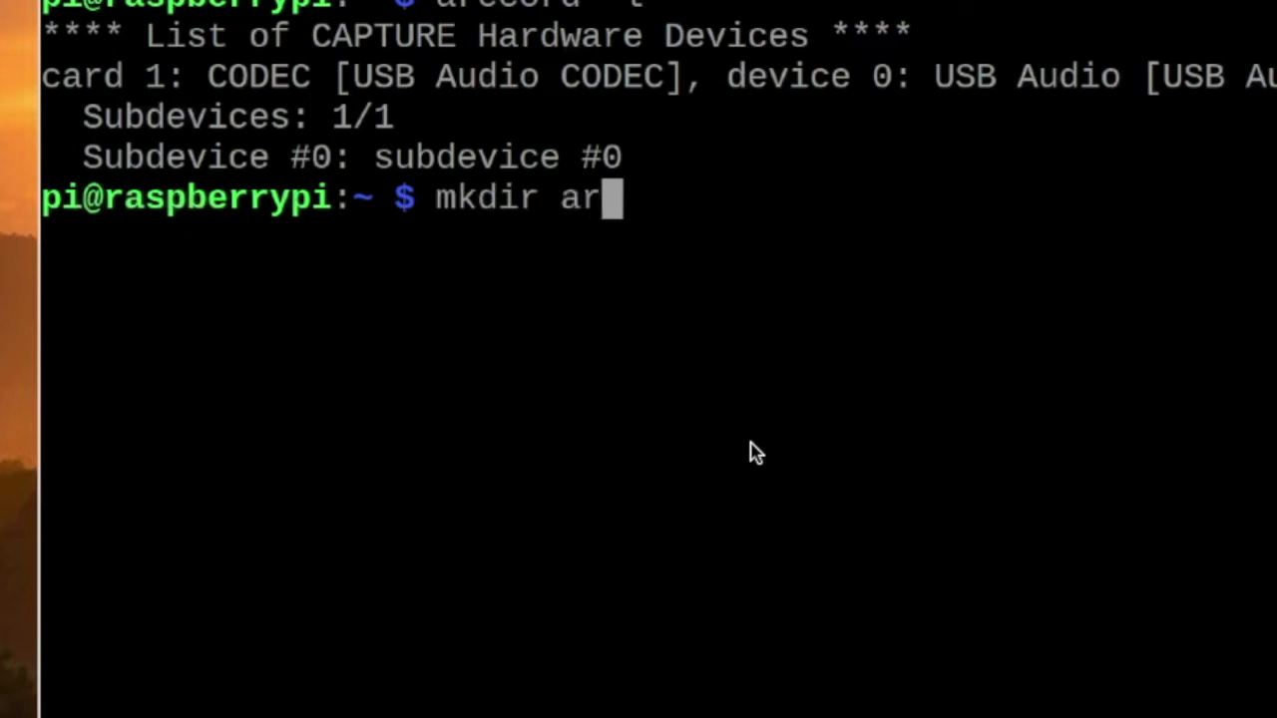
{"action": "type", "text": "dop"}
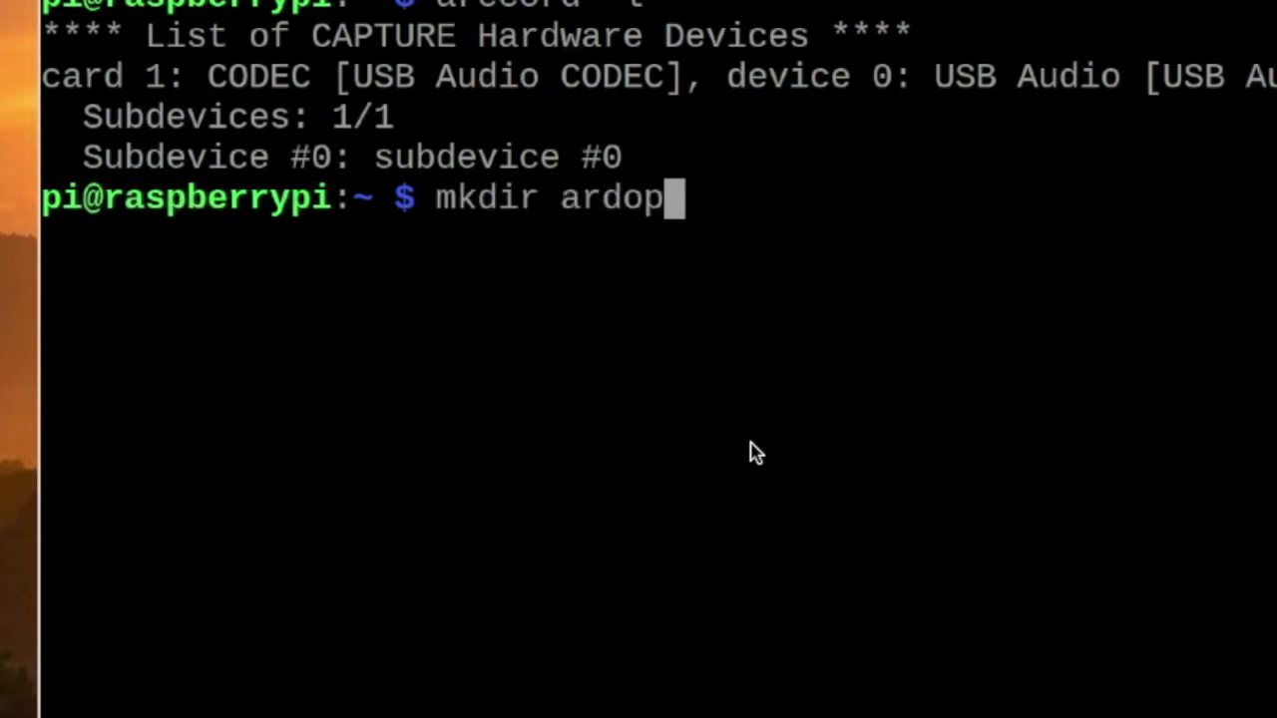
{"action": "key", "text": "Return"}
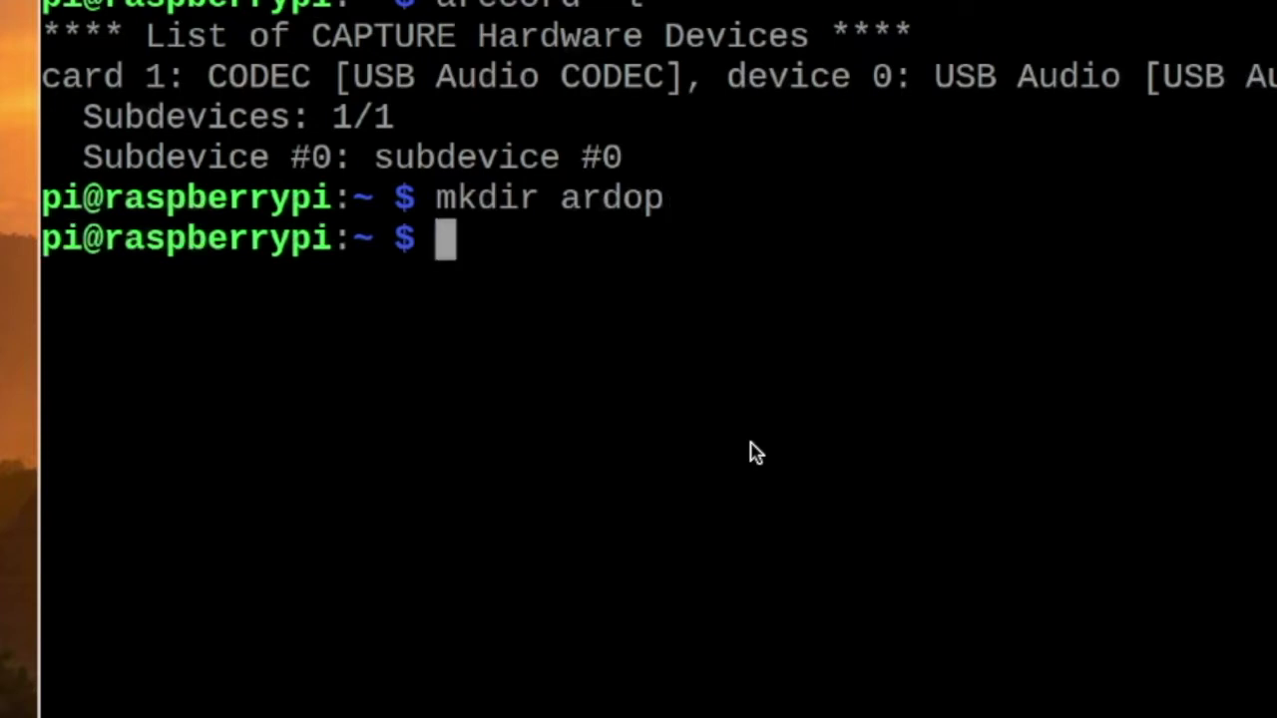
{"action": "type", "text": "cd "}
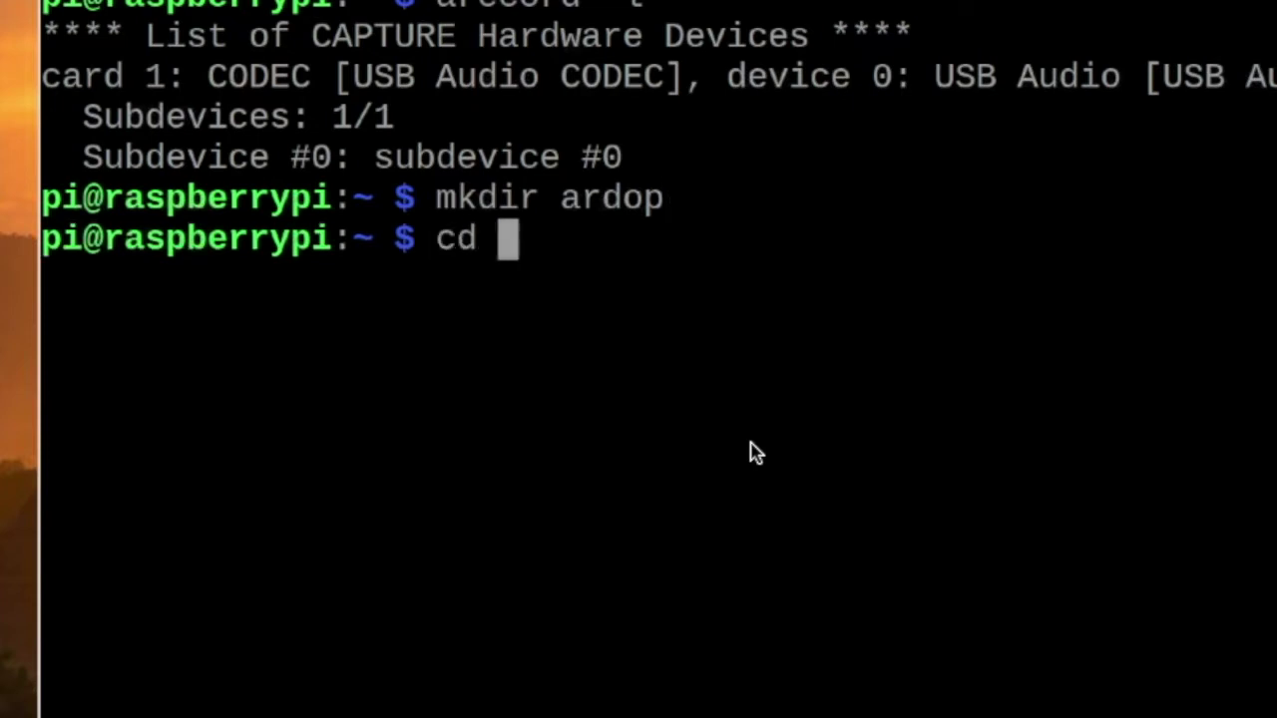
{"action": "type", "text": "ardop"}
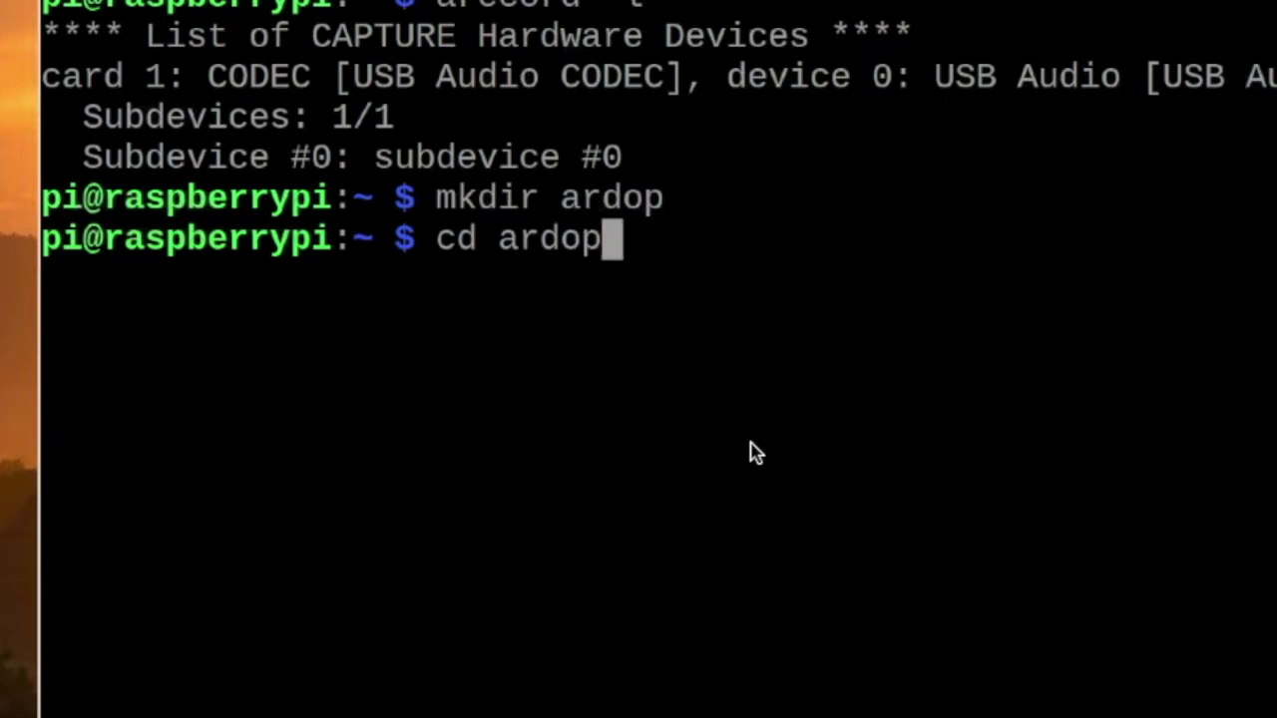
{"action": "key", "text": "Return"}
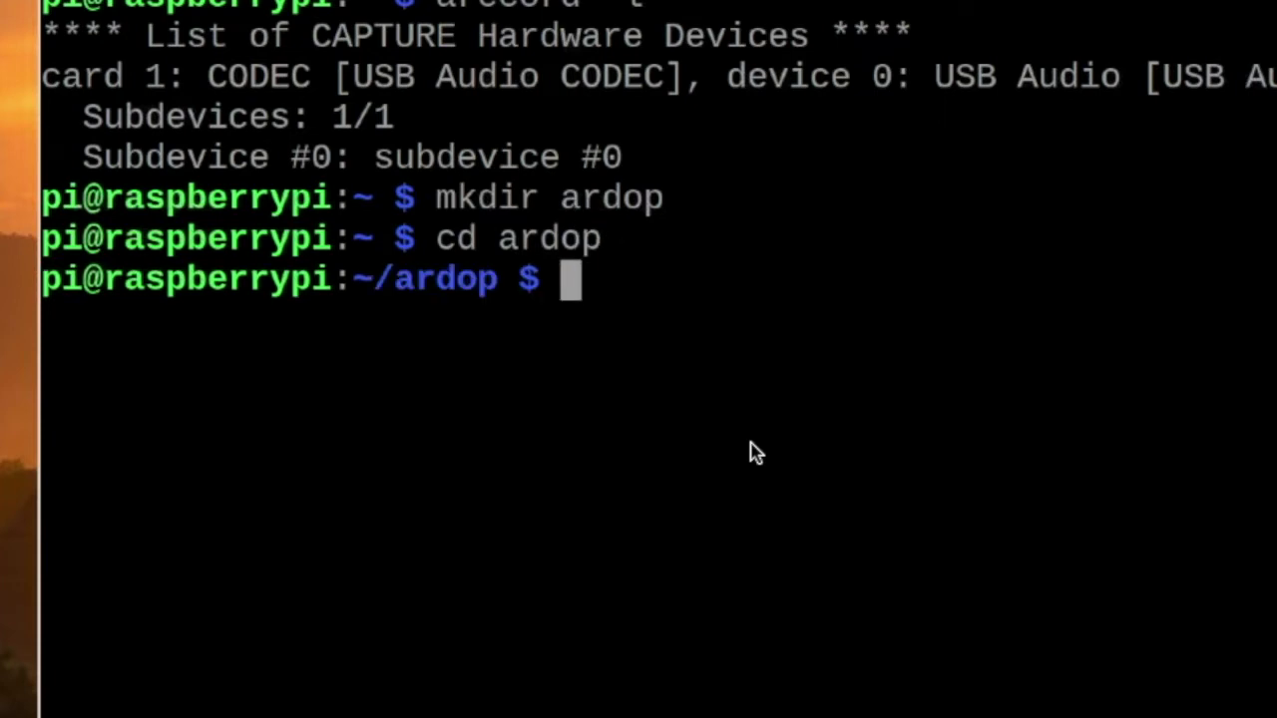
Step: Download piardopc into the ardop folder with wget, using the copied link
{"action": "type", "text": "wget"}
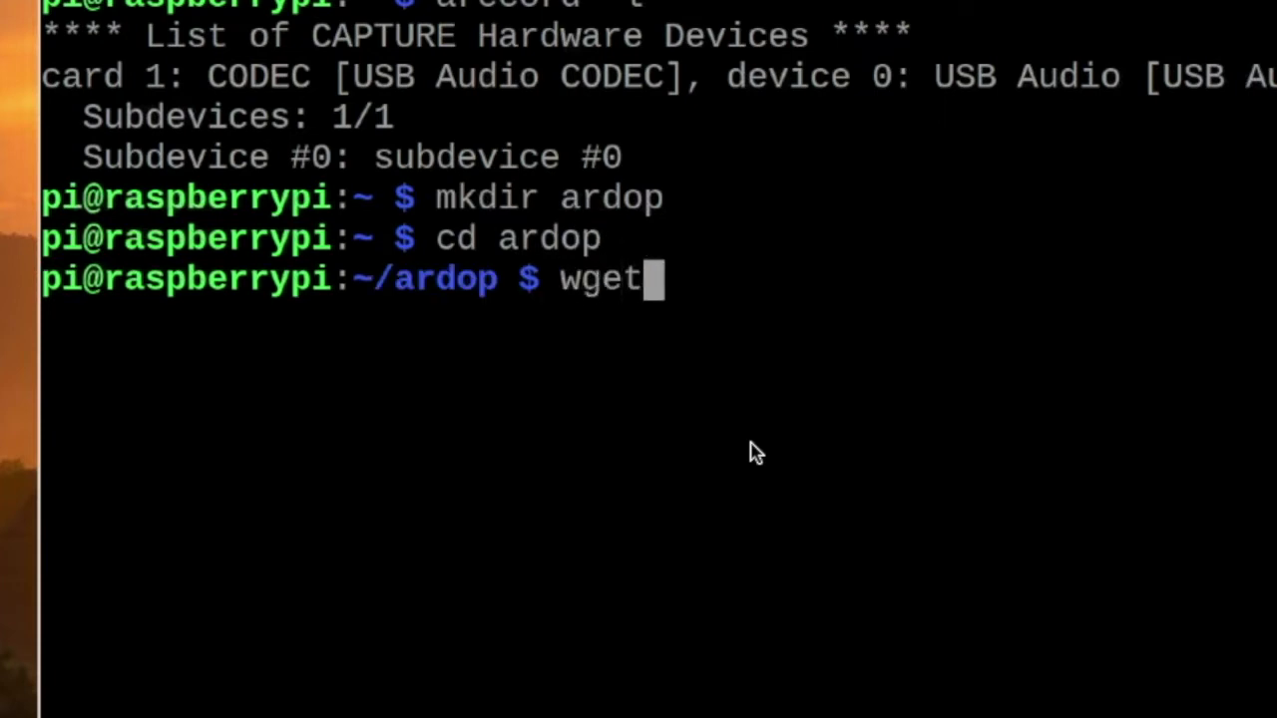
{"action": "right_click", "coordinate": [679, 287]}
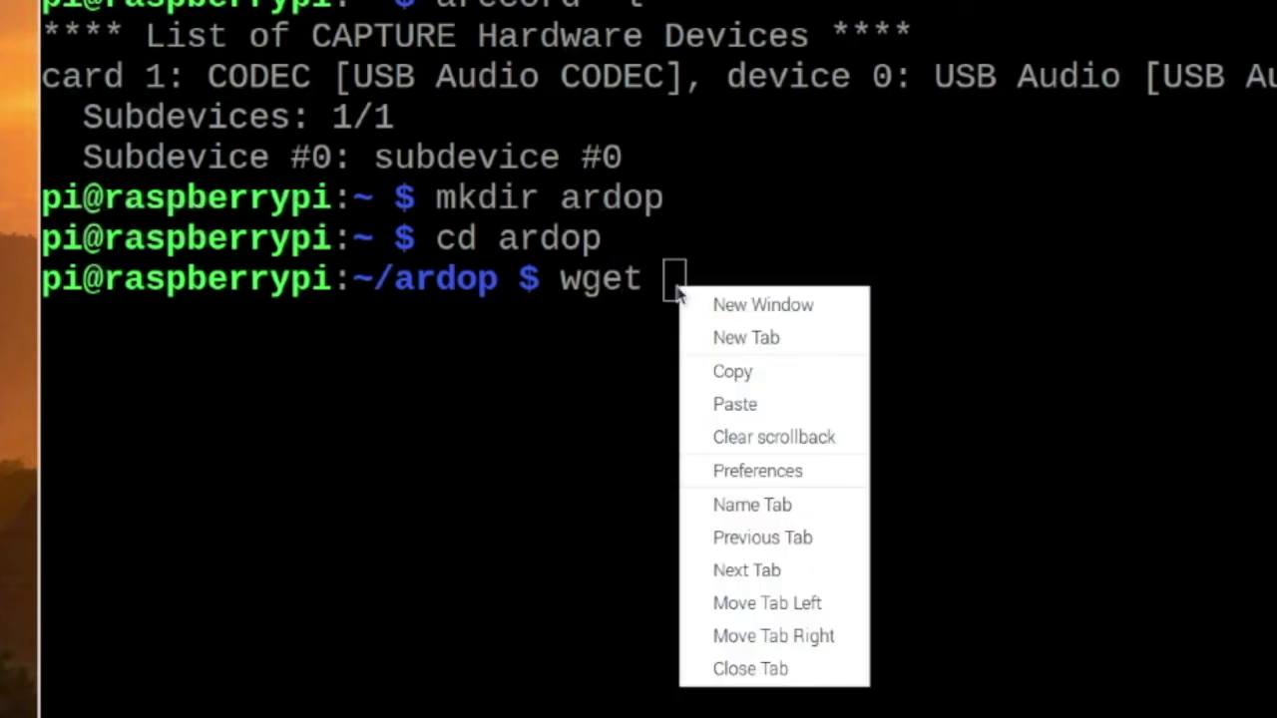
{"action": "left_click", "coordinate": [775, 408]}
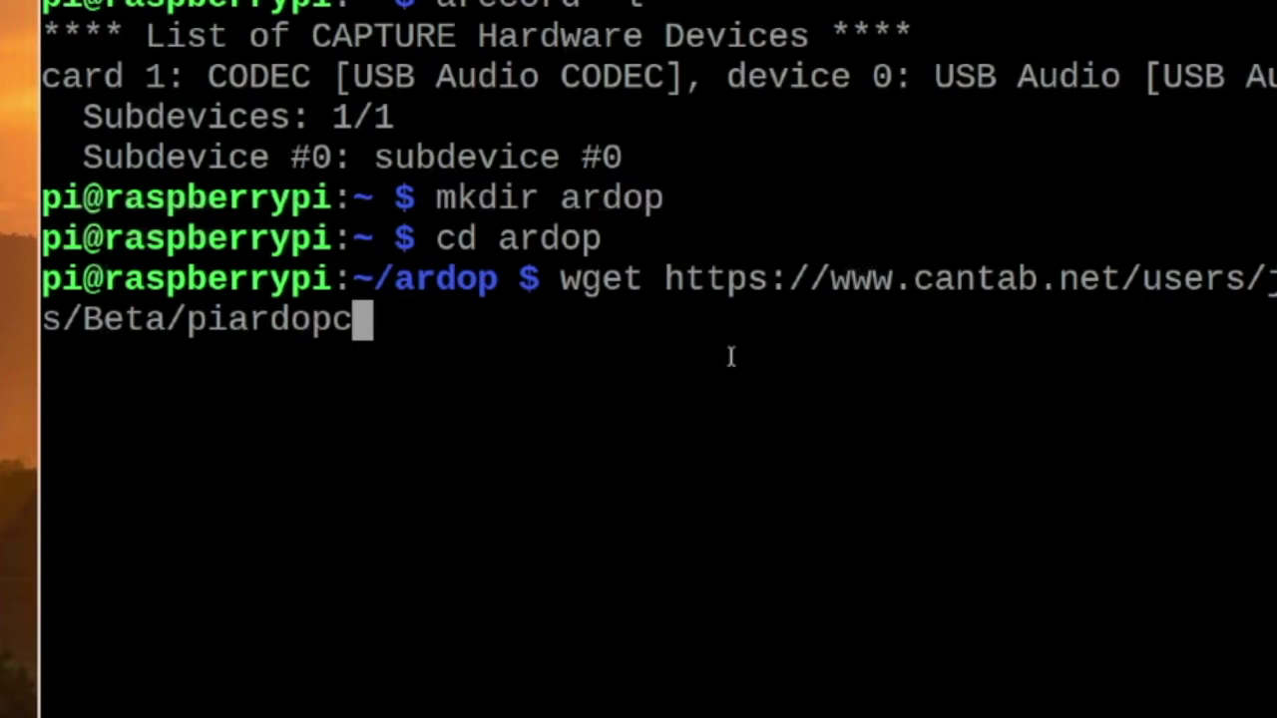
{"action": "key", "text": "Return"}
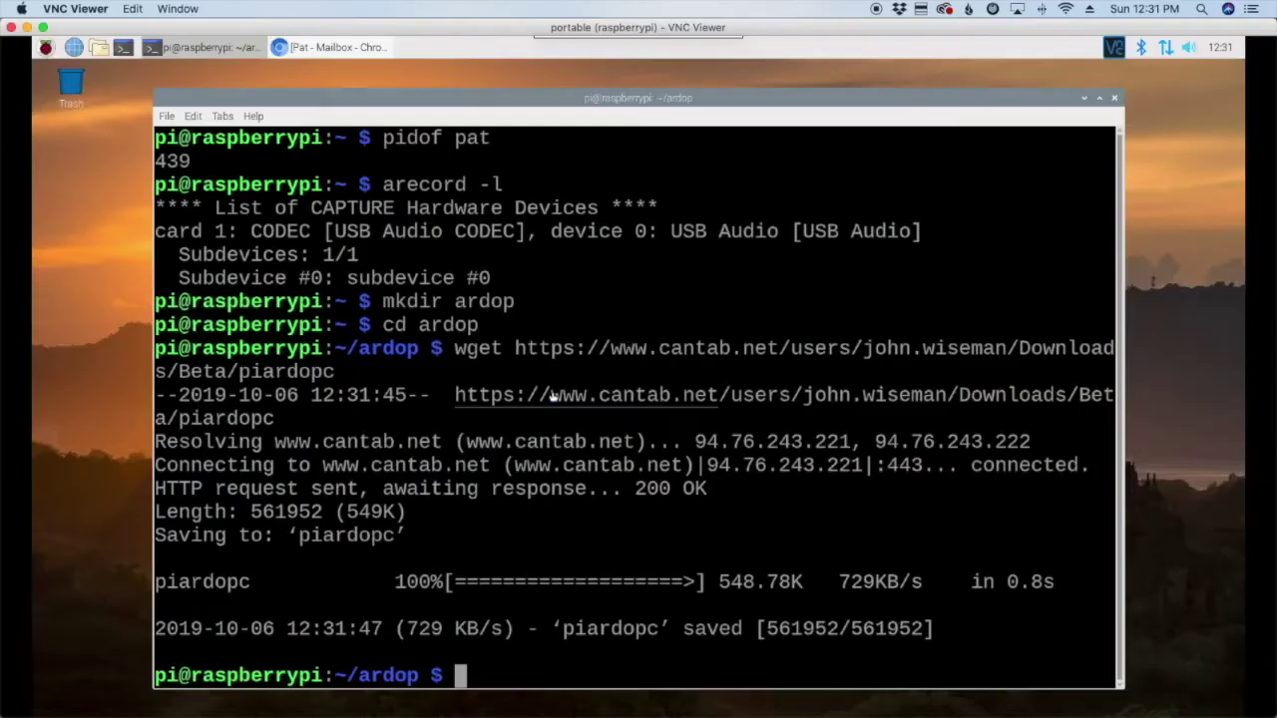
Step: Clear the terminal and list the contents of the ardop folder
{"action": "type", "text": "clearr"}
{"action": "key", "text": "Return"}
{"action": "type", "text": "clear"}
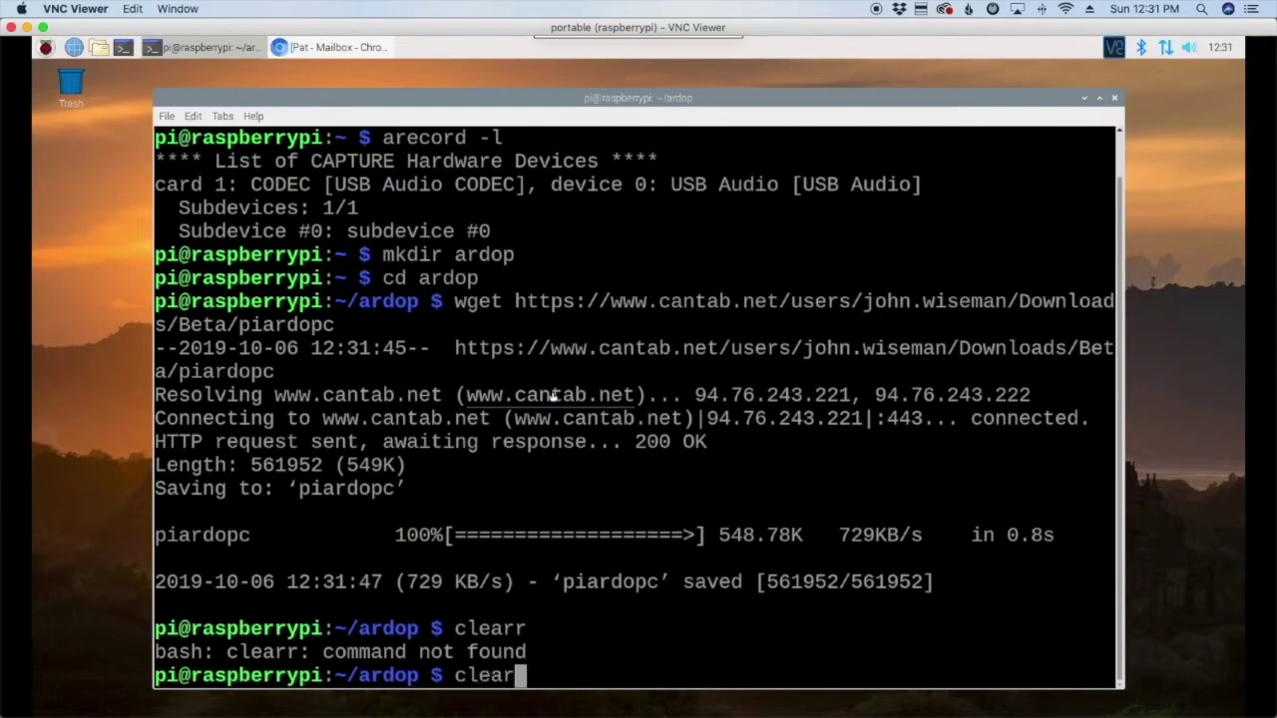
{"action": "key", "text": "Return"}
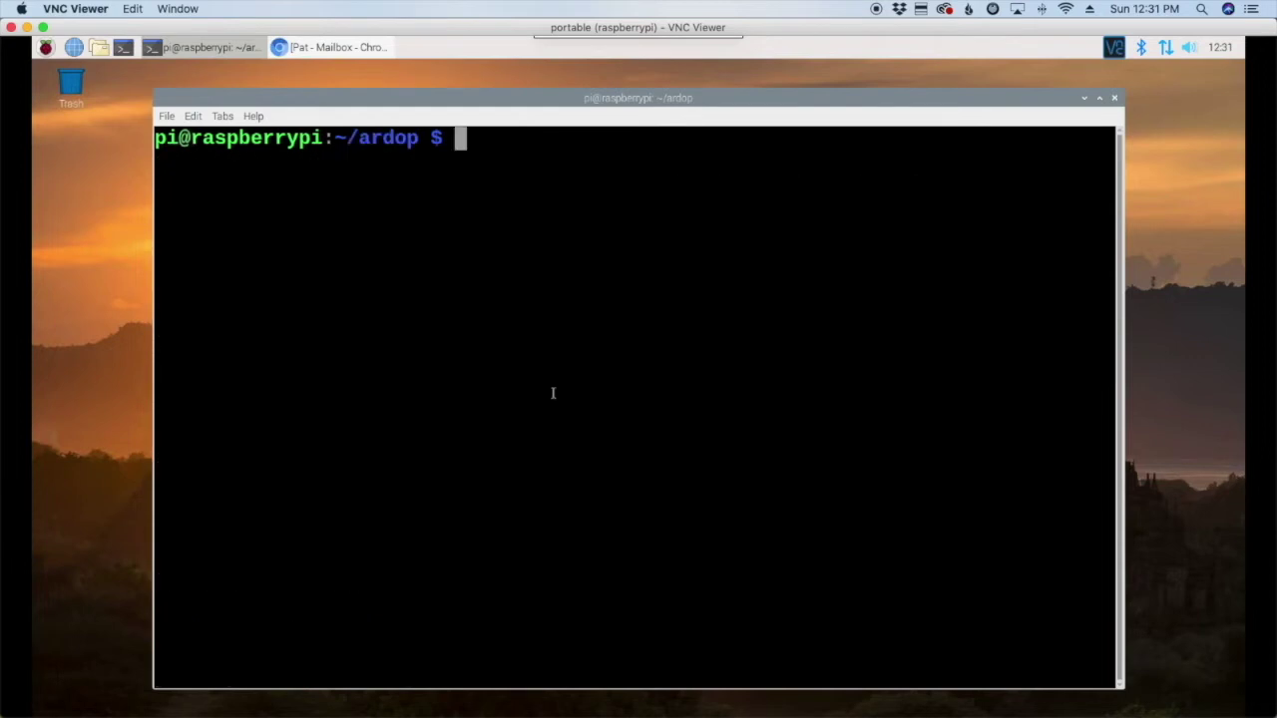
{"action": "type", "text": "ls"}
{"action": "key", "text": "Return"}
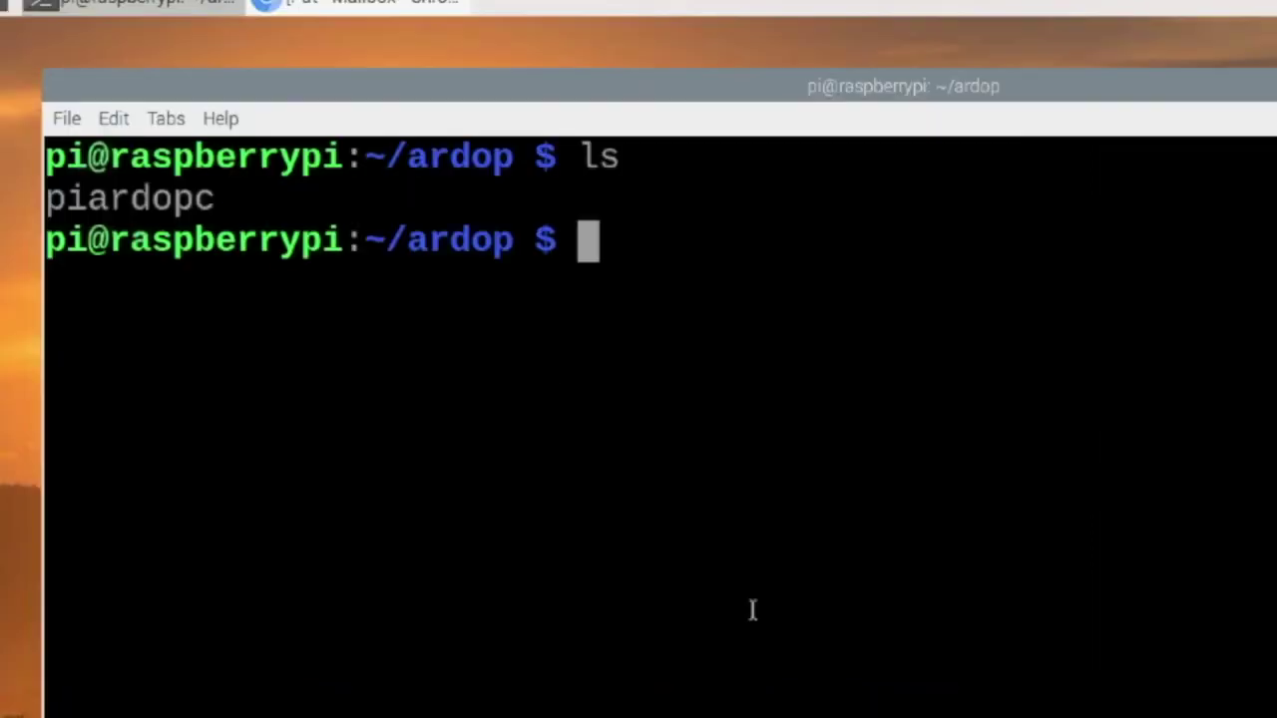
Step: Make piardopc executable with sudo chmod +x and list the folder again to check the file
{"action": "type", "text": "sudo ch"}
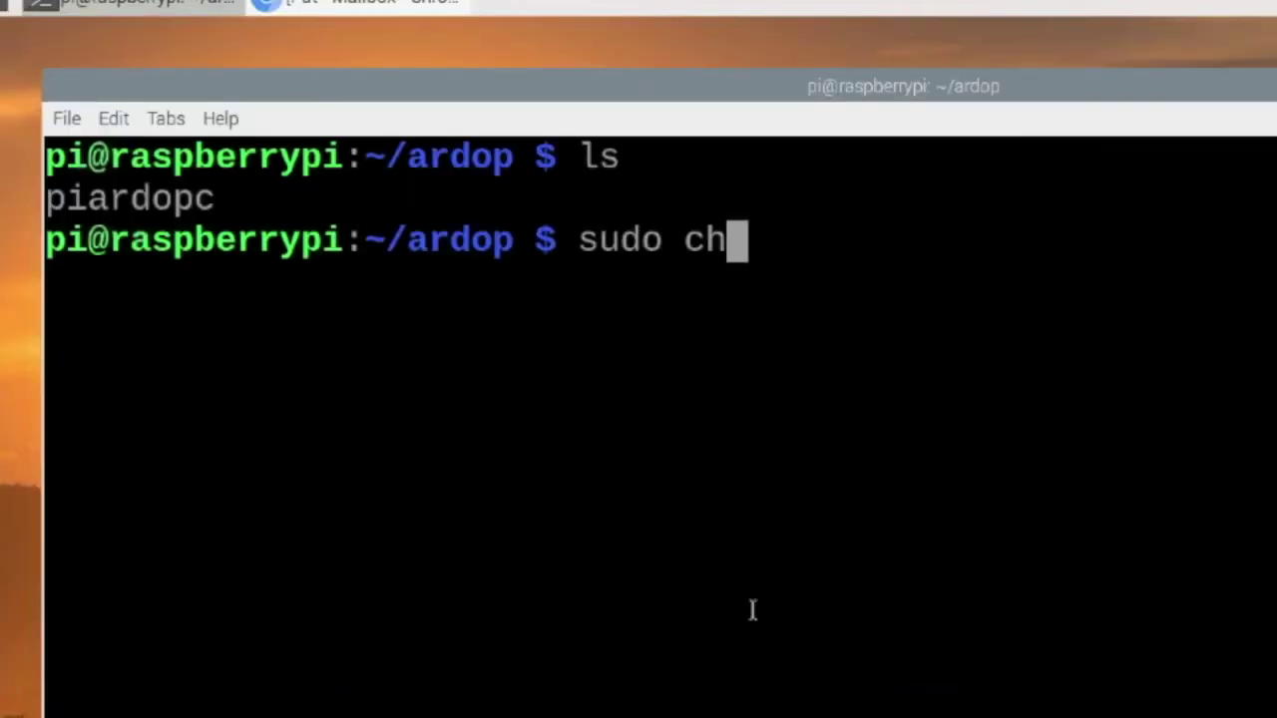
{"action": "type", "text": "mod +x pr"}
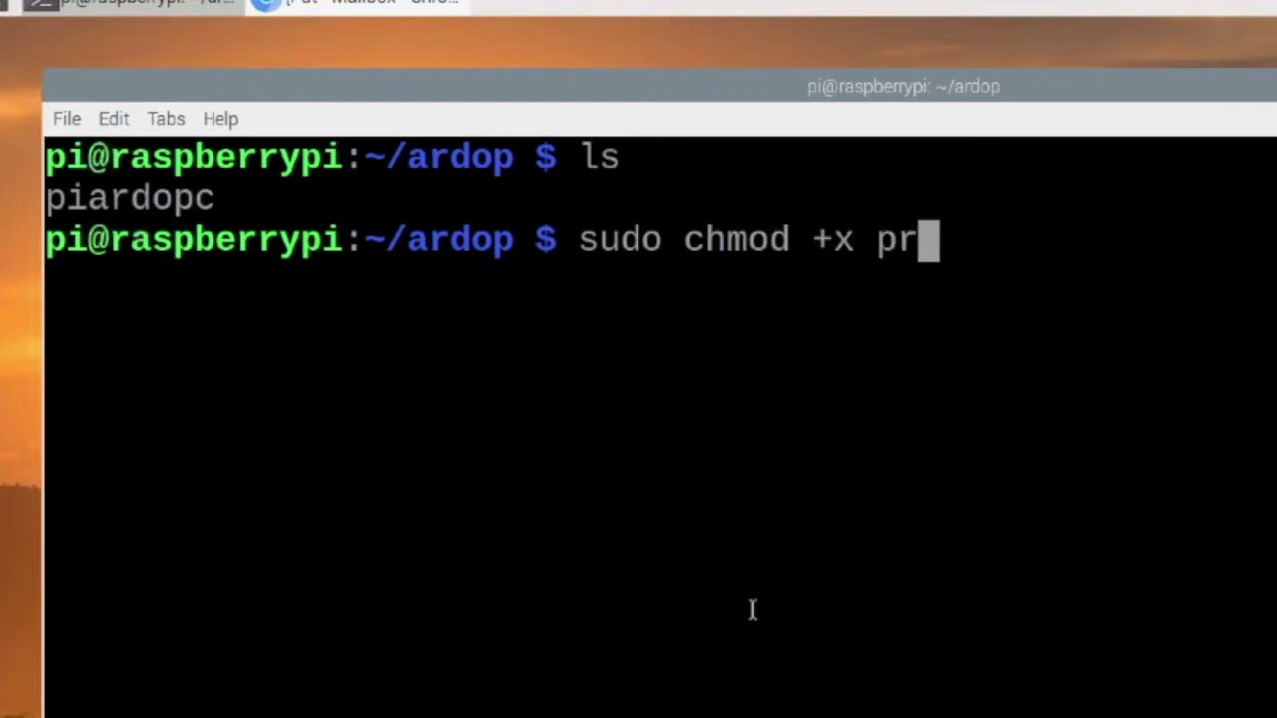
{"action": "key", "text": "BackSpace"}
{"action": "type", "text": "i"}
{"action": "key", "text": "Tab"}
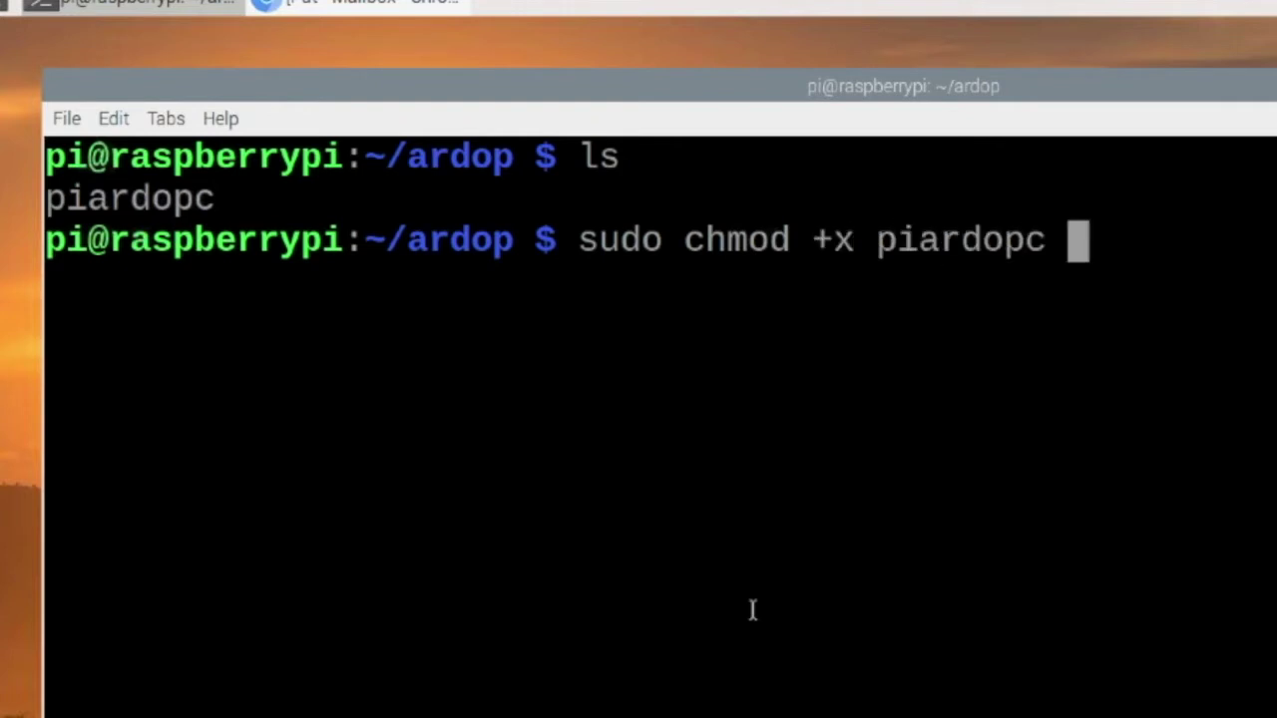
{"action": "key", "text": "Return"}
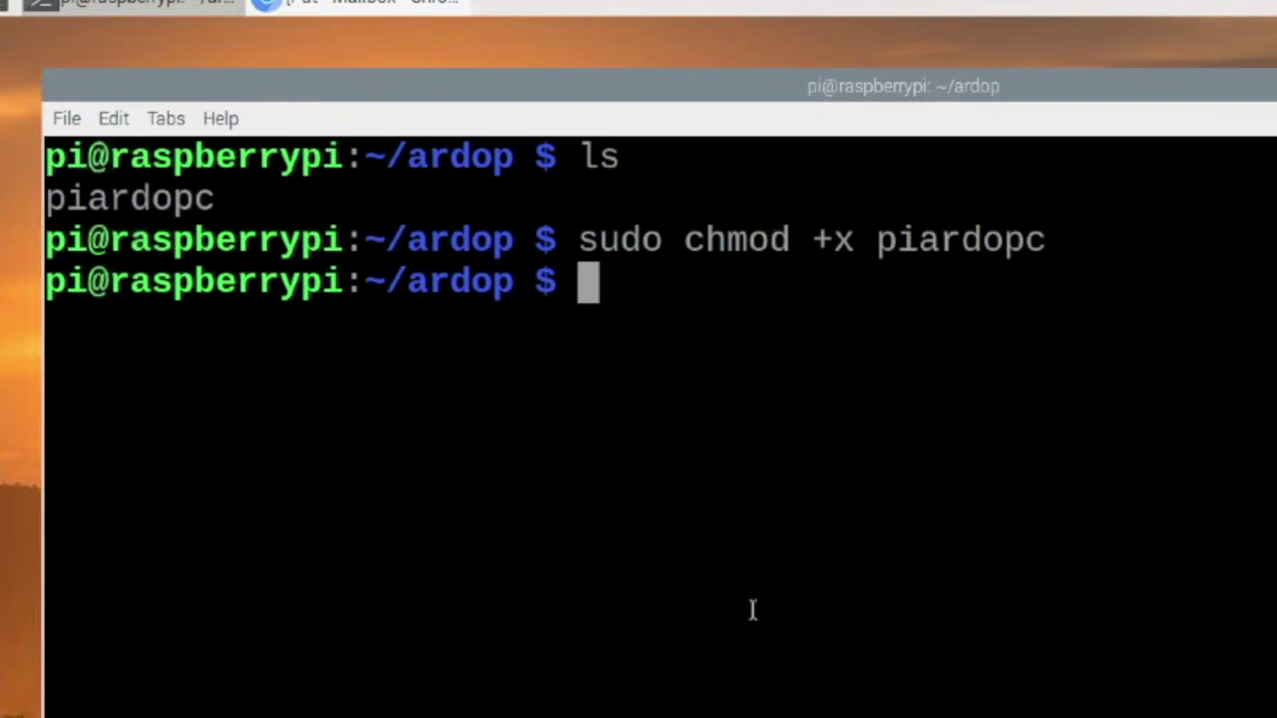
{"action": "type", "text": "ls"}
{"action": "key", "text": "Return"}
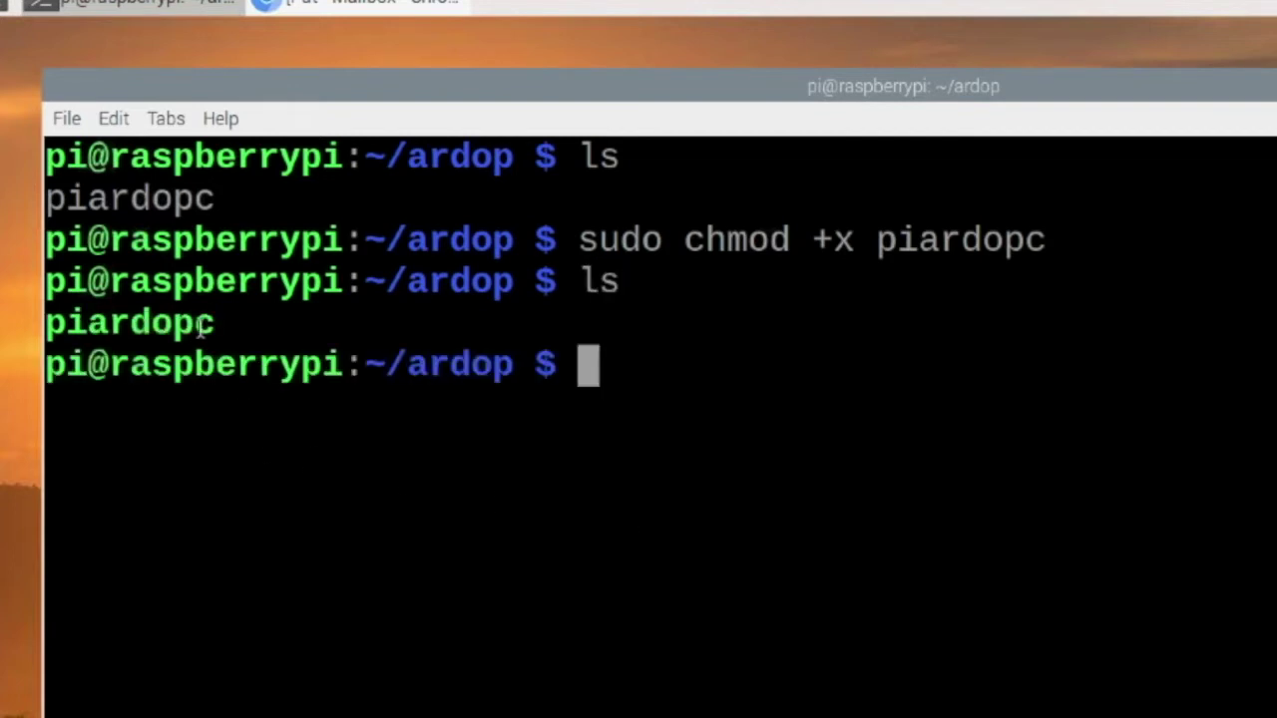
{"action": "left_click_drag", "start_coordinate": [215, 322], "coordinate": [30, 322]}
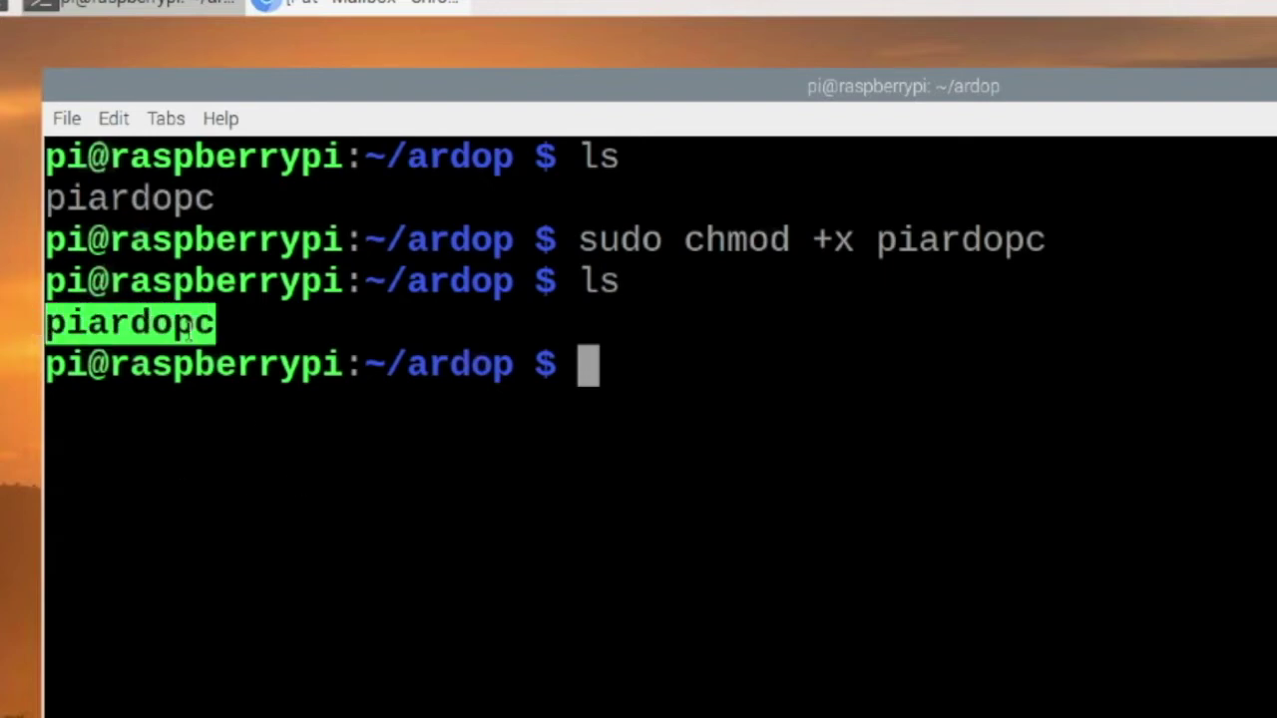
{"action": "left_click", "coordinate": [907, 512]}
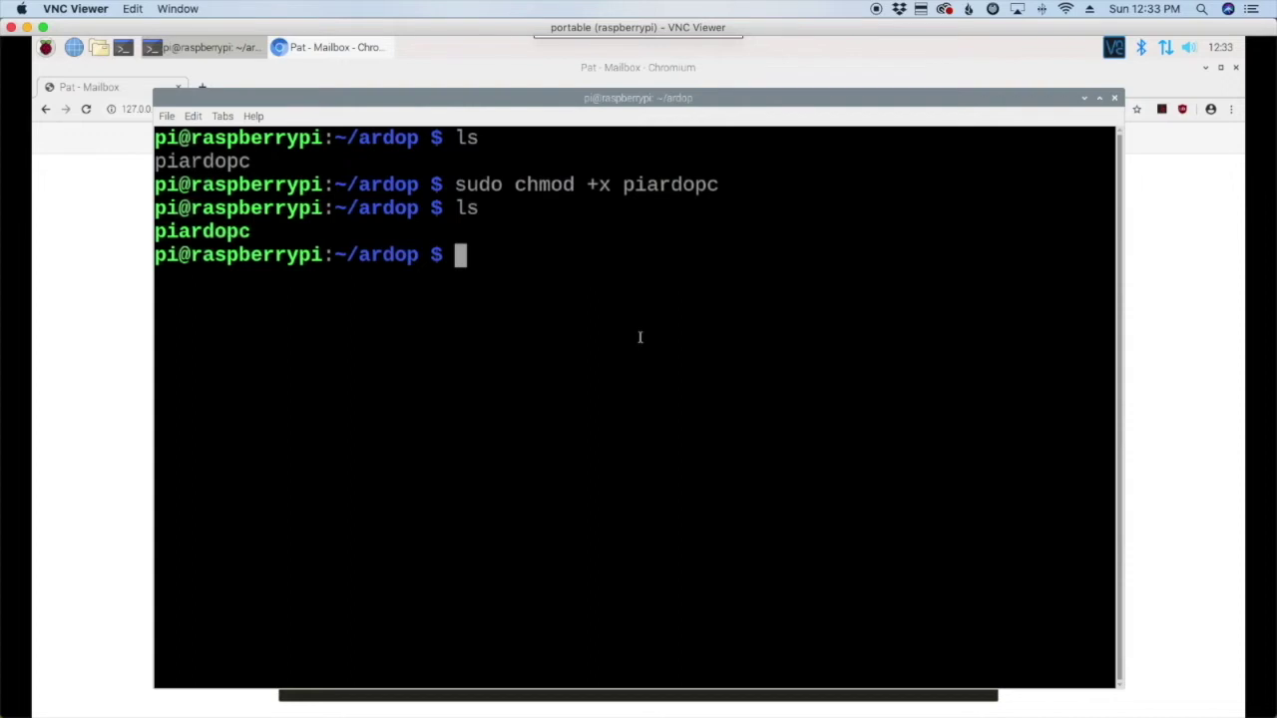
Step: Start piardopc on port 8515 with plughw:1,0 as both the capture and playback device
{"action": "type", "text": "./p"}
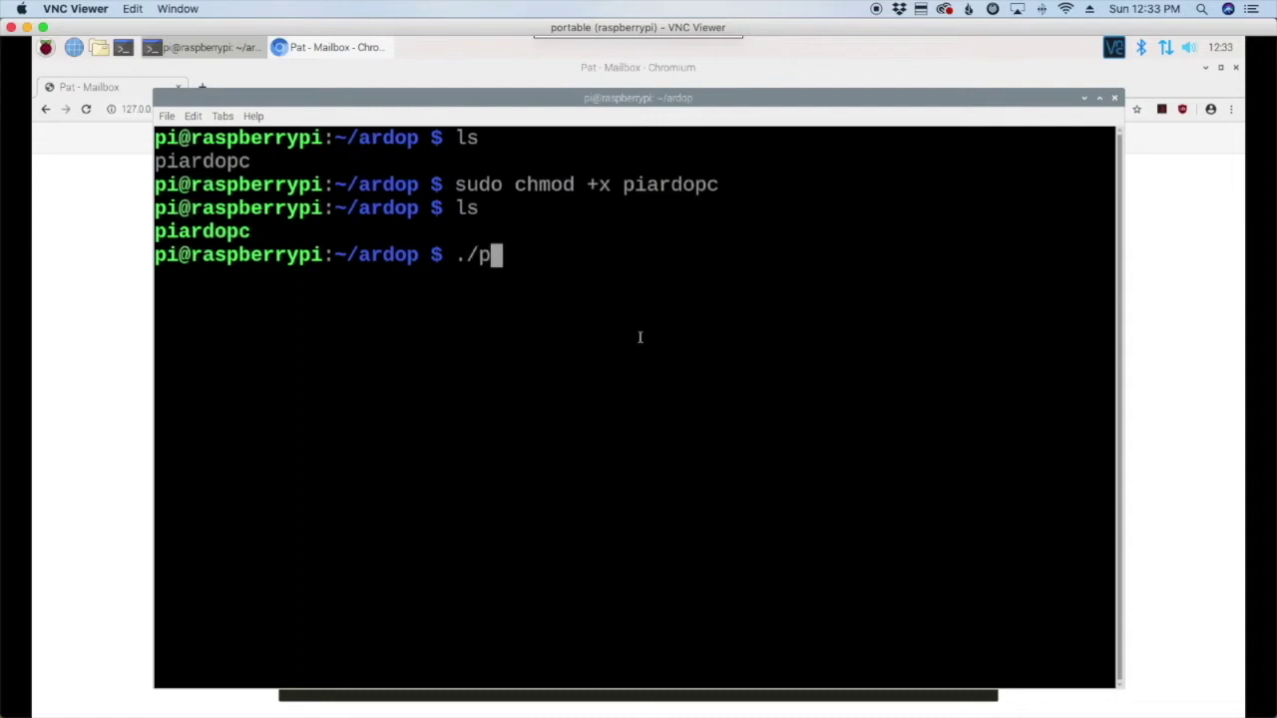
{"action": "type", "text": "iardopc"}
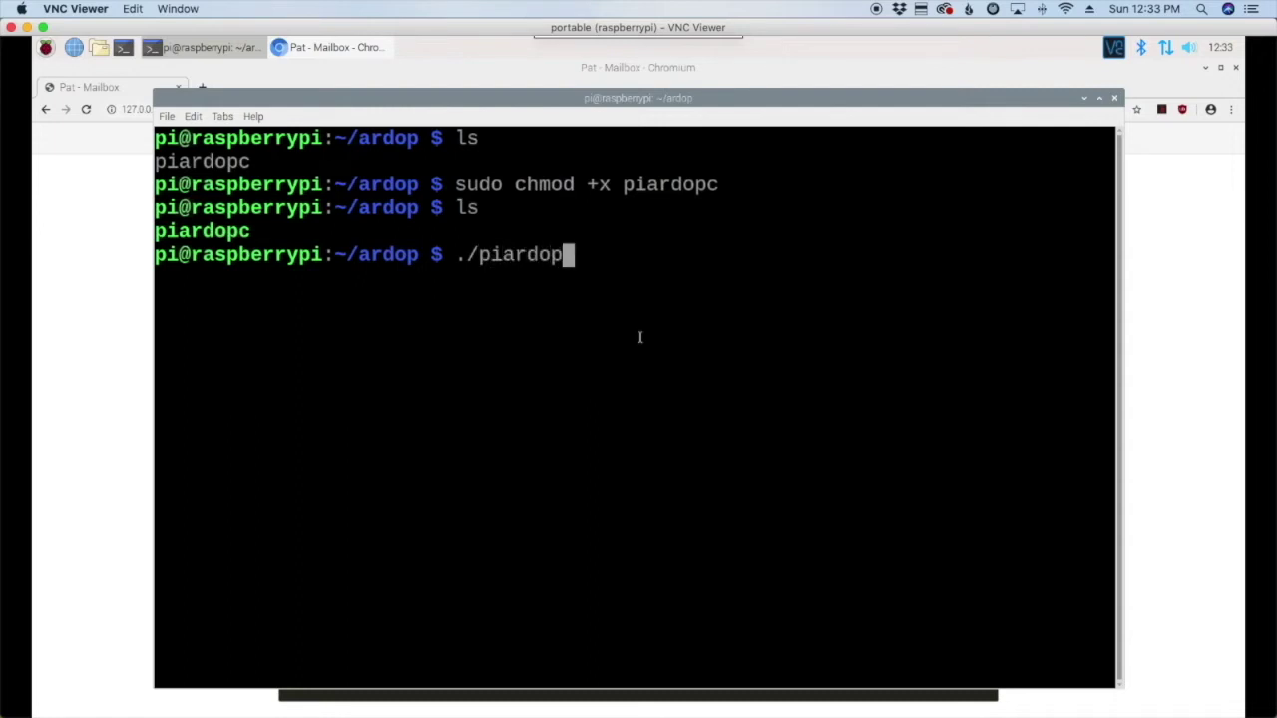
{"action": "type", "text": " 8515"}
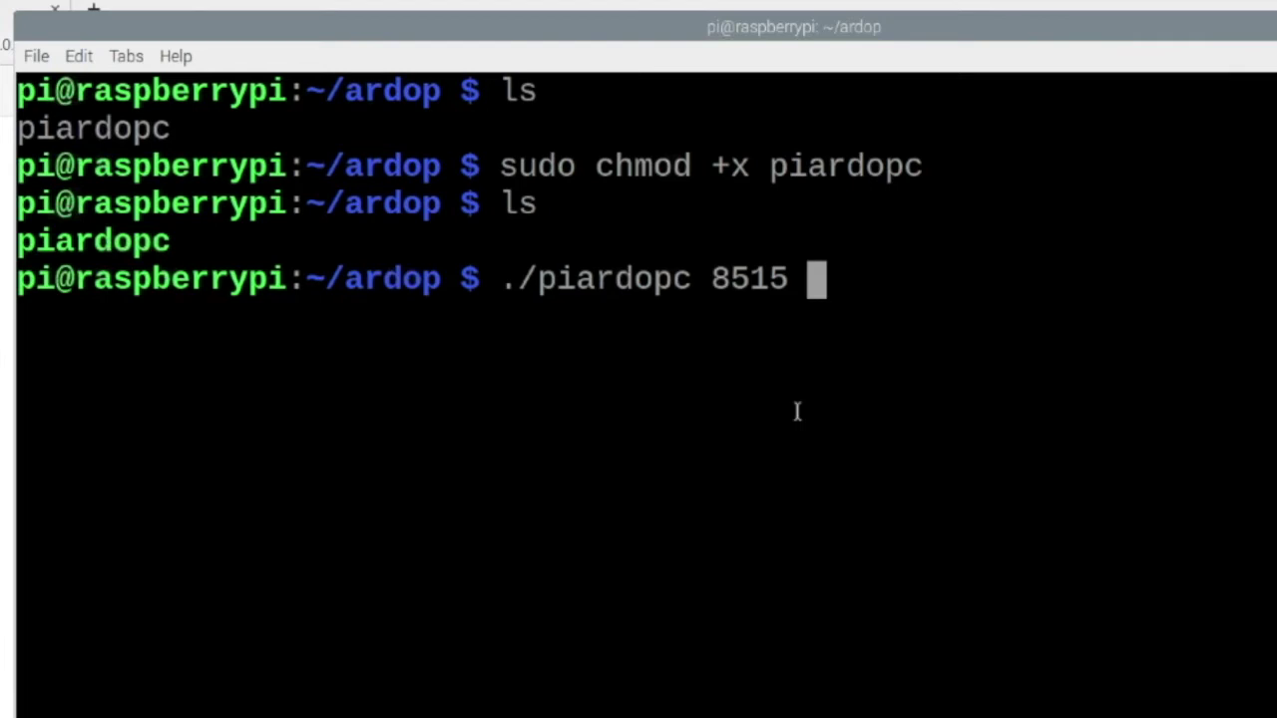
{"action": "type", "text": " plughw"}
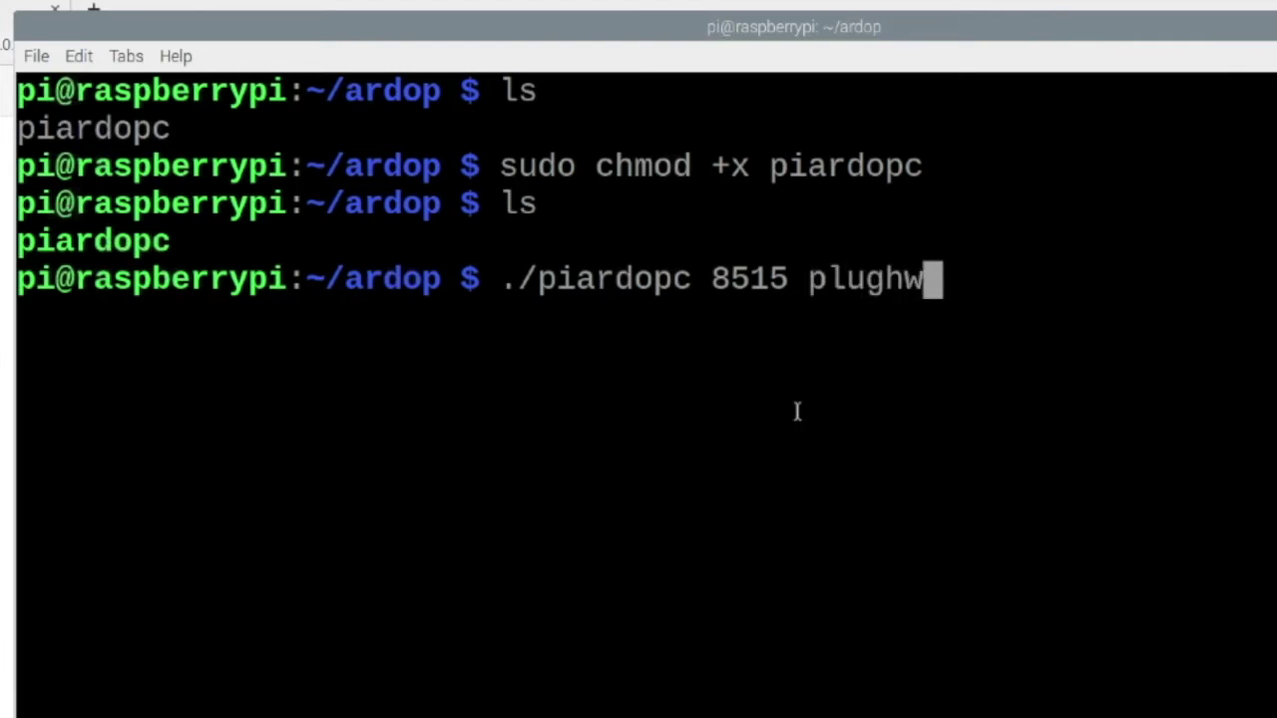
{"action": "type", "text": ":1,0"}
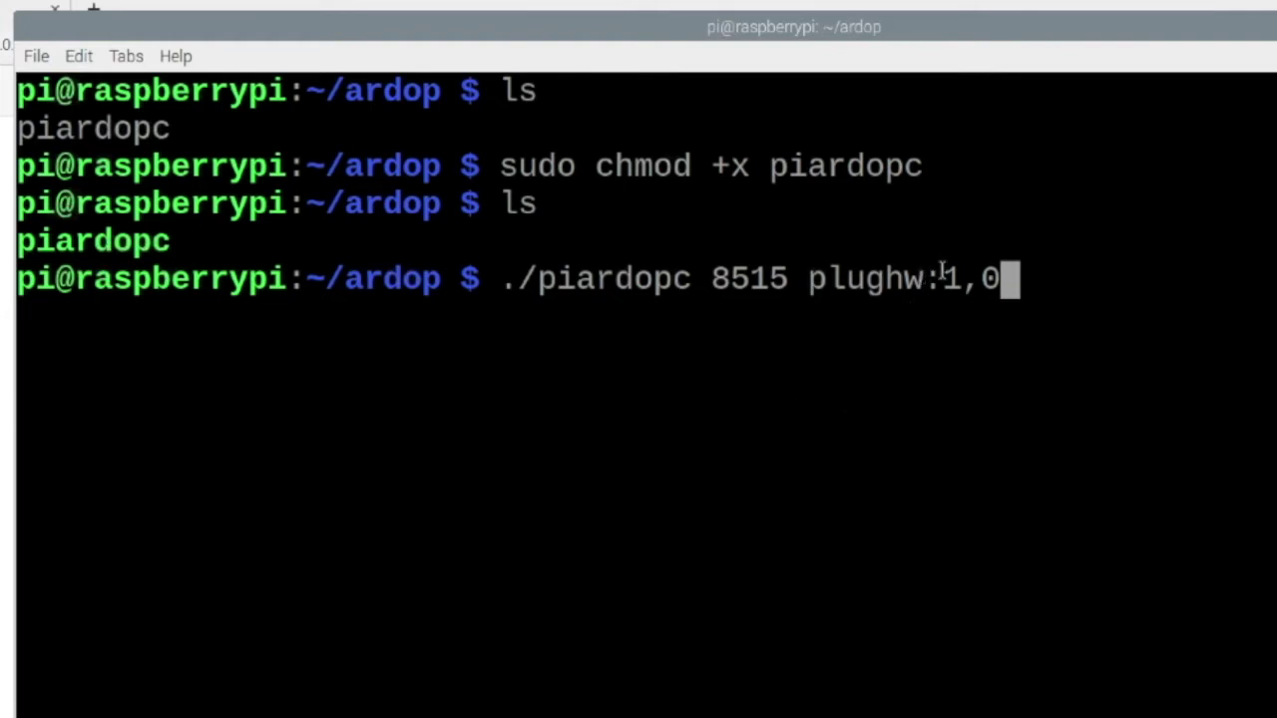
{"action": "left_click_drag", "start_coordinate": [941, 276], "coordinate": [990, 273]}
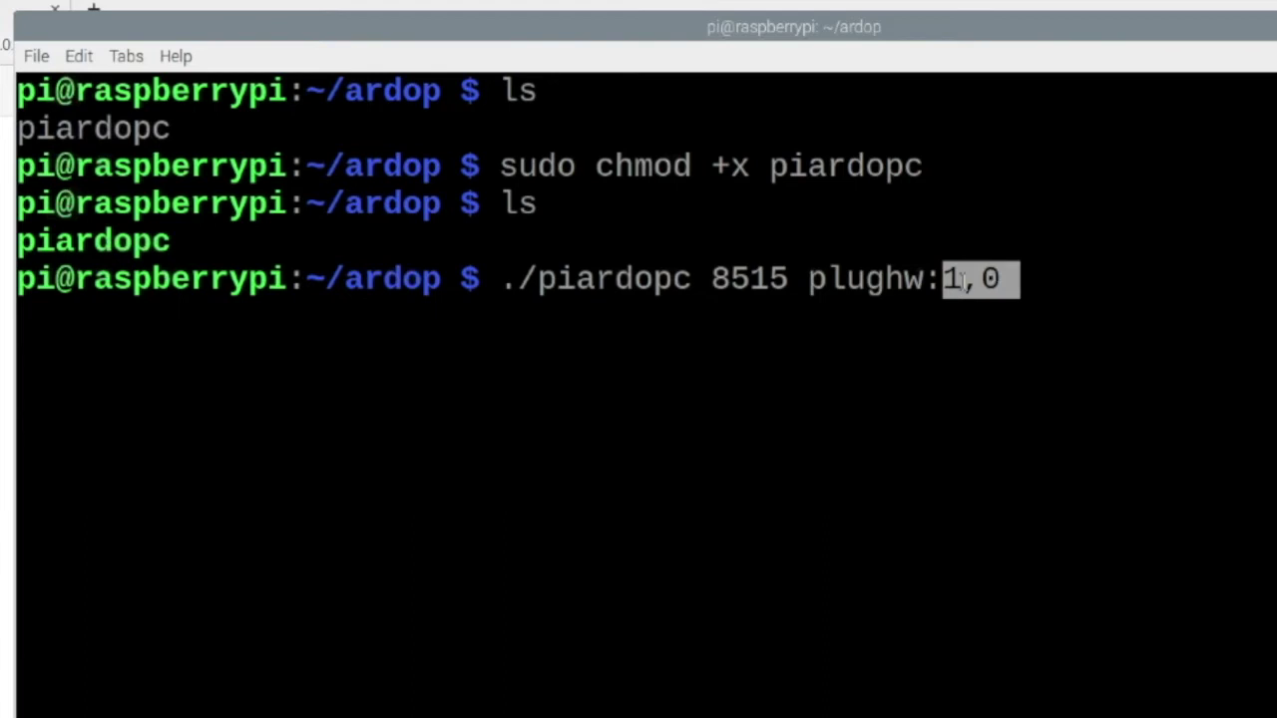
{"action": "left_click", "coordinate": [964, 280]}
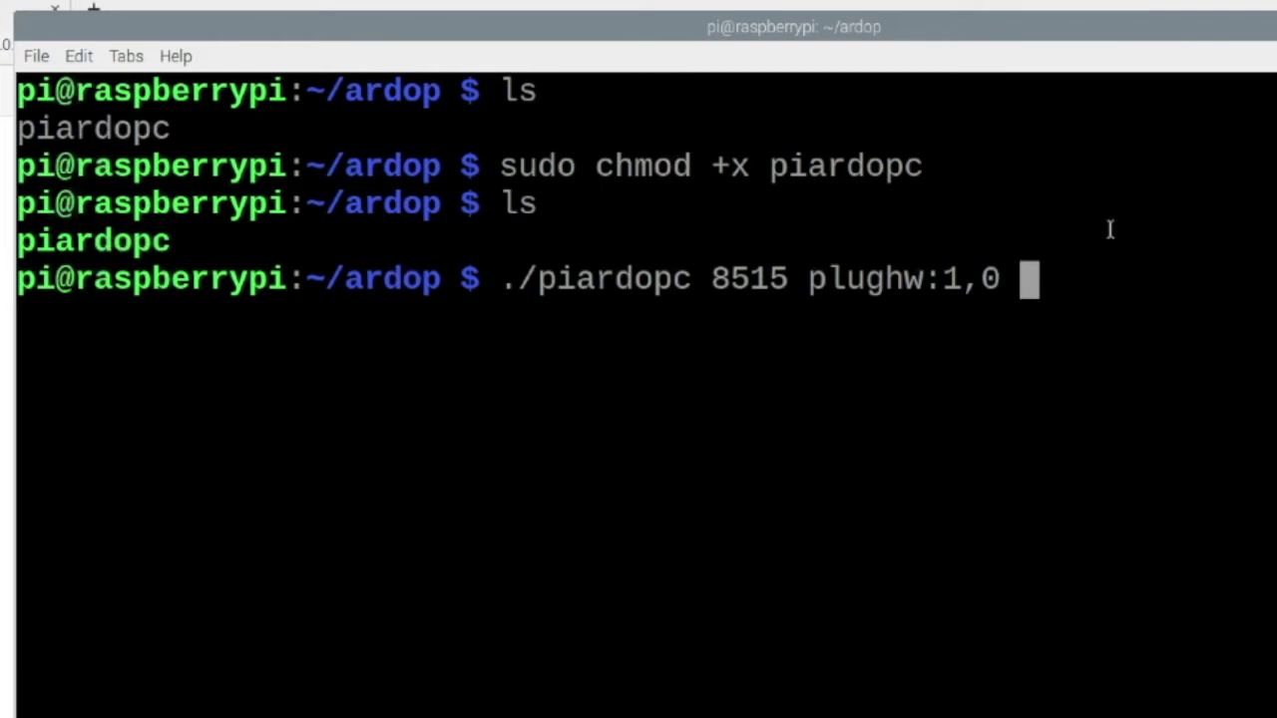
{"action": "type", "text": "plughw"}
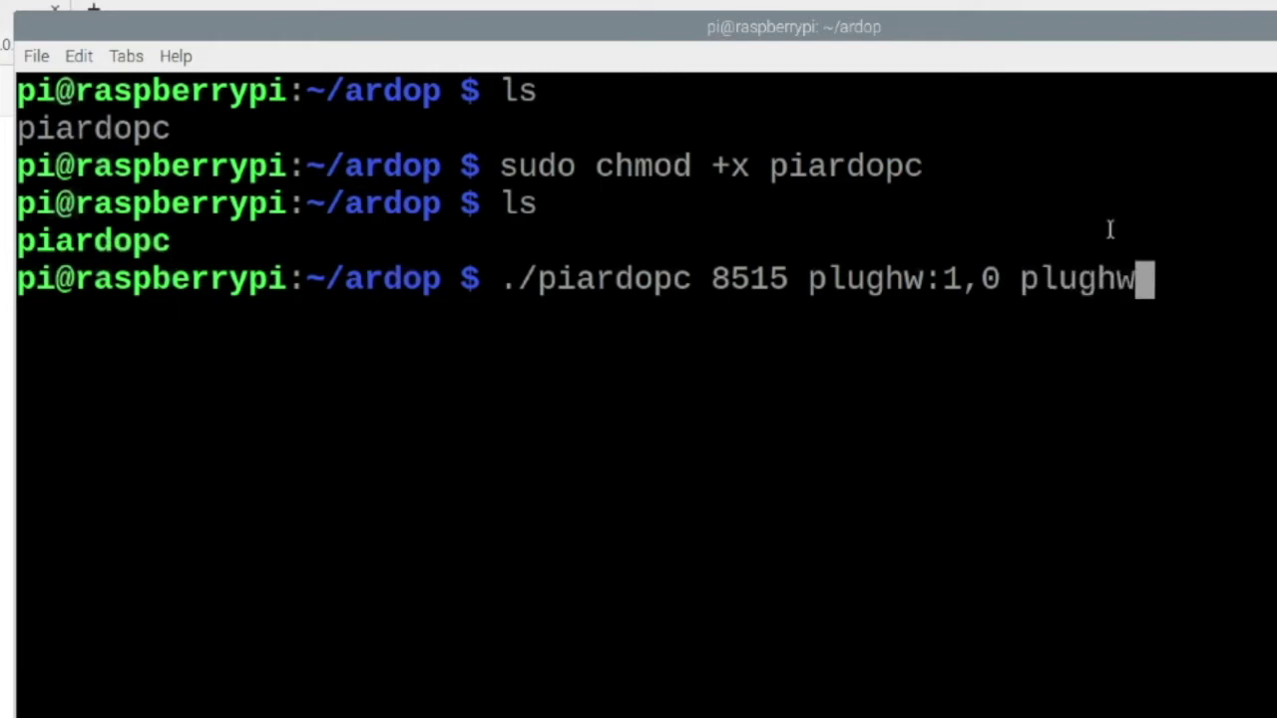
{"action": "type", "text": ":1,0"}
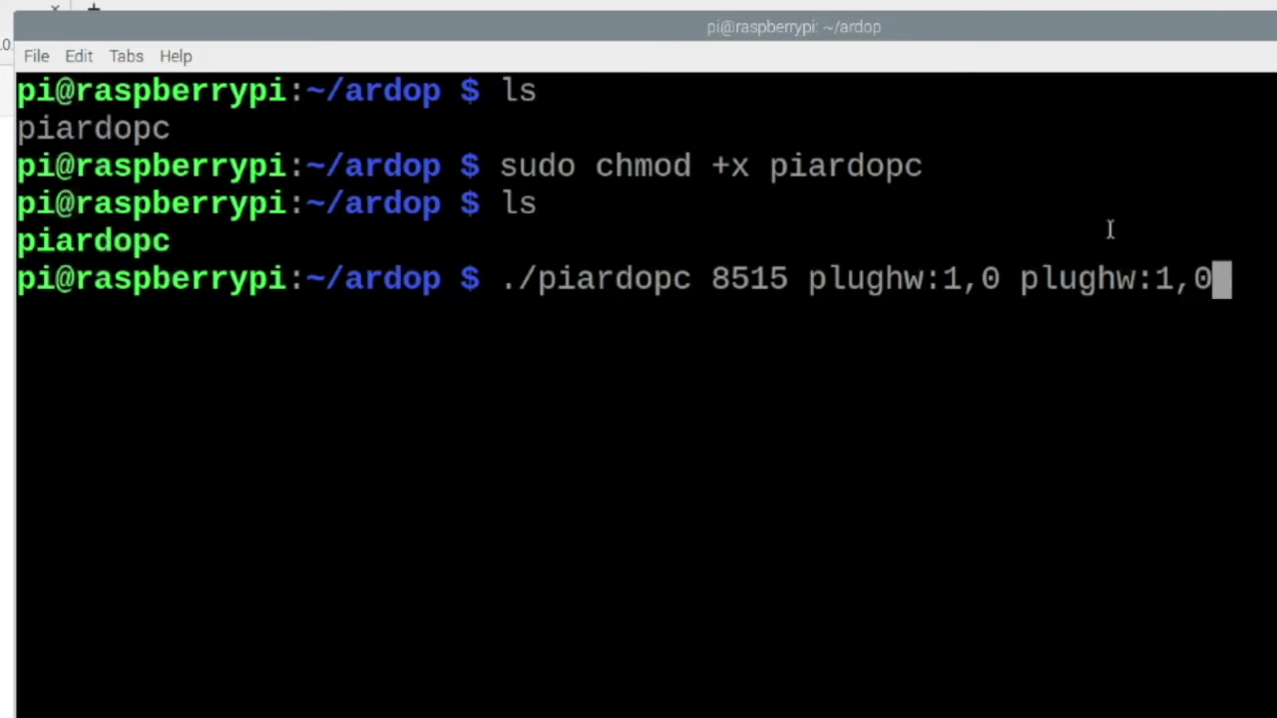
{"action": "key", "text": "Return"}
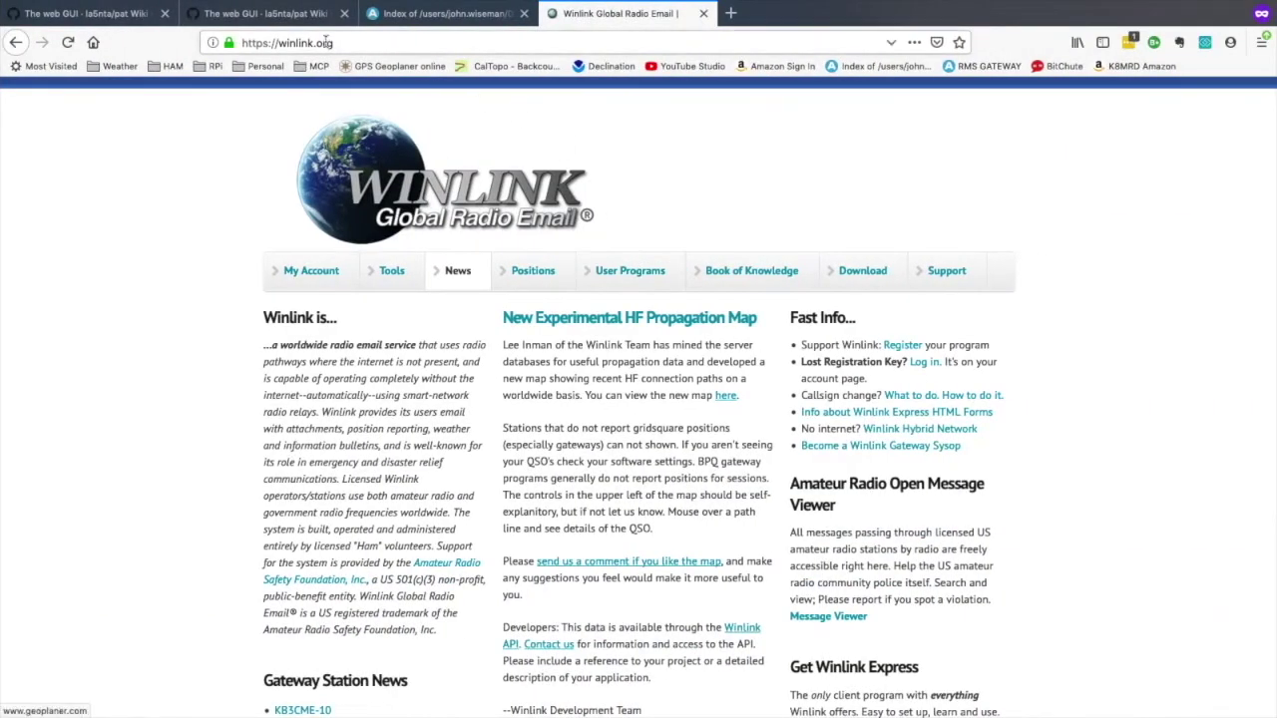
Step: In the web browser, open the RMS map from winlink.org with location access allowed and filter it to ARDOP gateways
{"action": "left_click", "coordinate": [349, 43]}
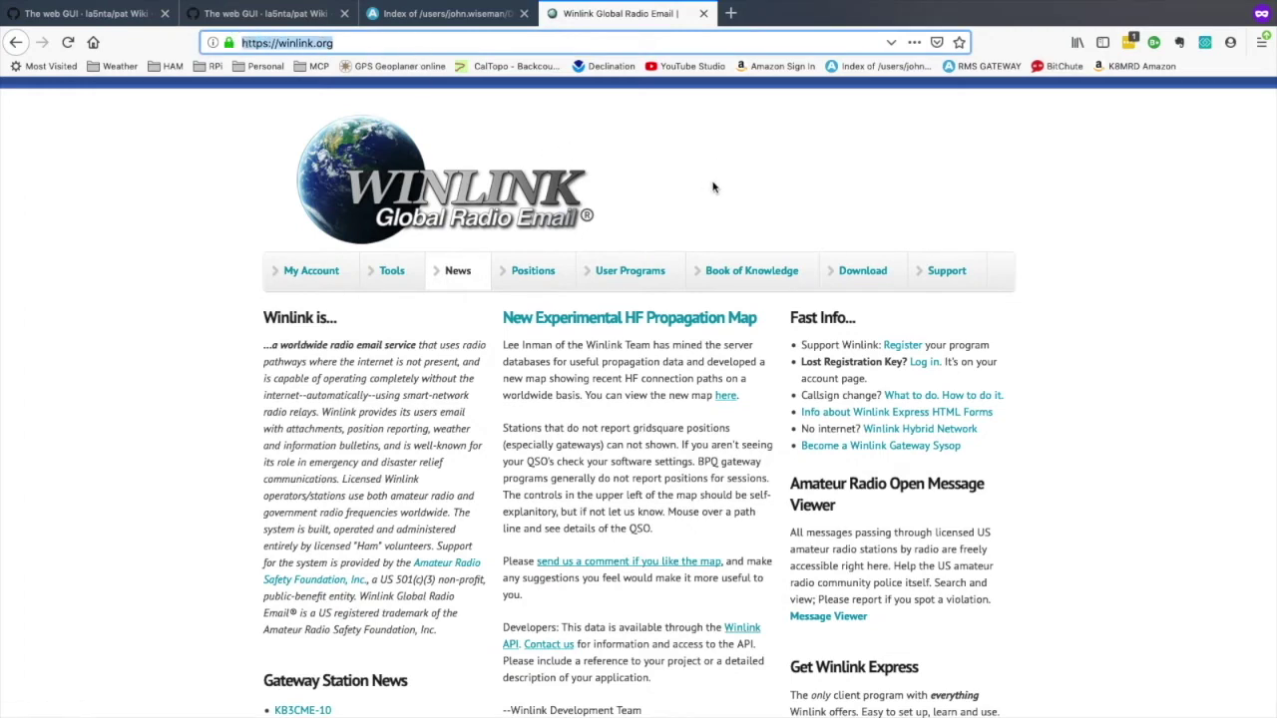
{"action": "left_click", "coordinate": [393, 273]}
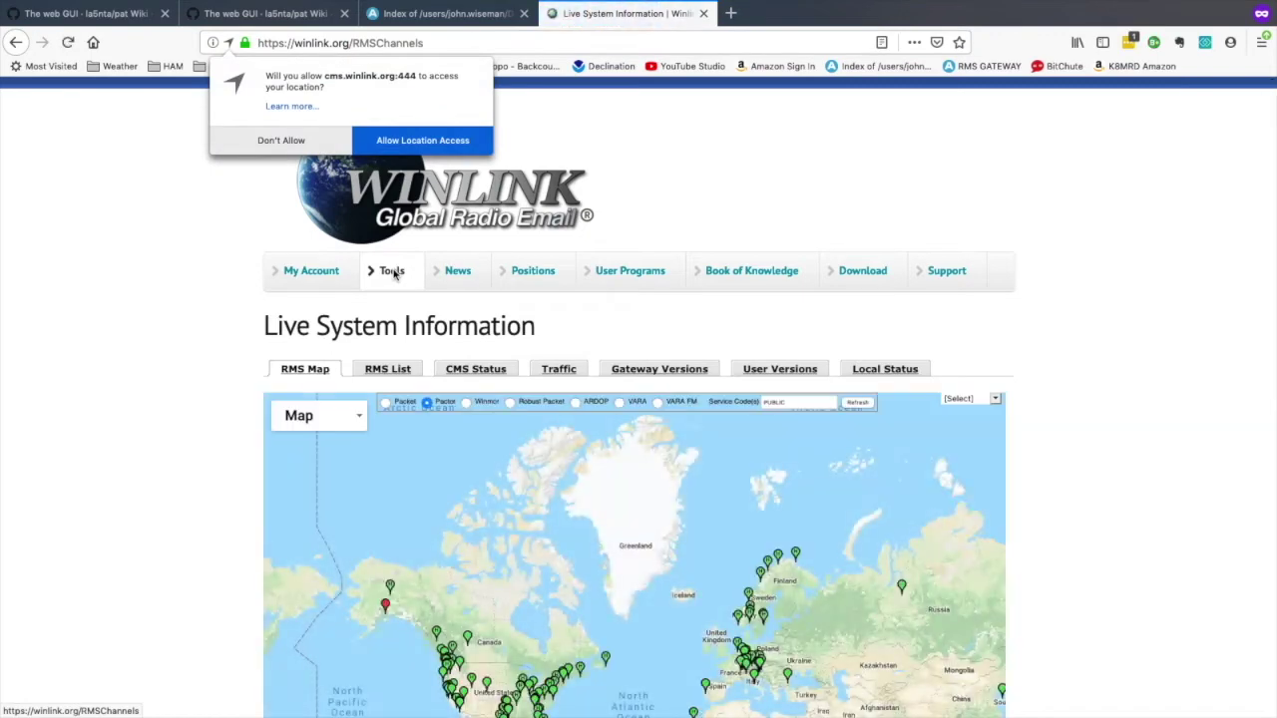
{"action": "left_click", "coordinate": [409, 140]}
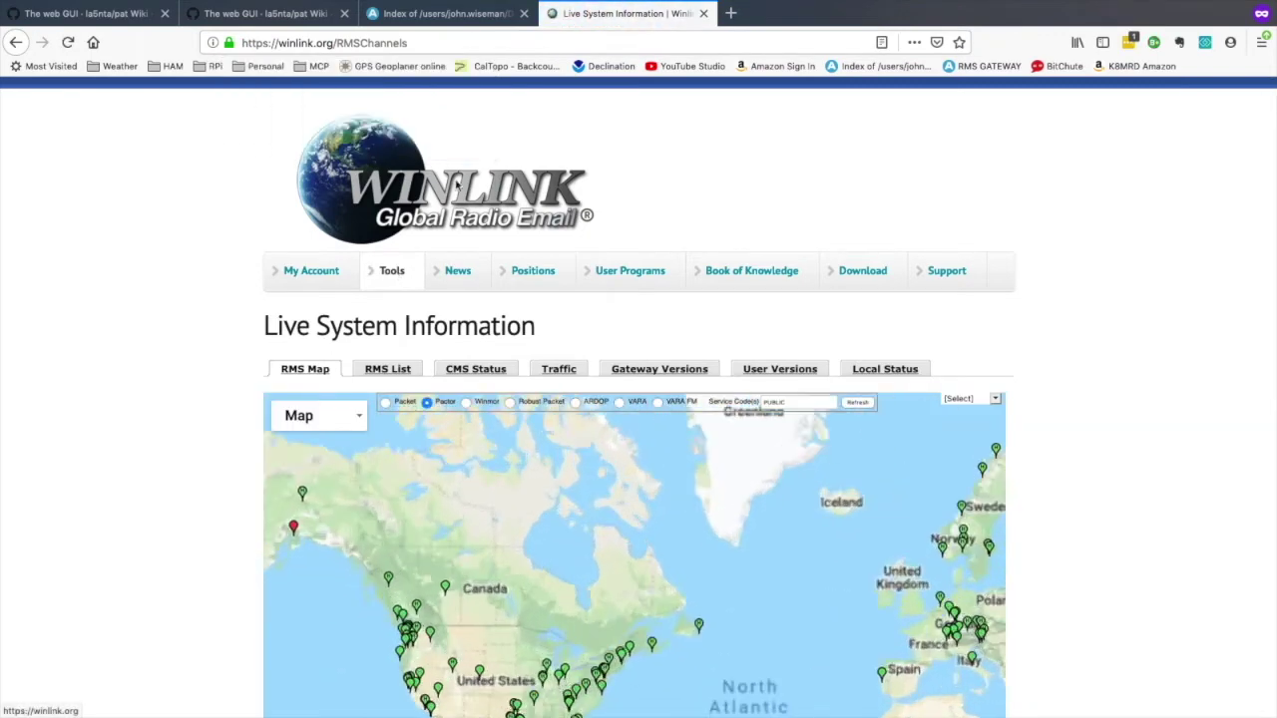
{"action": "scroll", "coordinate": [1094, 363], "scroll_direction": "down", "scroll_amount": 3}
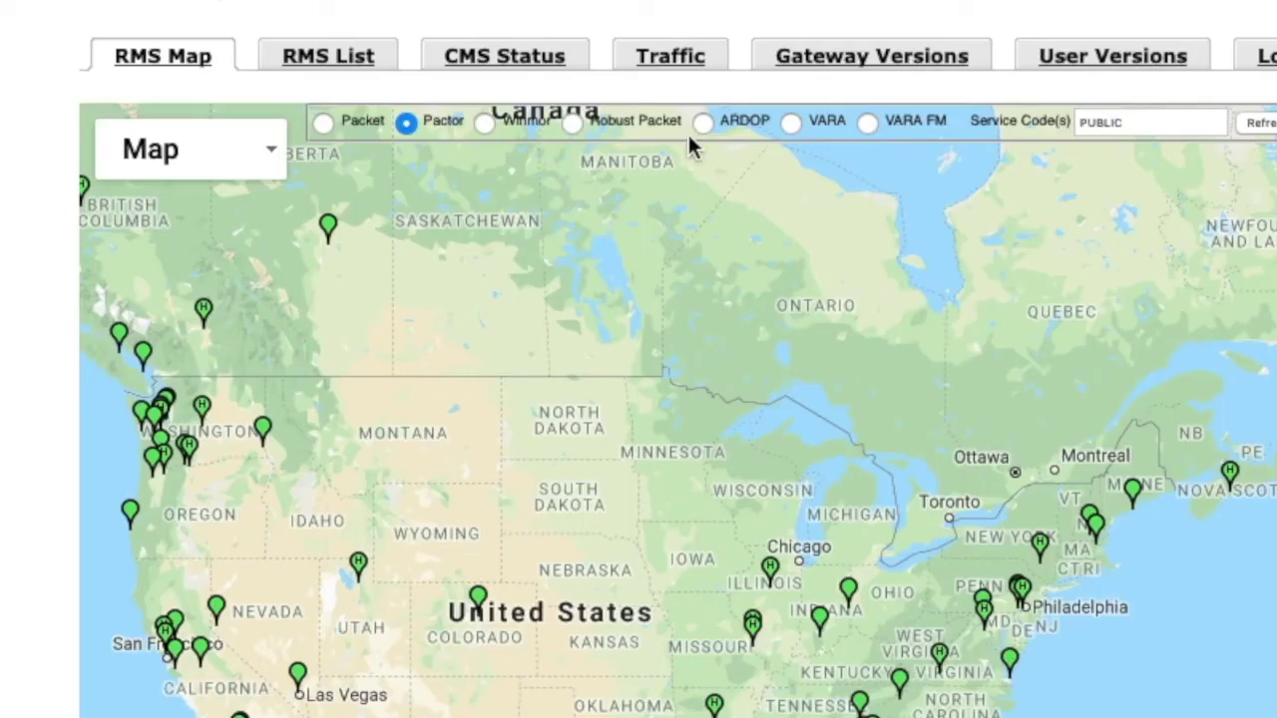
{"action": "left_click", "coordinate": [703, 122]}
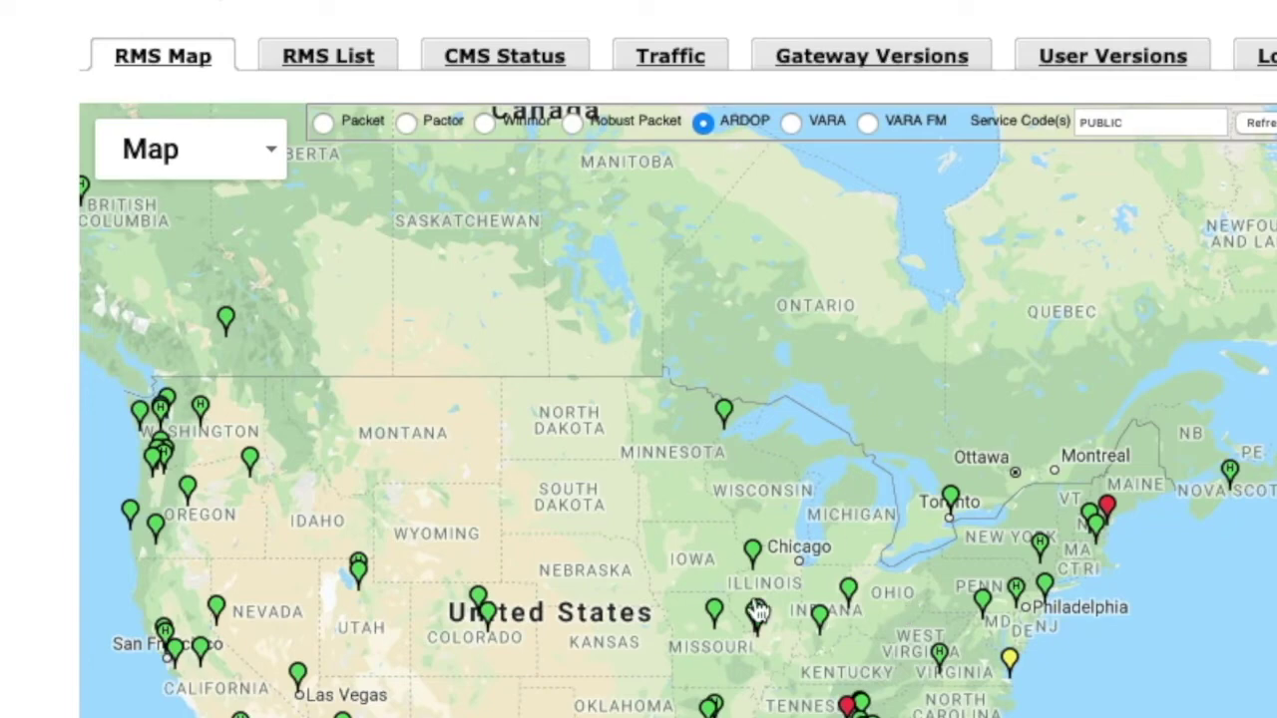
Step: Open the gateway marker at Columbia, Missouri and view its 40M channel information
{"action": "scroll", "coordinate": [655, 607], "scroll_direction": "up", "scroll_amount": 3}
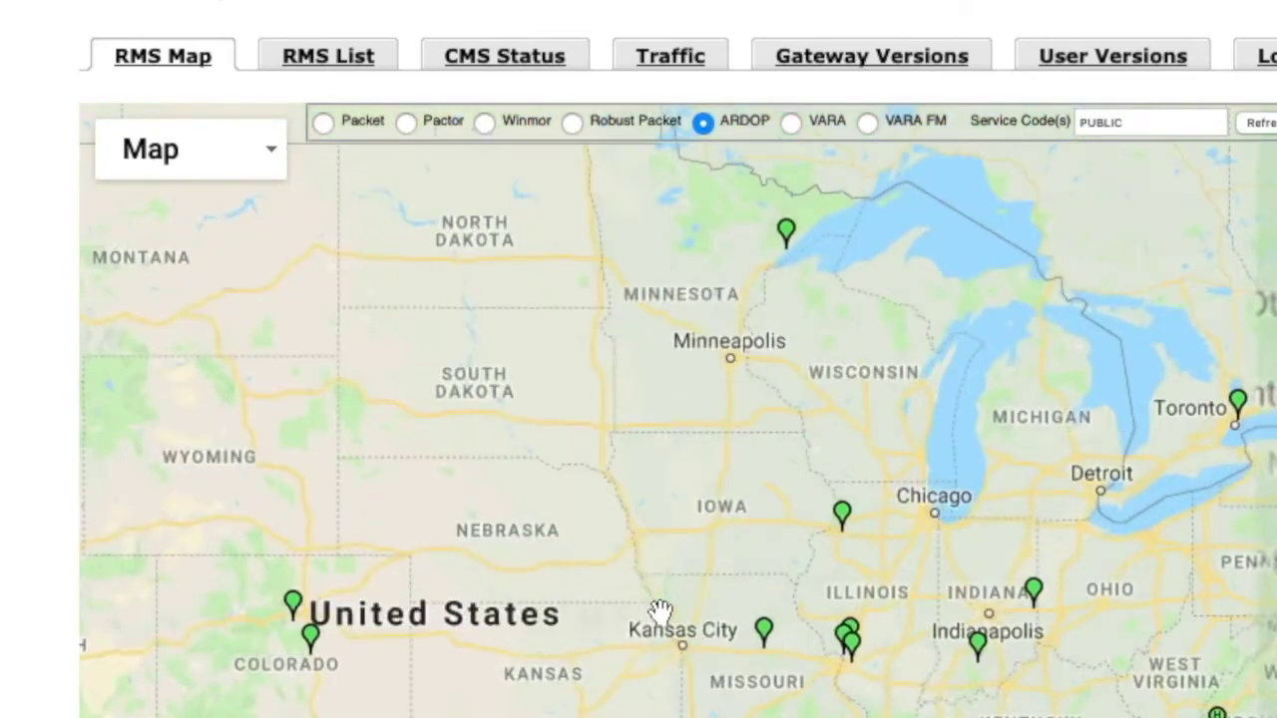
{"action": "scroll", "coordinate": [863, 698], "scroll_direction": "up", "scroll_amount": 2}
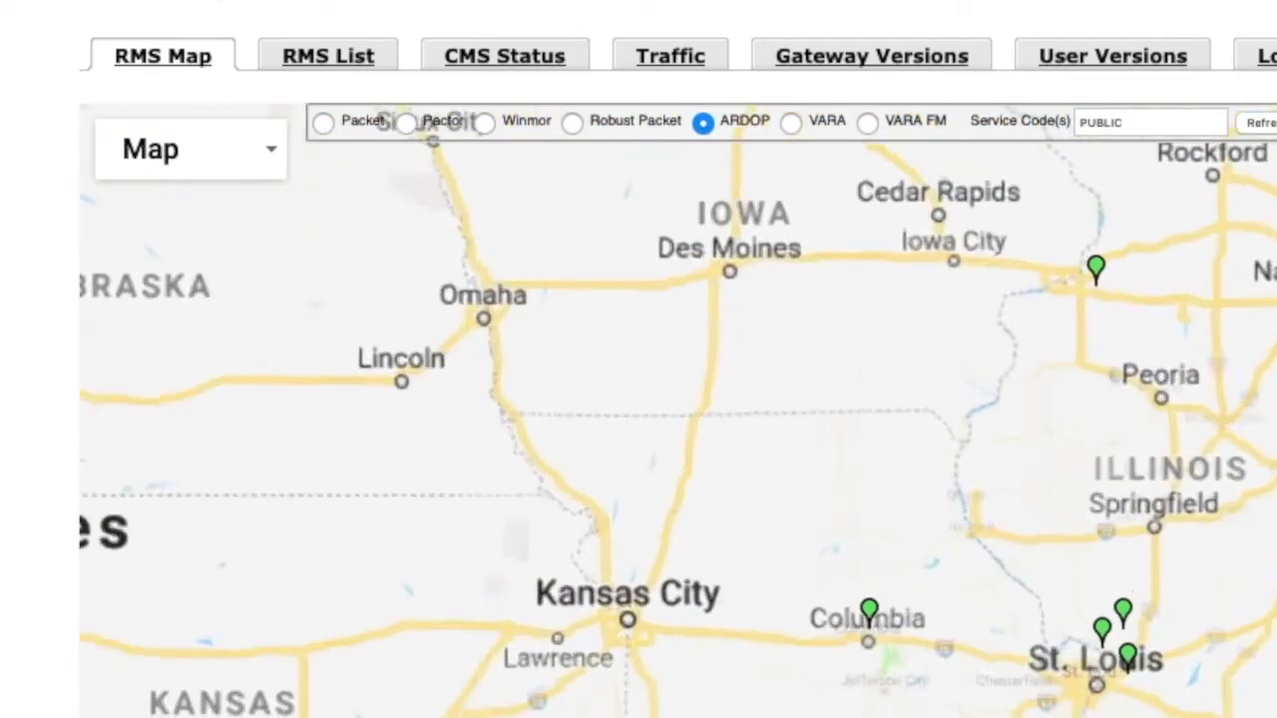
{"action": "left_click", "coordinate": [873, 551]}
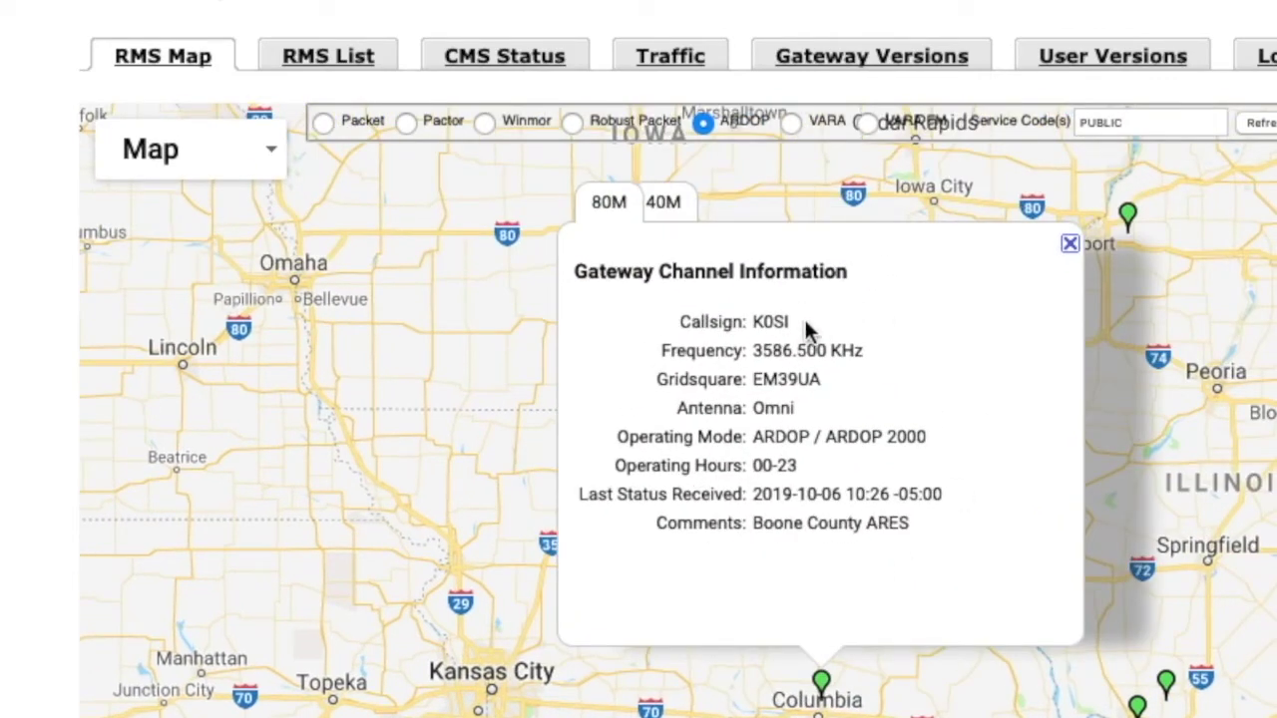
{"action": "left_click", "coordinate": [670, 202]}
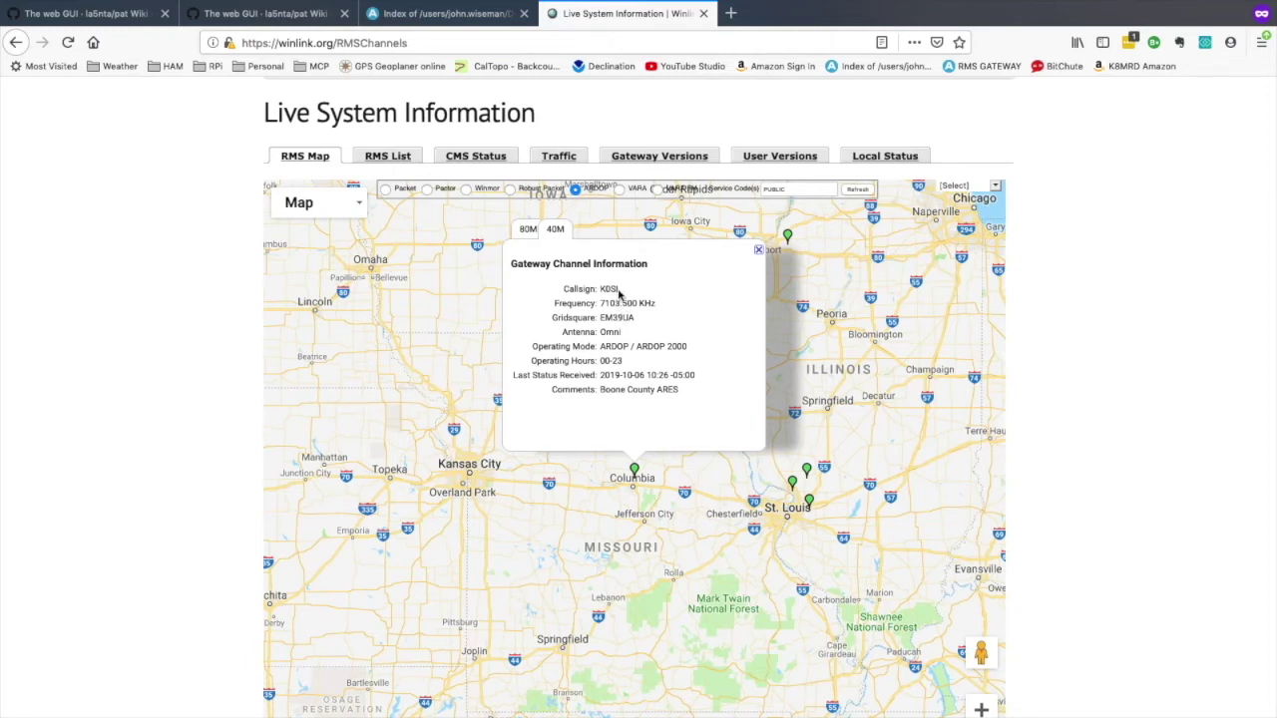
{"action": "scroll", "coordinate": [618, 289], "scroll_direction": "down", "scroll_amount": 1}
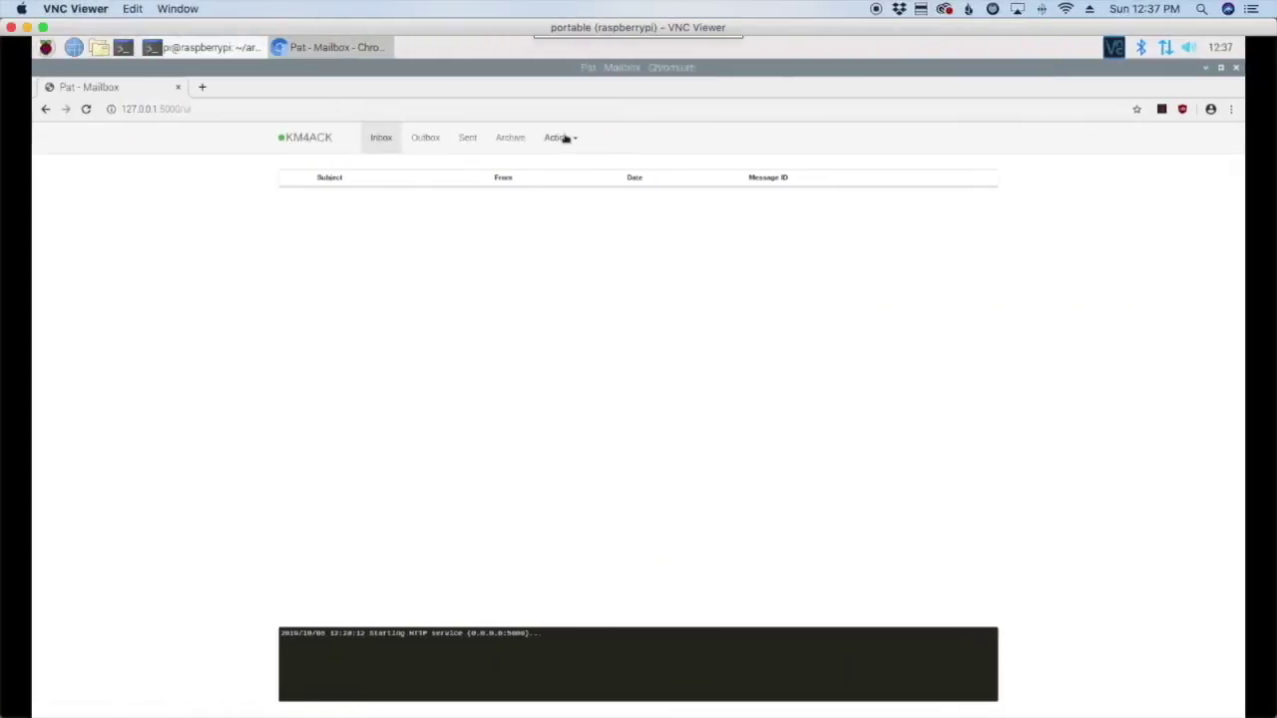
Step: Switch to the Pat mailbox and connect to the remote node k0si using the ARDOP transport
{"action": "left_click", "coordinate": [564, 140]}
{"action": "left_click", "coordinate": [569, 169]}
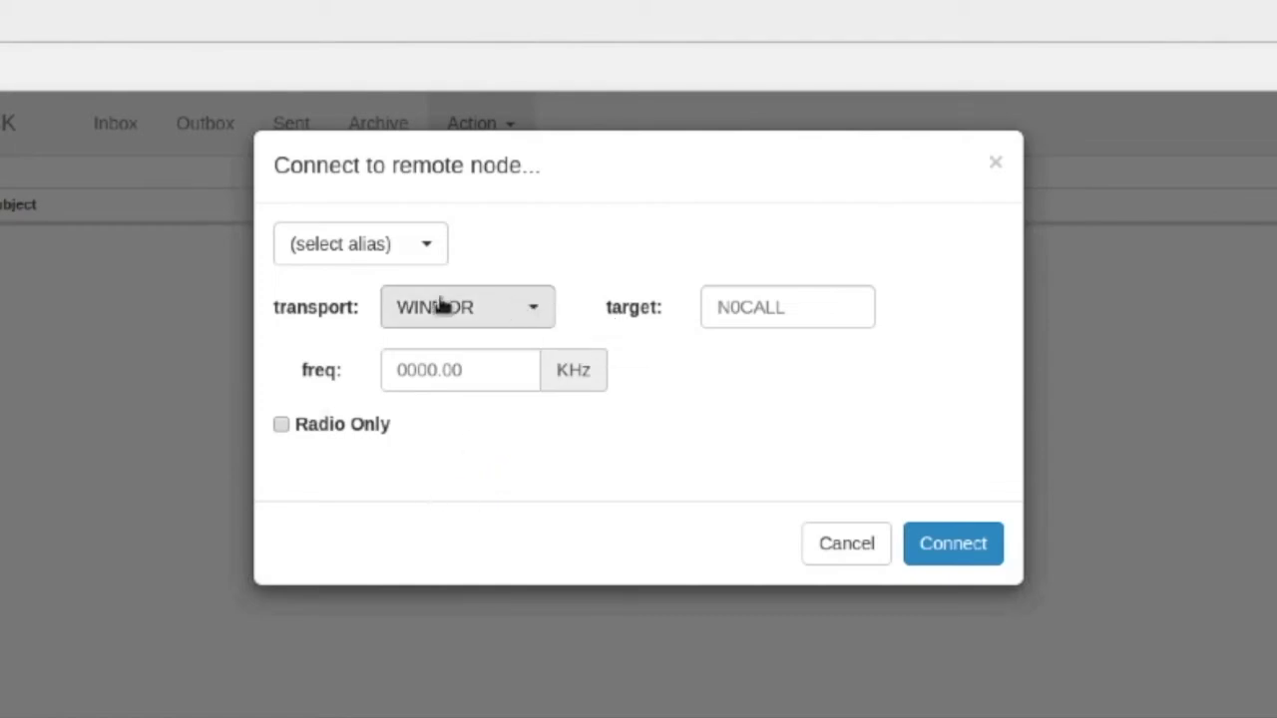
{"action": "left_click", "coordinate": [535, 311]}
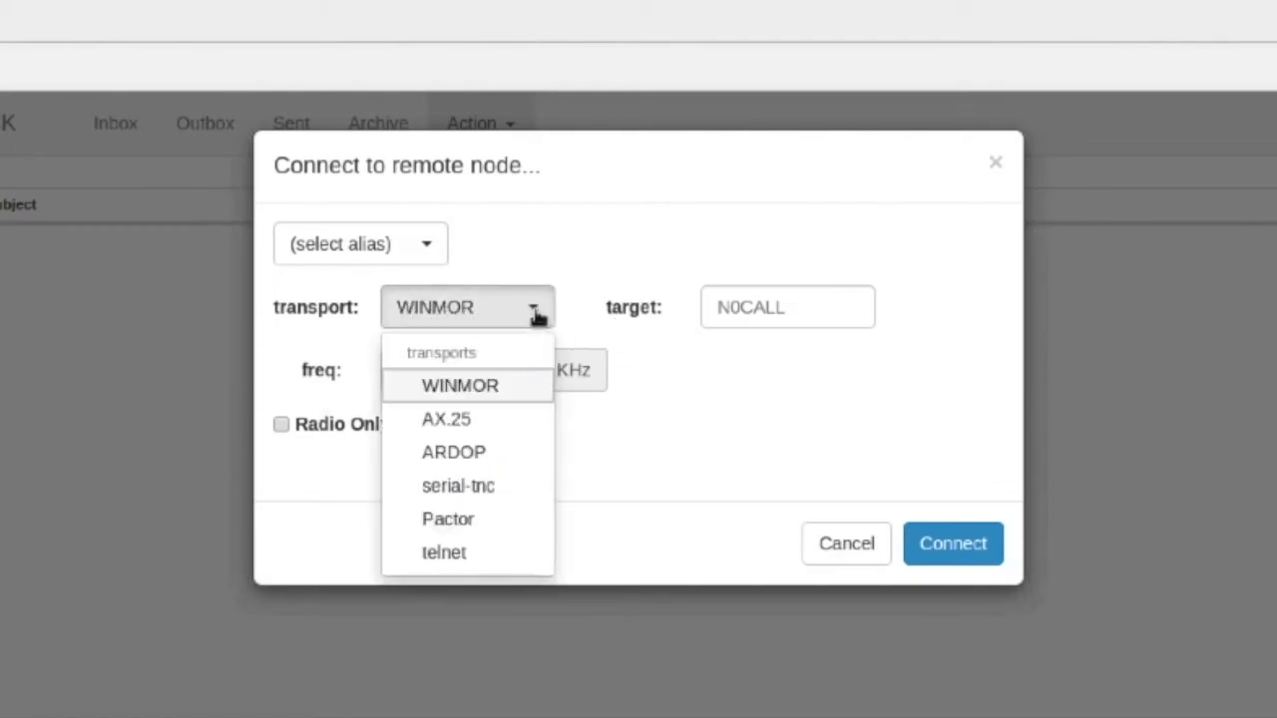
{"action": "left_click", "coordinate": [475, 454]}
{"action": "left_click", "coordinate": [730, 305]}
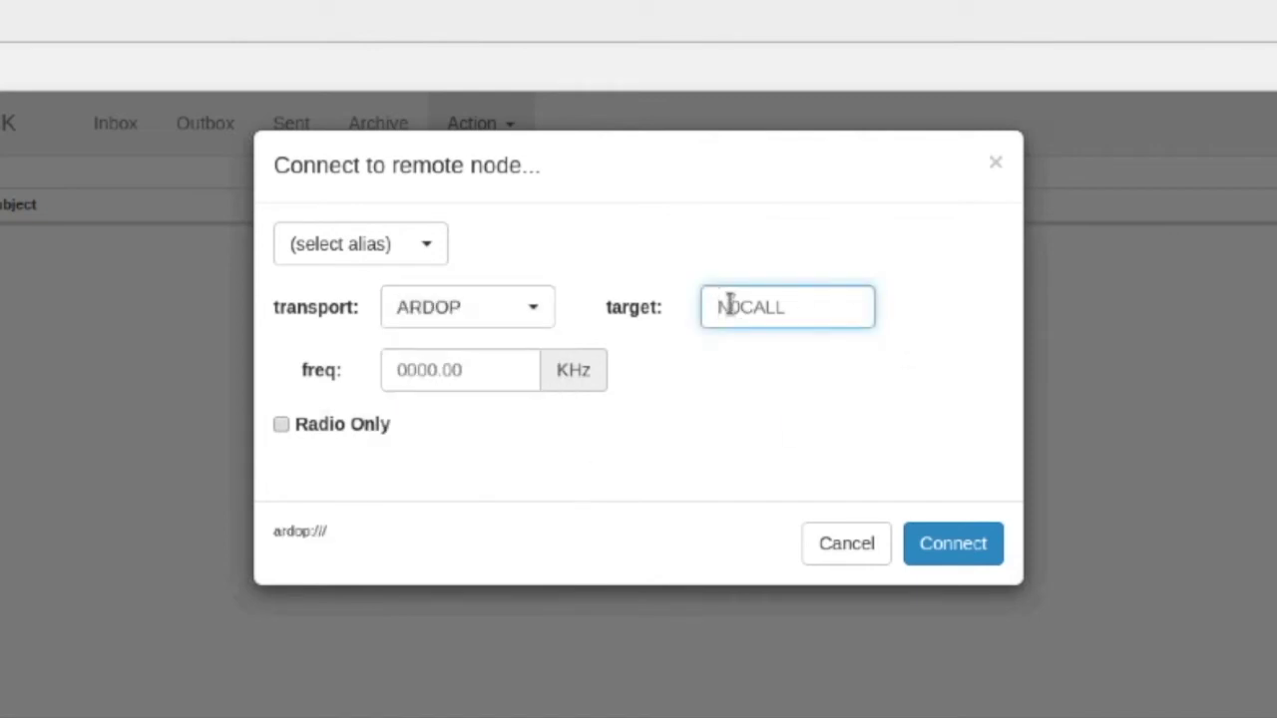
{"action": "type", "text": "k0si"}
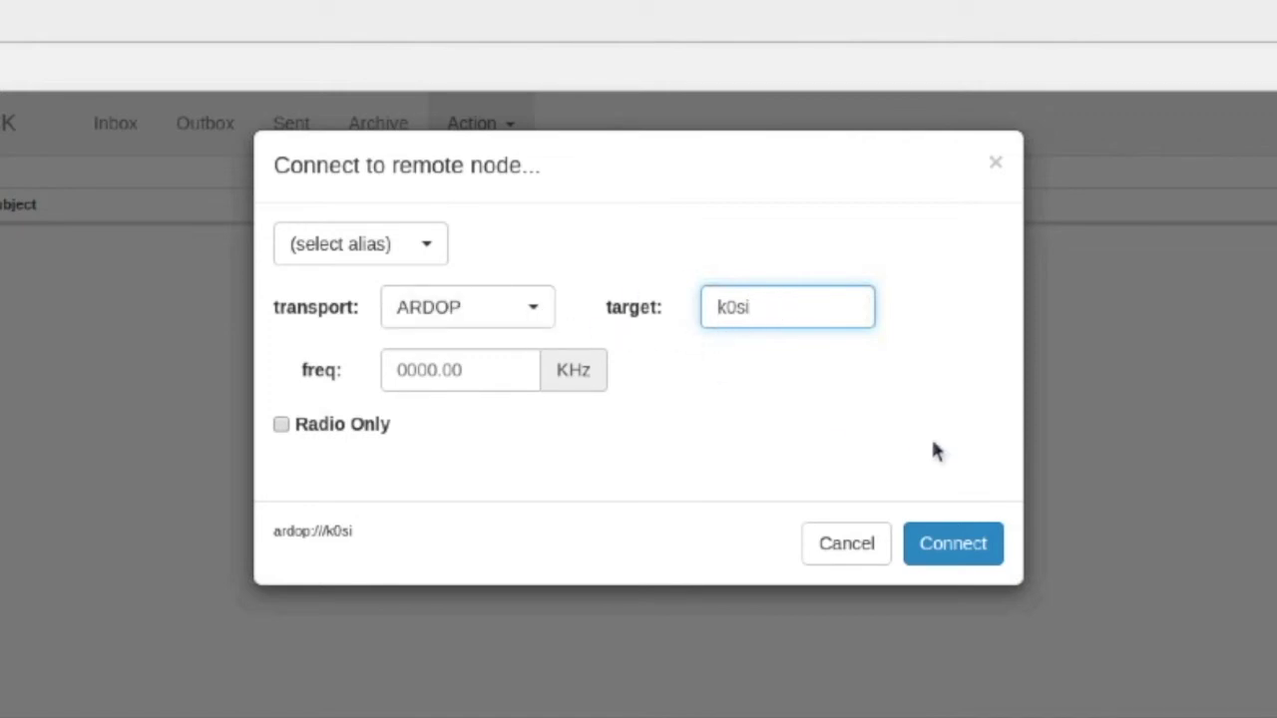
{"action": "left_click", "coordinate": [950, 552]}
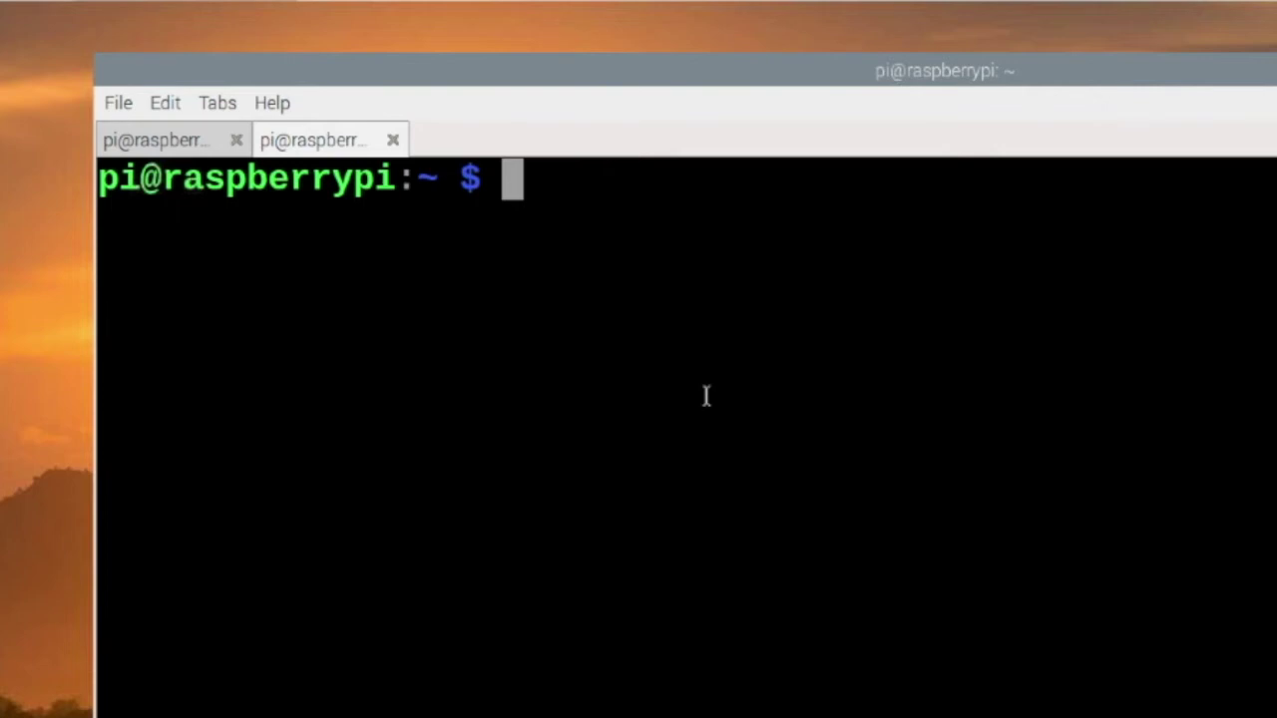
Step: In a terminal, change into the ardop directory and open a new file named start-ardop in nano
{"action": "type", "text": "cd "}
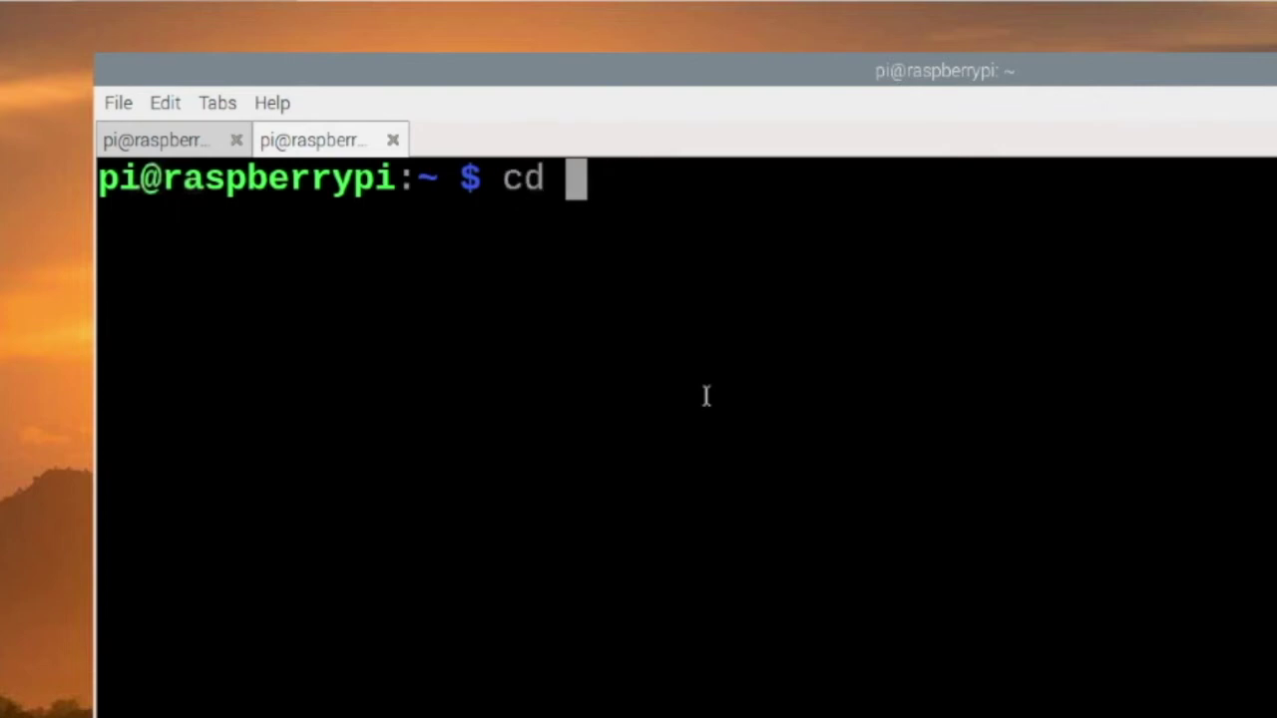
{"action": "type", "text": "ardop"}
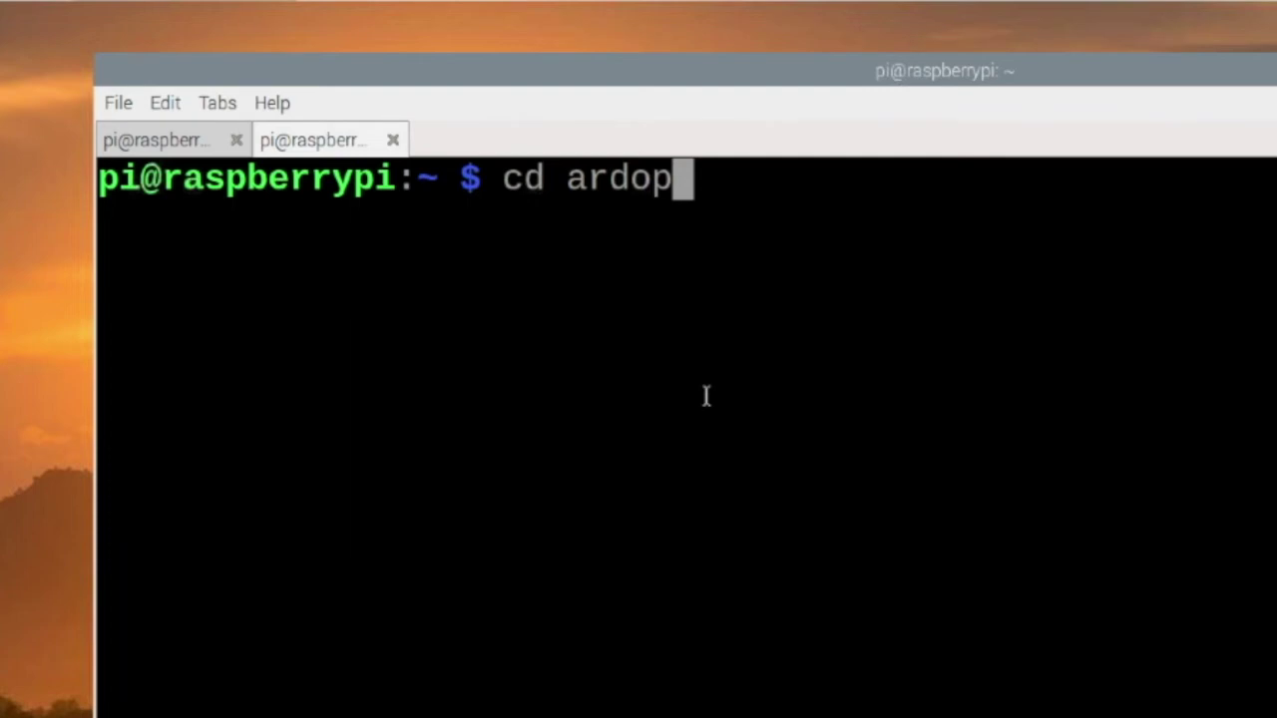
{"action": "key", "text": "Return"}
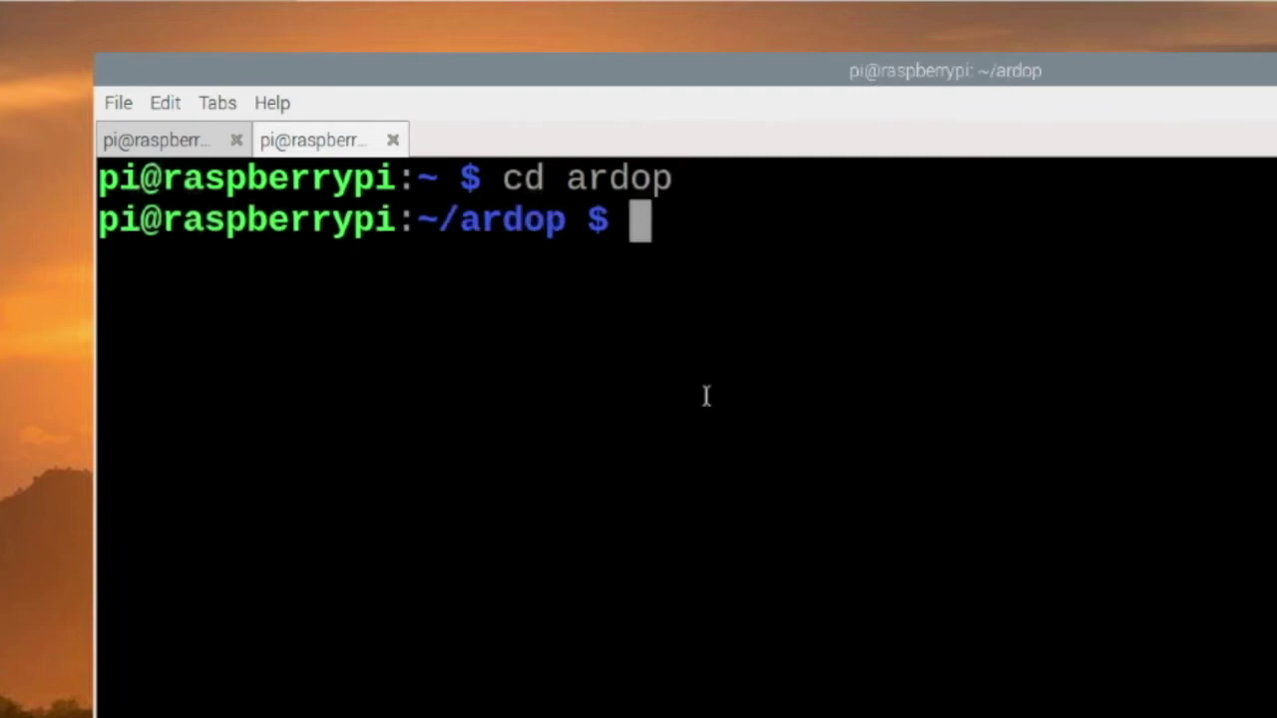
{"action": "type", "text": "nano "}
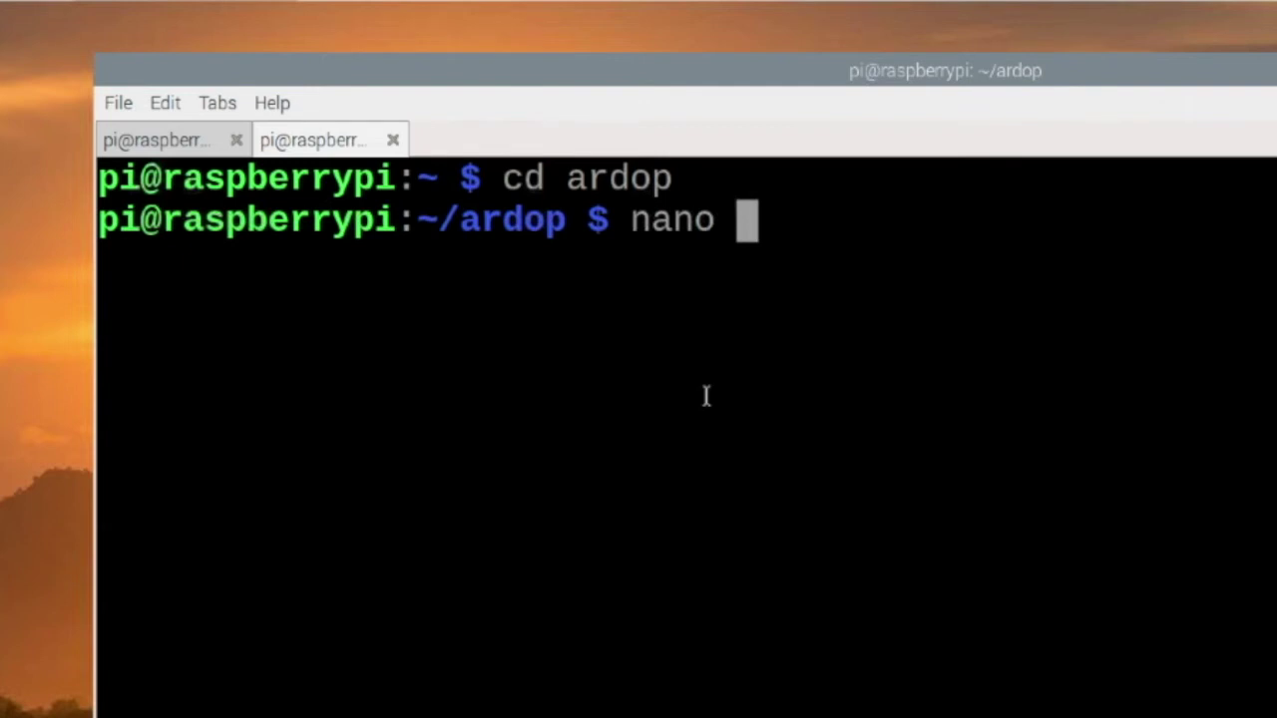
{"action": "type", "text": "start-"}
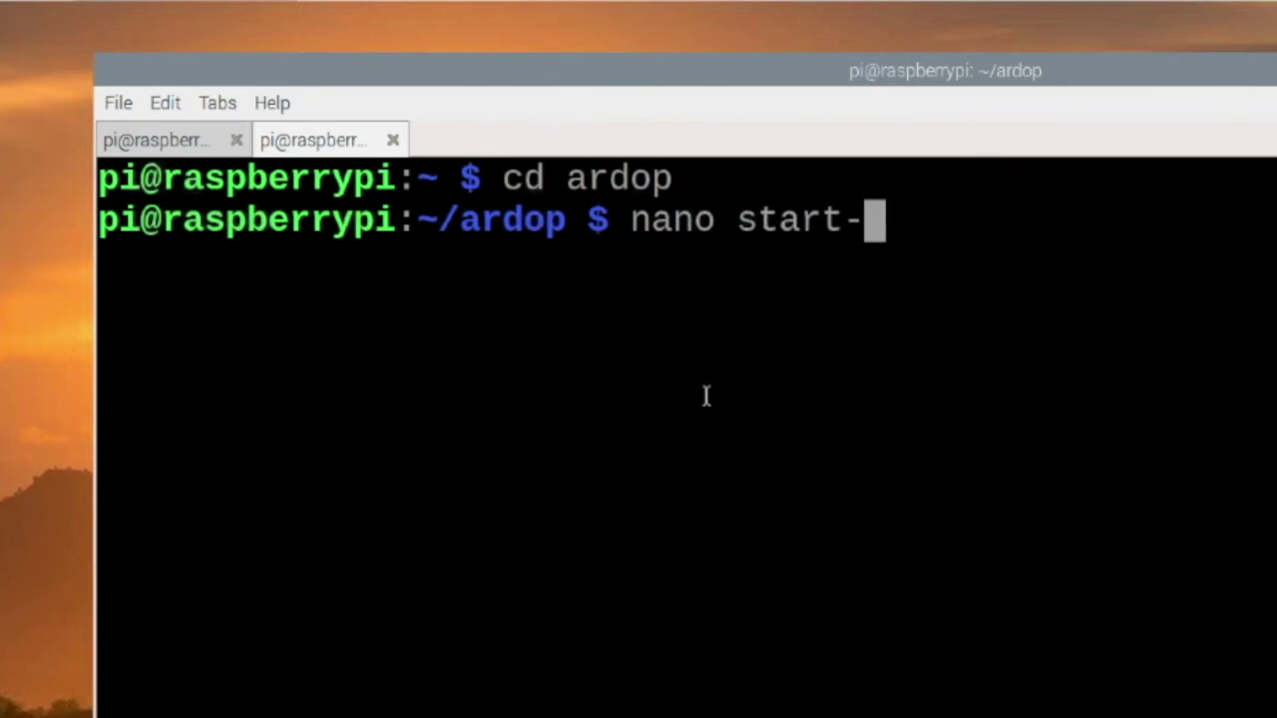
{"action": "type", "text": "ardop"}
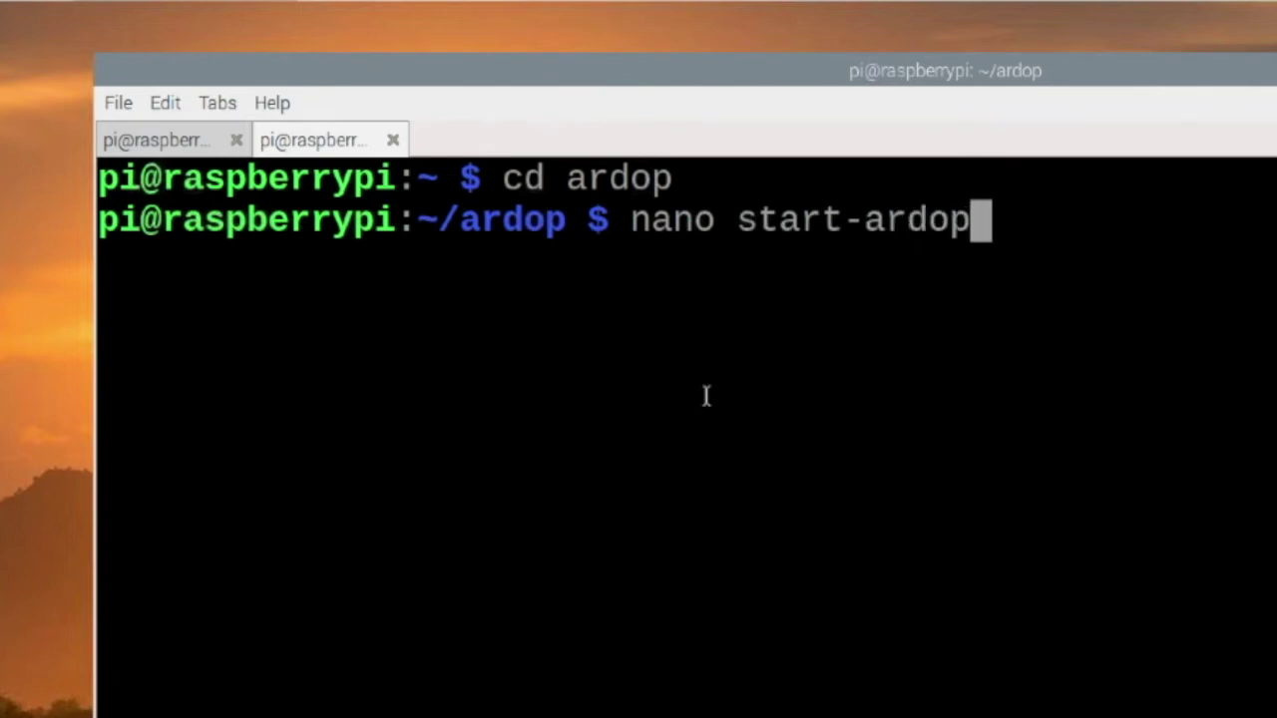
{"action": "key", "text": "Return"}
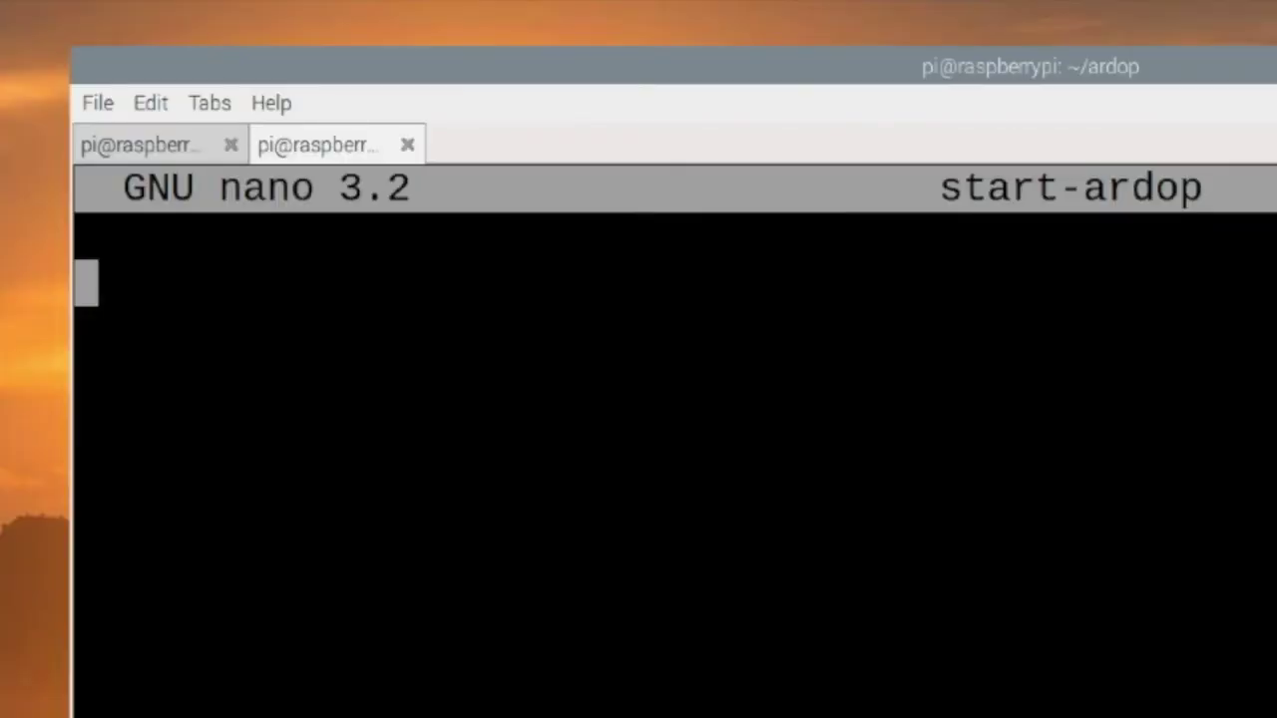
Step: Enter the shebang line #!/bin/bash in the start-ardop script, followed by two blank lines
{"action": "type", "text": "#!"}
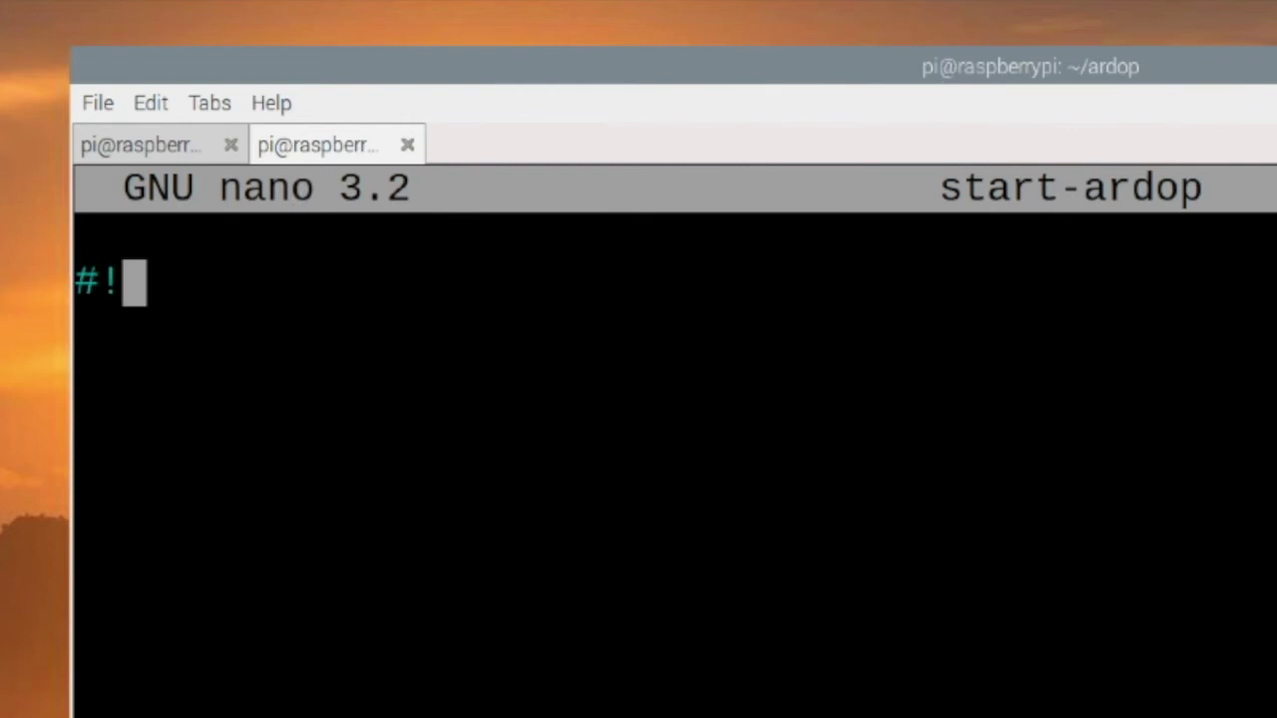
{"action": "type", "text": "/"}
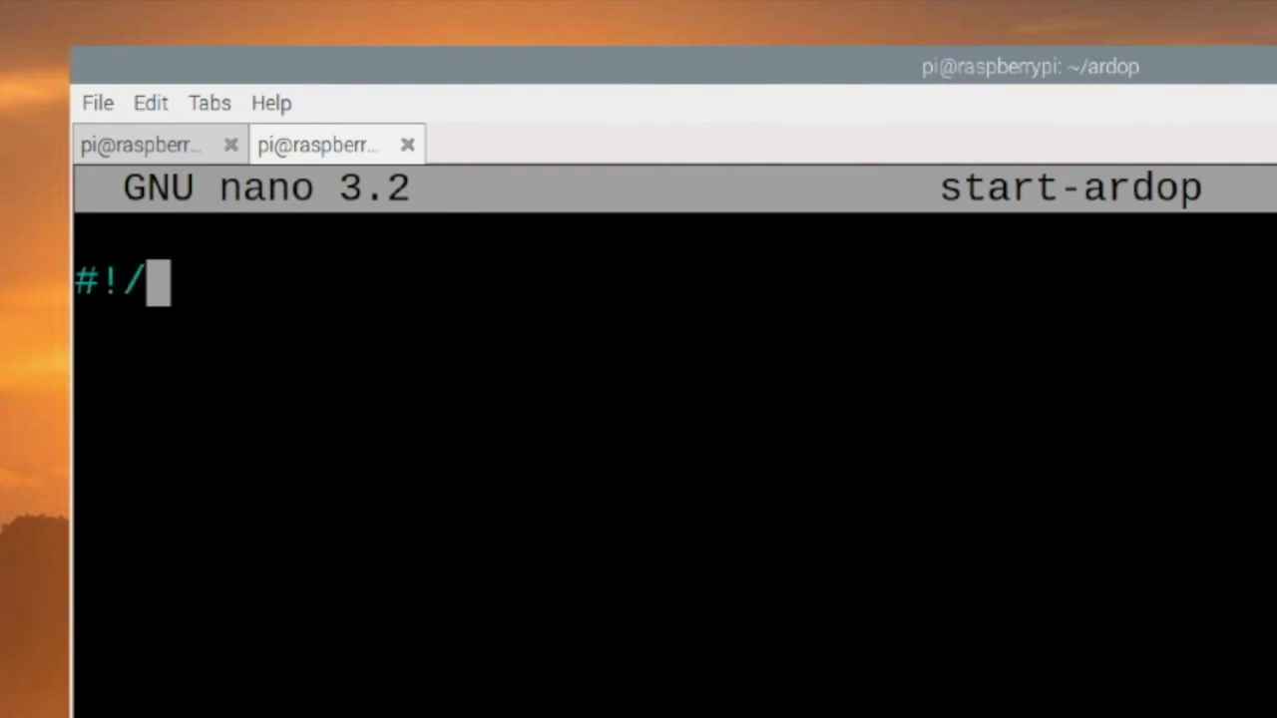
{"action": "type", "text": "bin/"}
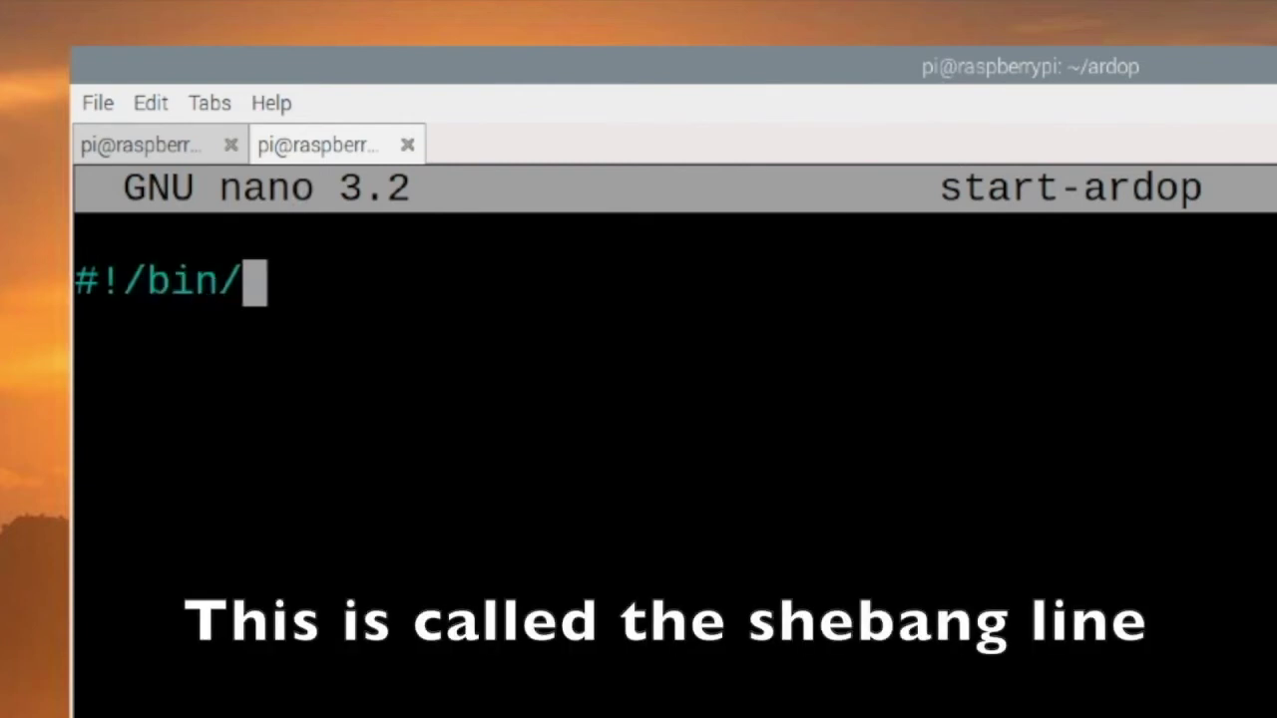
{"action": "type", "text": "bash"}
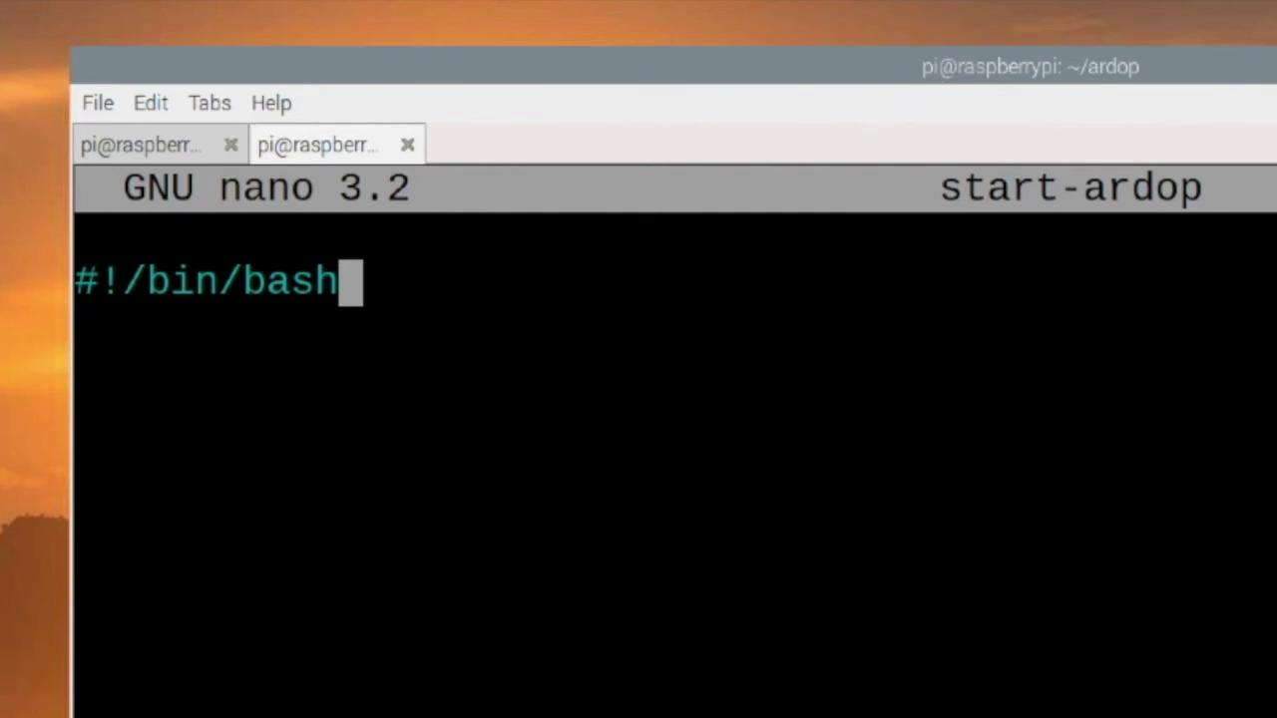
{"action": "key", "text": "Return"}
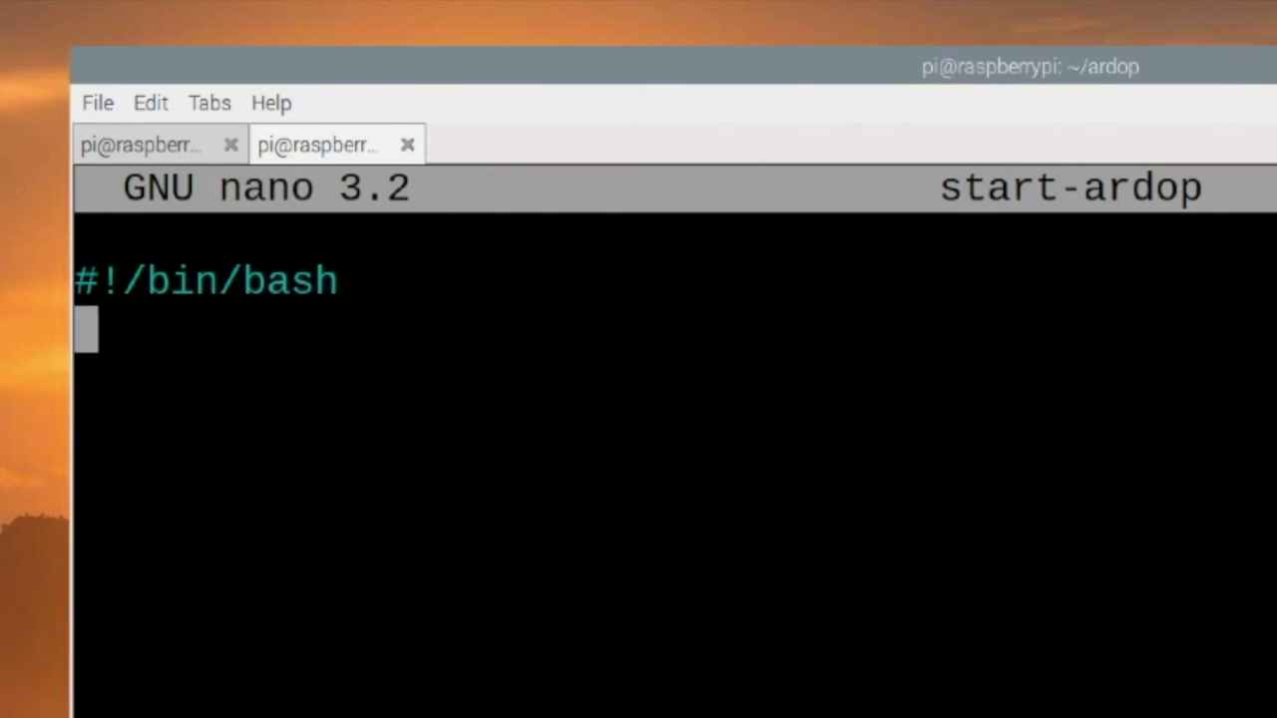
{"action": "key", "text": "Return"}
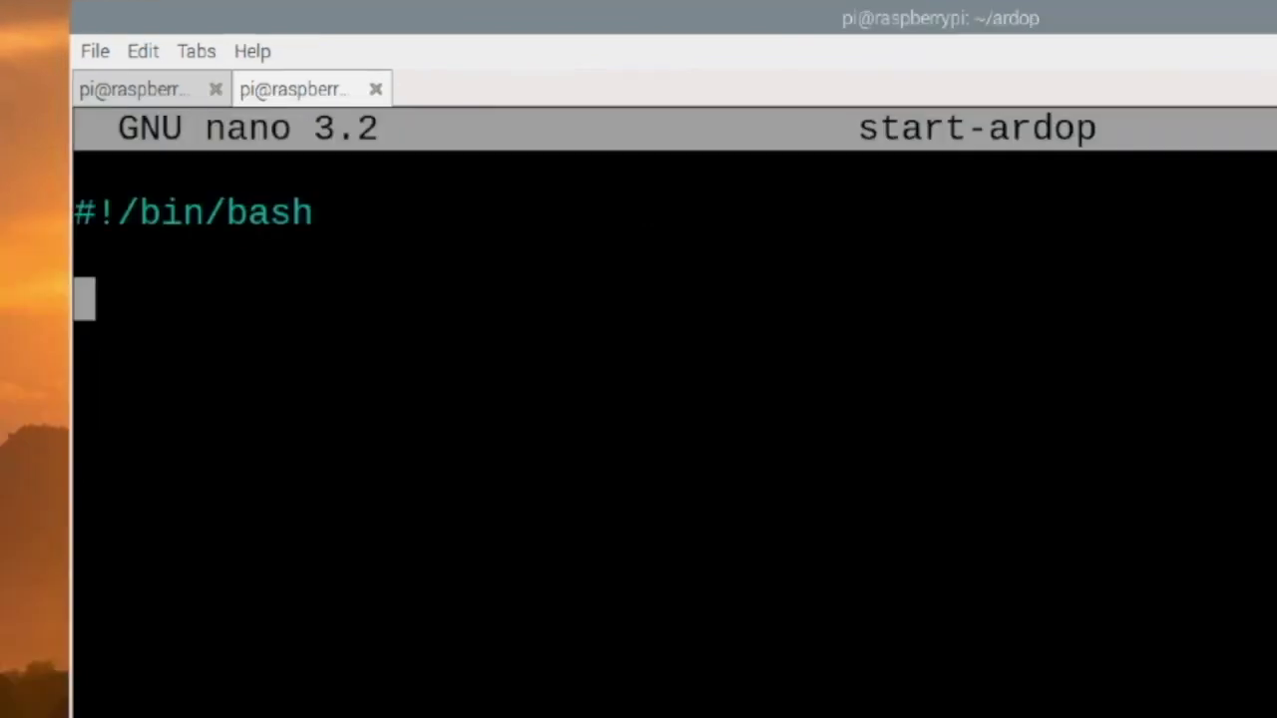
{"action": "key", "text": "Return"}
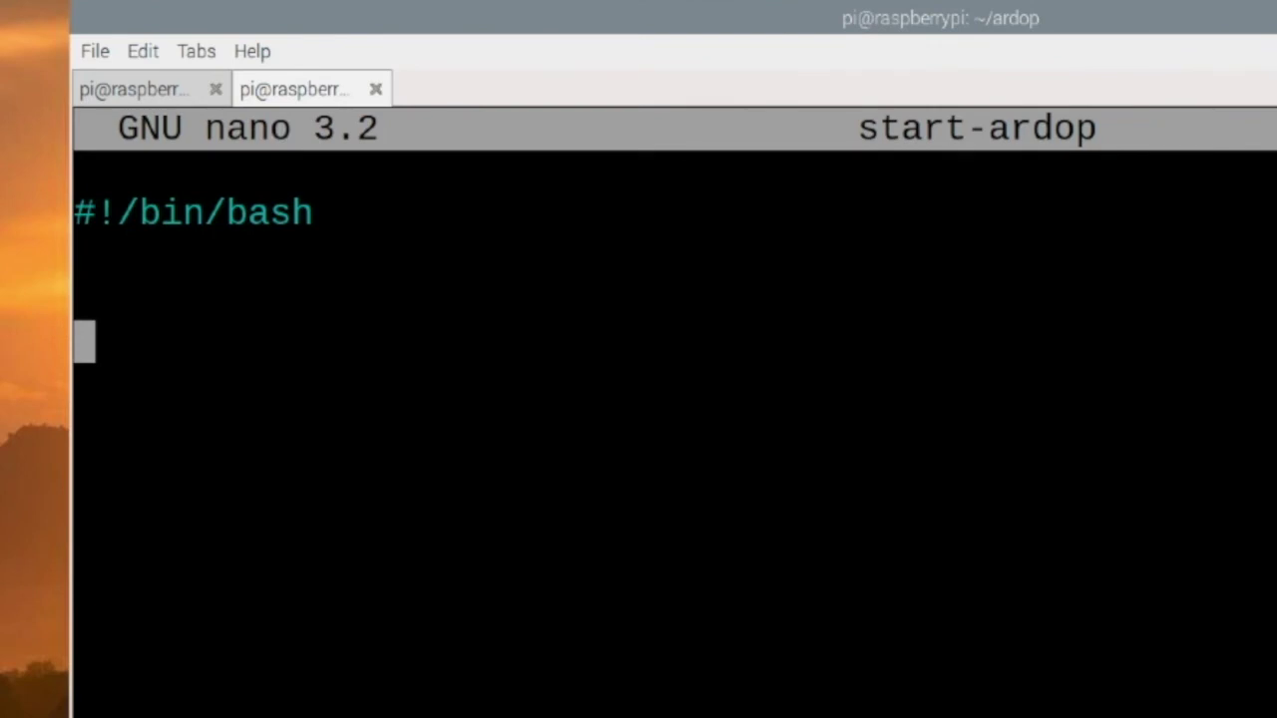
Step: Add the comment line "#start ardop modem" below the shebang
{"action": "type", "text": "#sta"}
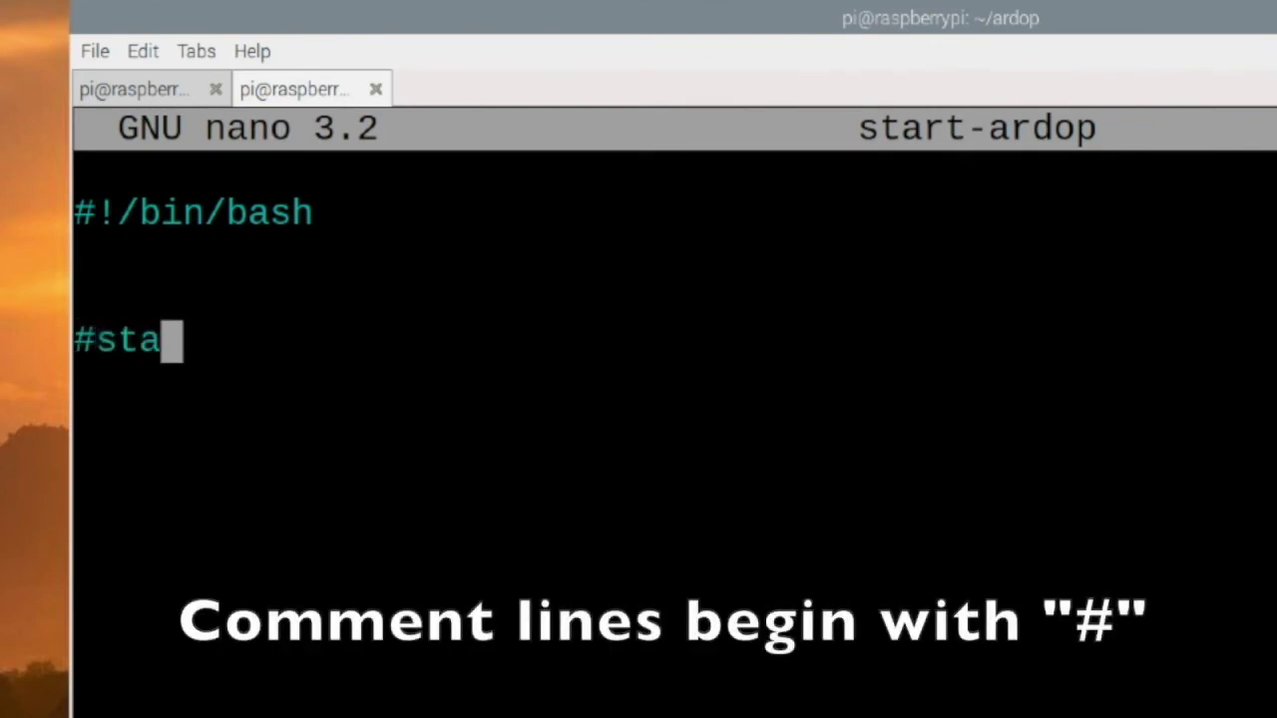
{"action": "type", "text": "rt ard"}
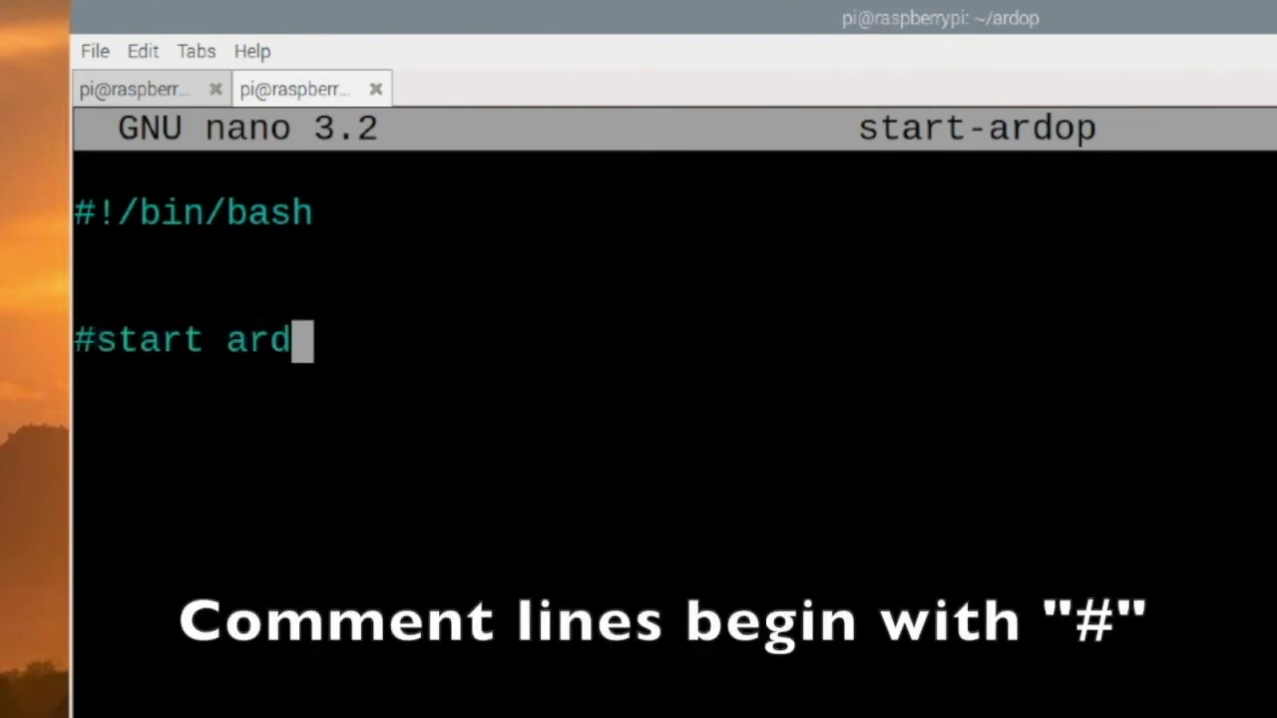
{"action": "type", "text": "op modem"}
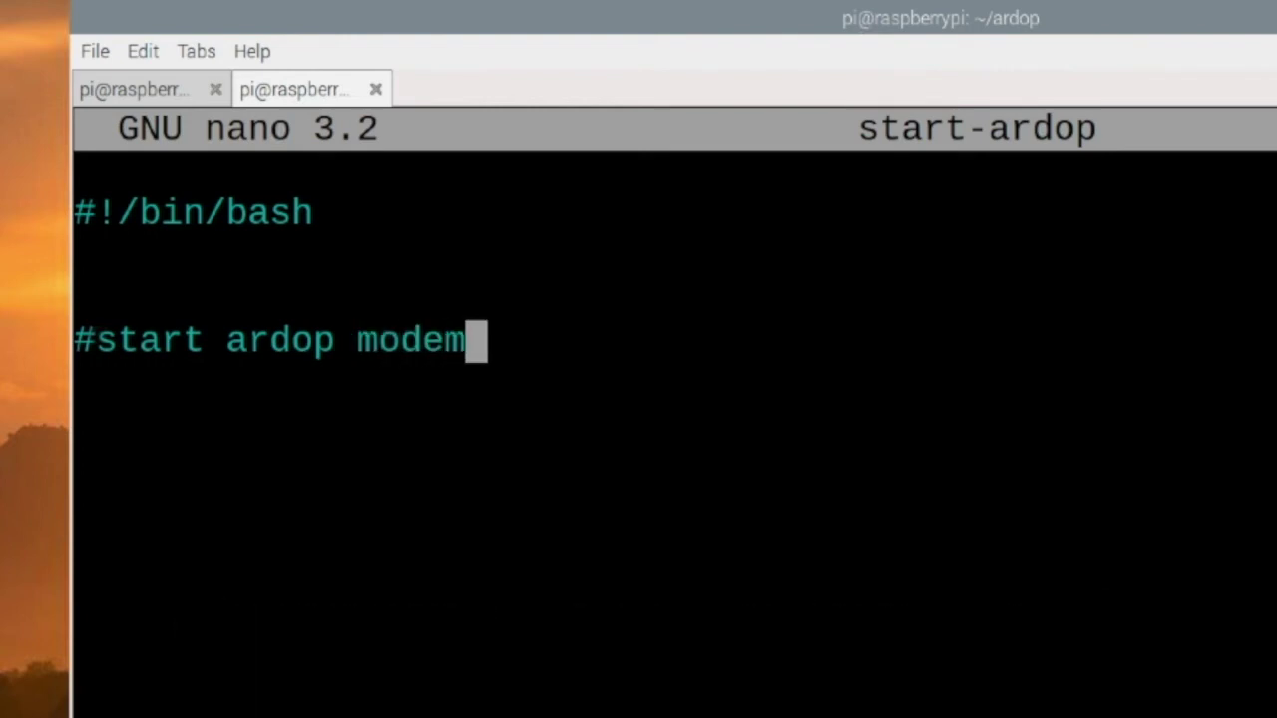
{"action": "key", "text": "Return"}
Step: Add a second comment line with the date 20191006 and the author's call sign, followed by two blank lines
{"action": "type", "text": "#"}
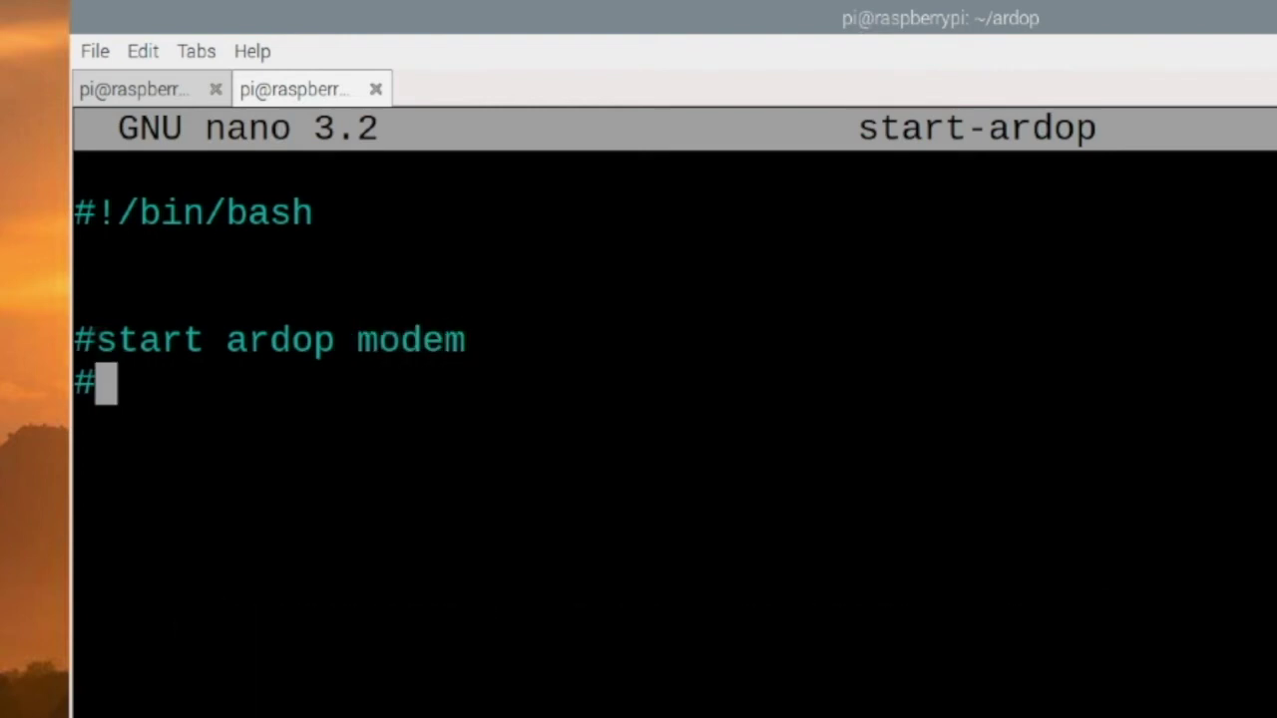
{"action": "type", "text": "2019"}
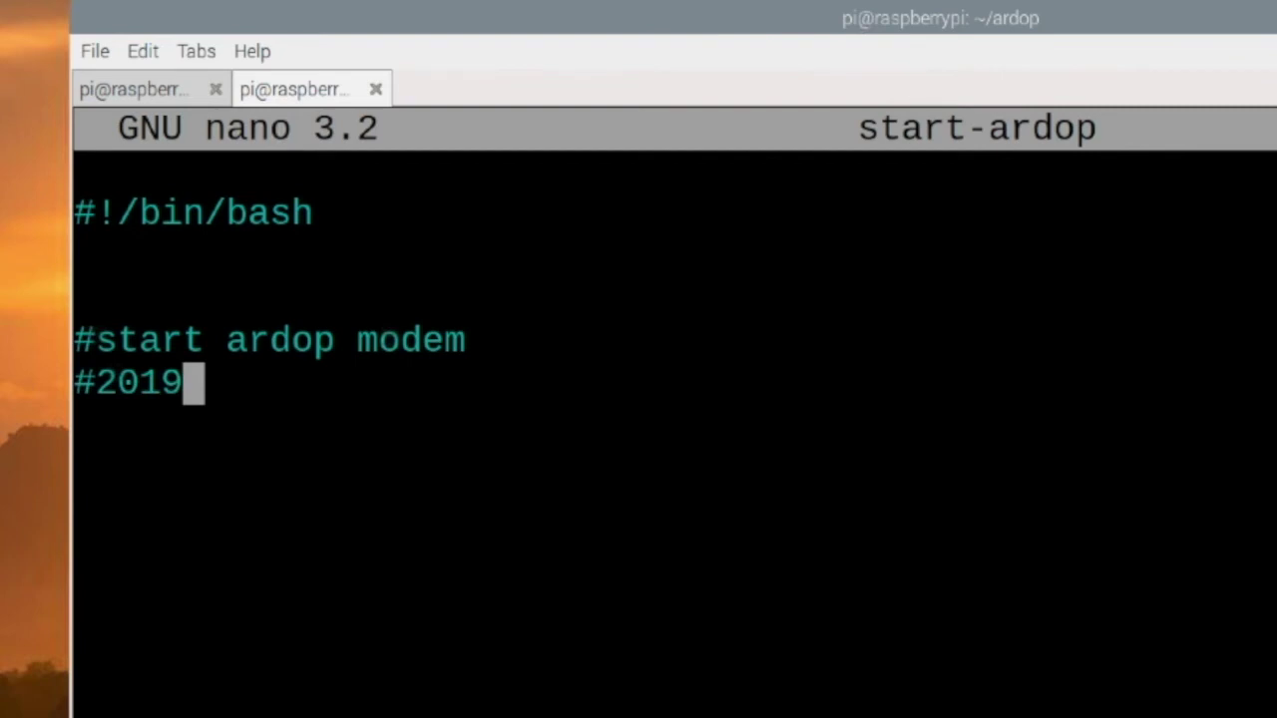
{"action": "type", "text": "1006"}
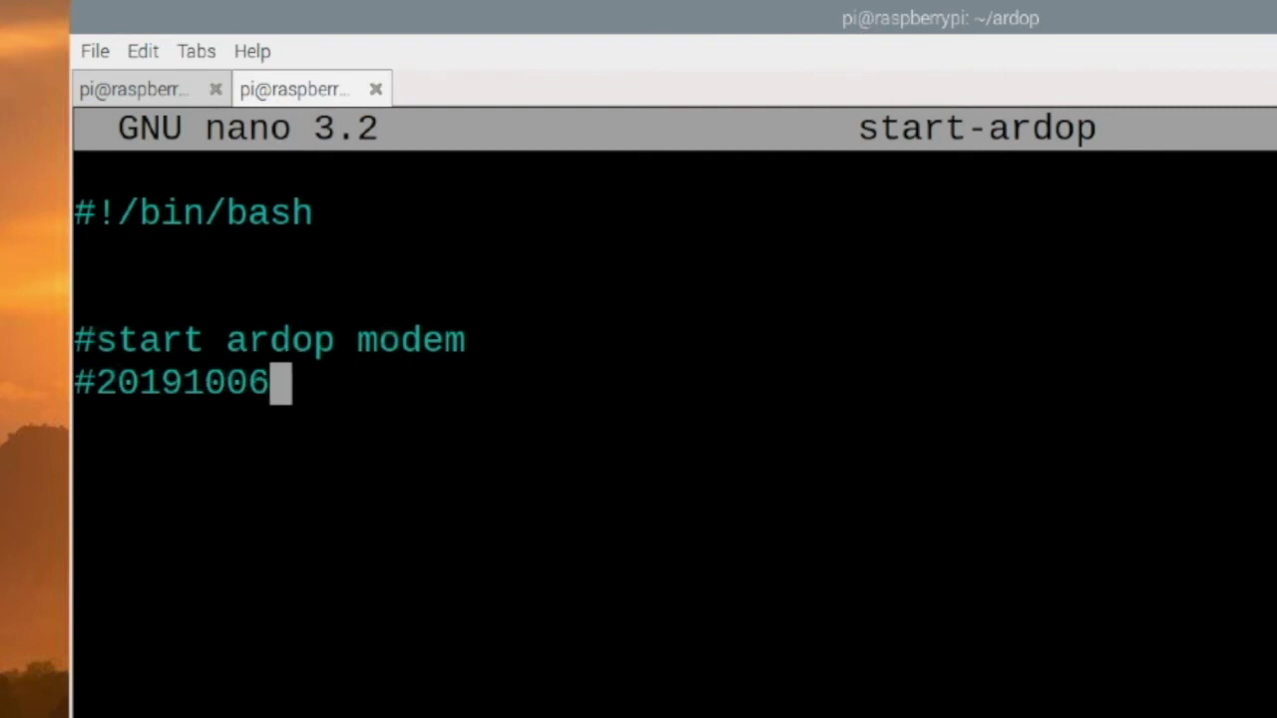
{"action": "type", "text": " kmack"}
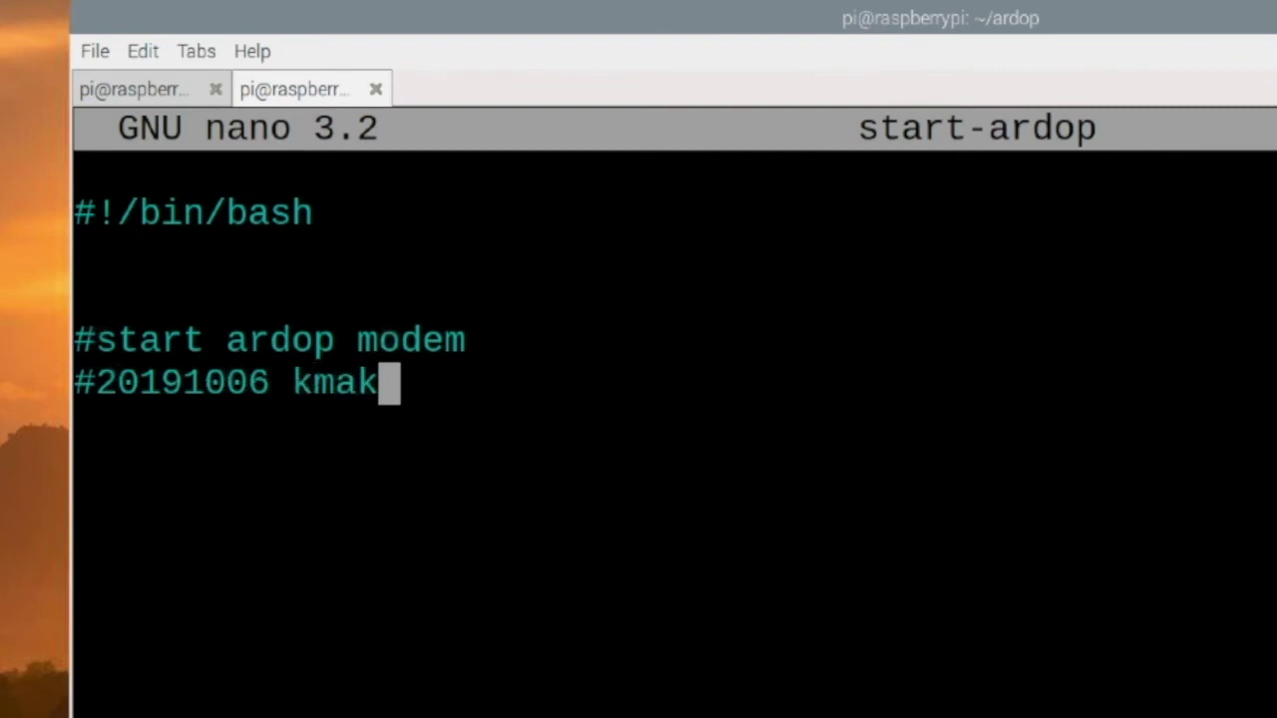
{"action": "key", "text": "BackSpace"}
{"action": "key", "text": "BackSpace"}
{"action": "key", "text": "BackSpace"}
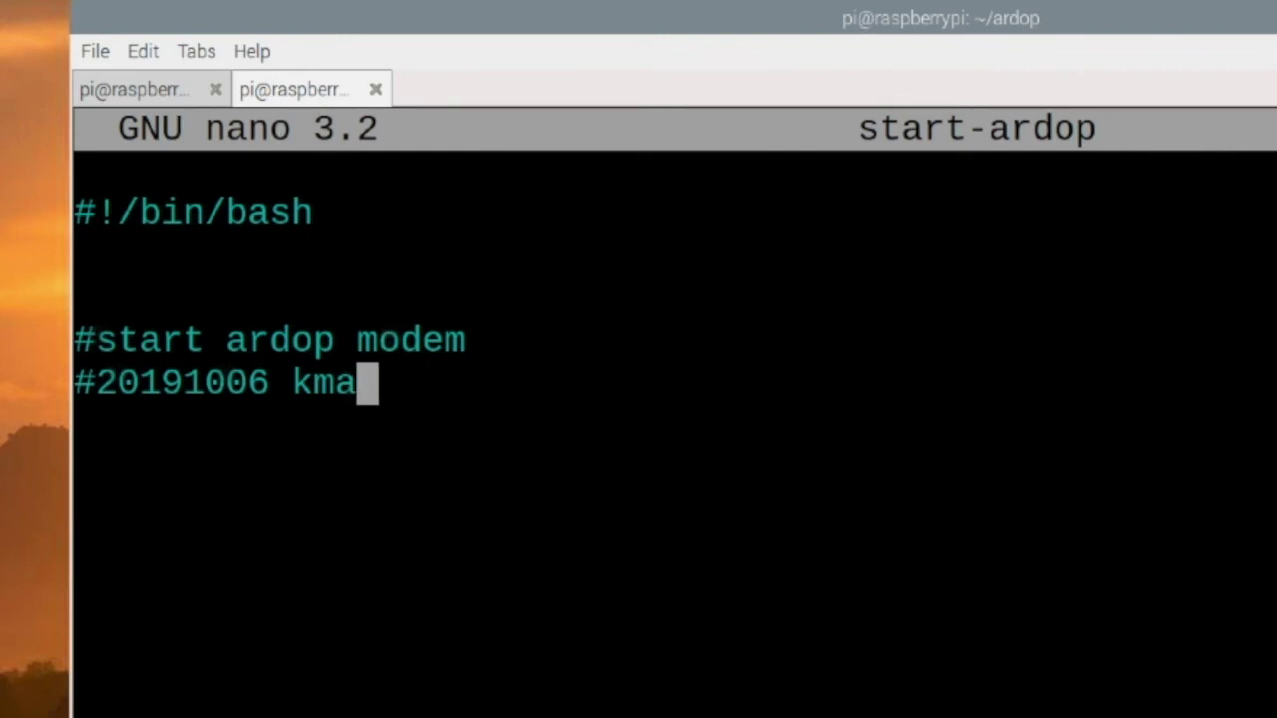
{"action": "type", "text": "4ack"}
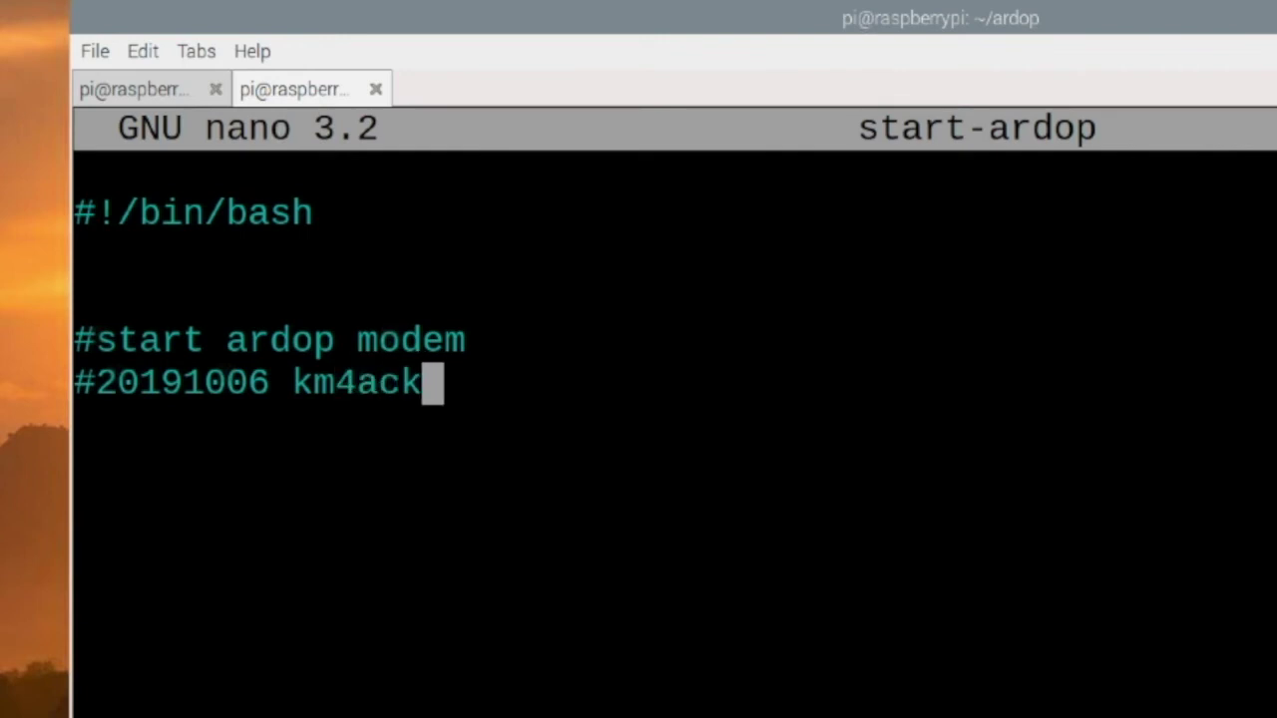
{"action": "key", "text": "Return"}
{"action": "key", "text": "Return"}
{"action": "key", "text": "Return"}
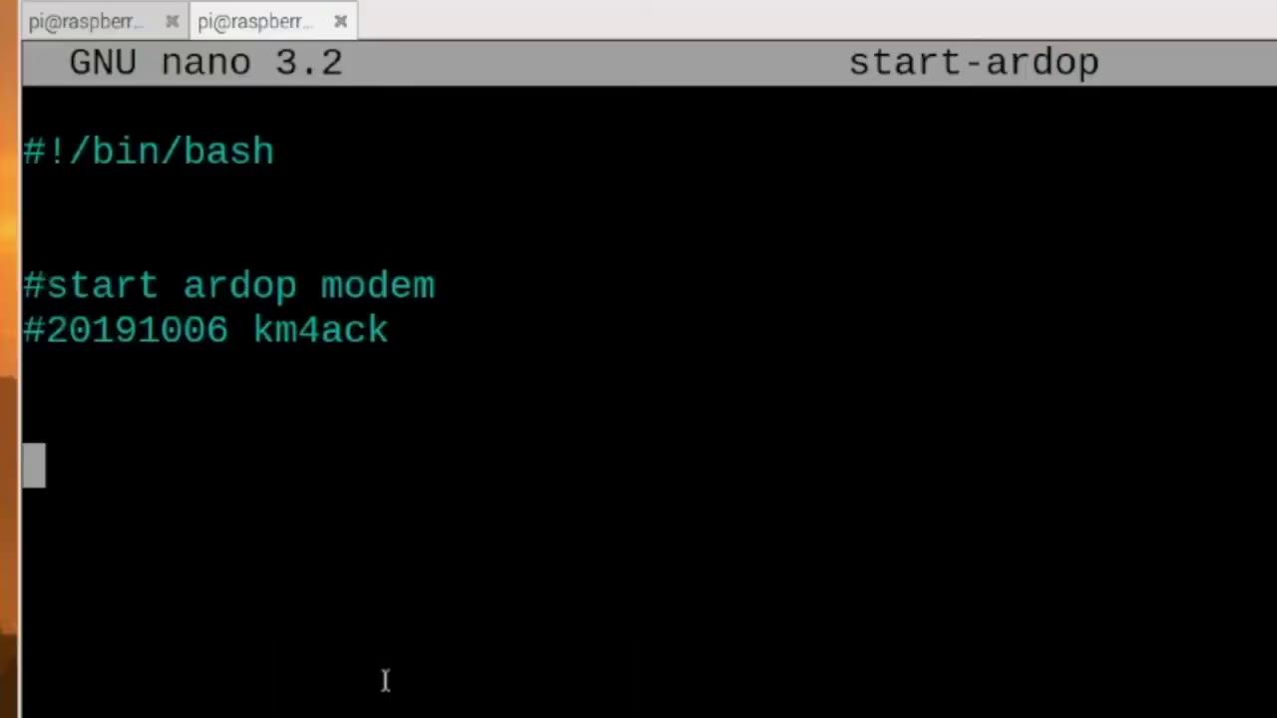
Step: Add the launch line "/home/pi/ardop/./piardopc 8515 plughw:1,0 plughw:1,0" to the script, and save and close the file
{"action": "type", "text": "/home/"}
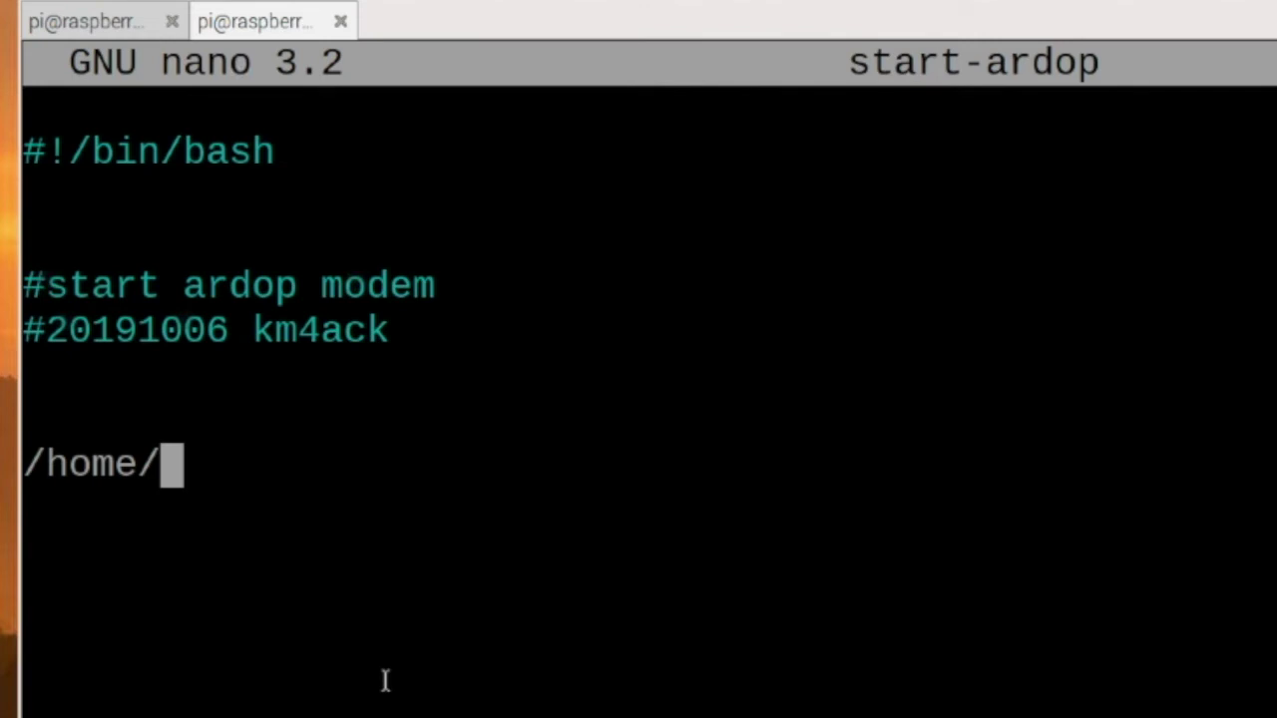
{"action": "type", "text": "pi"}
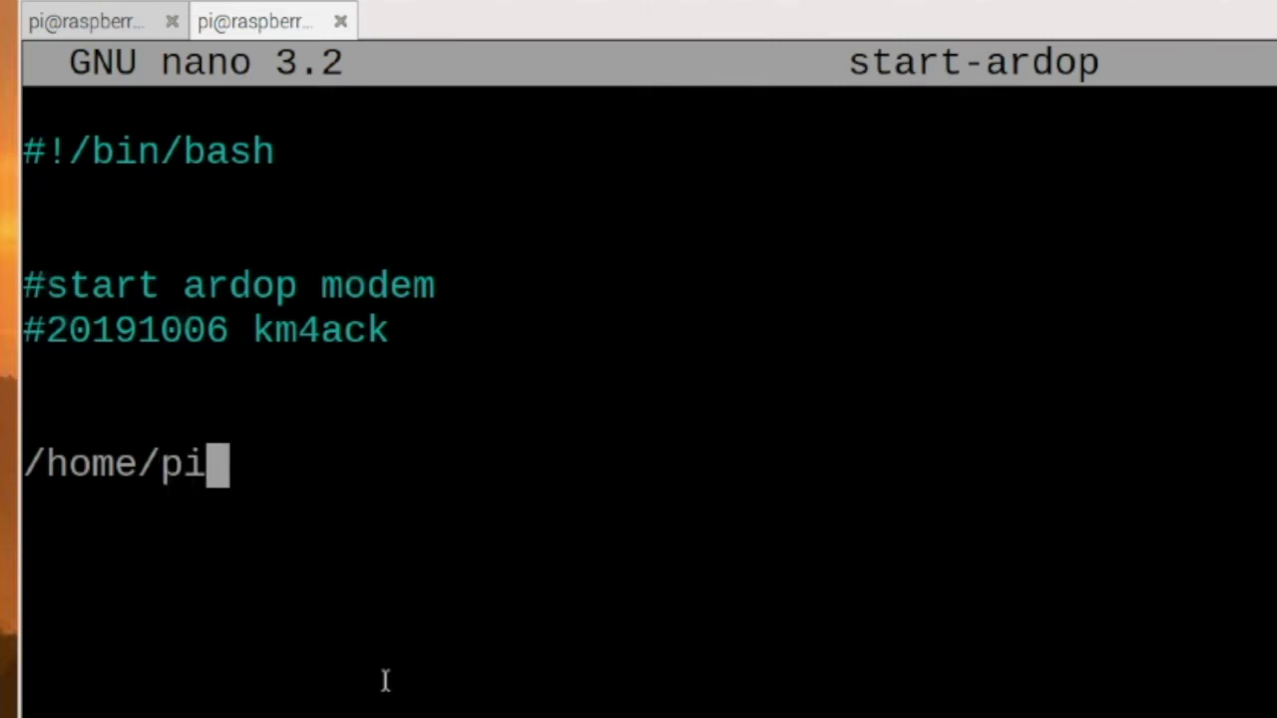
{"action": "type", "text": "/ardo"}
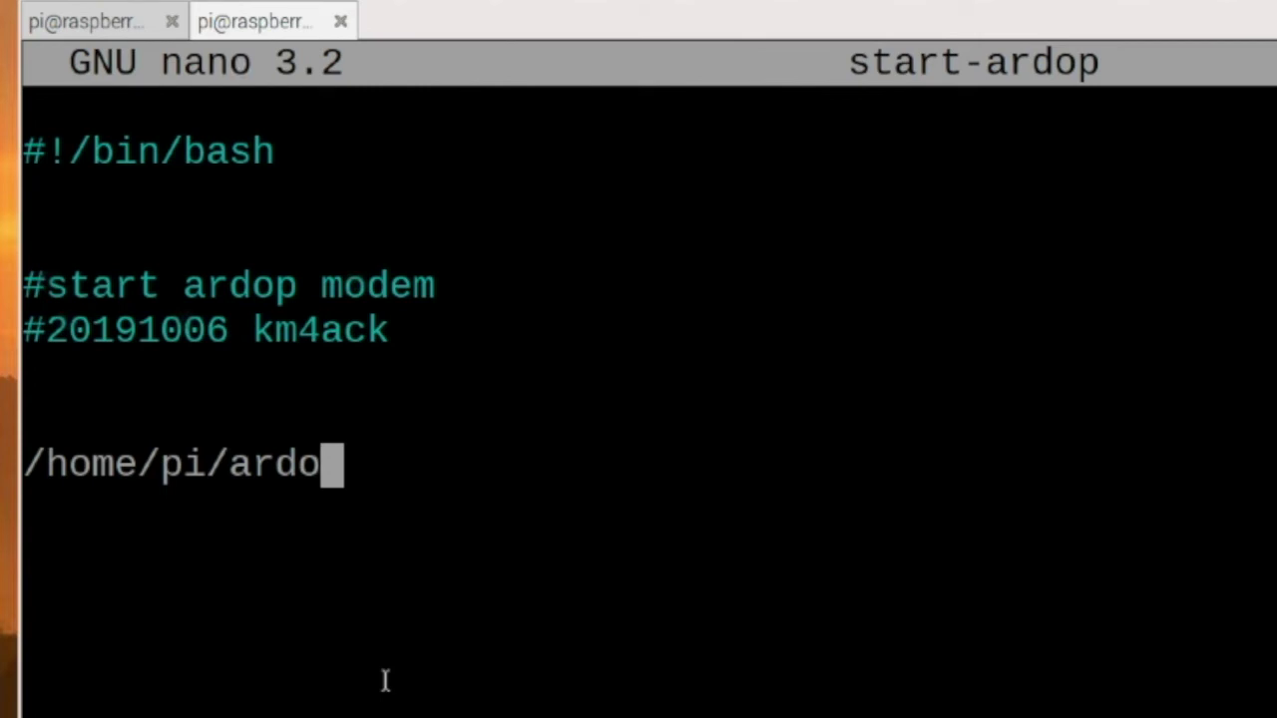
{"action": "type", "text": "p"}
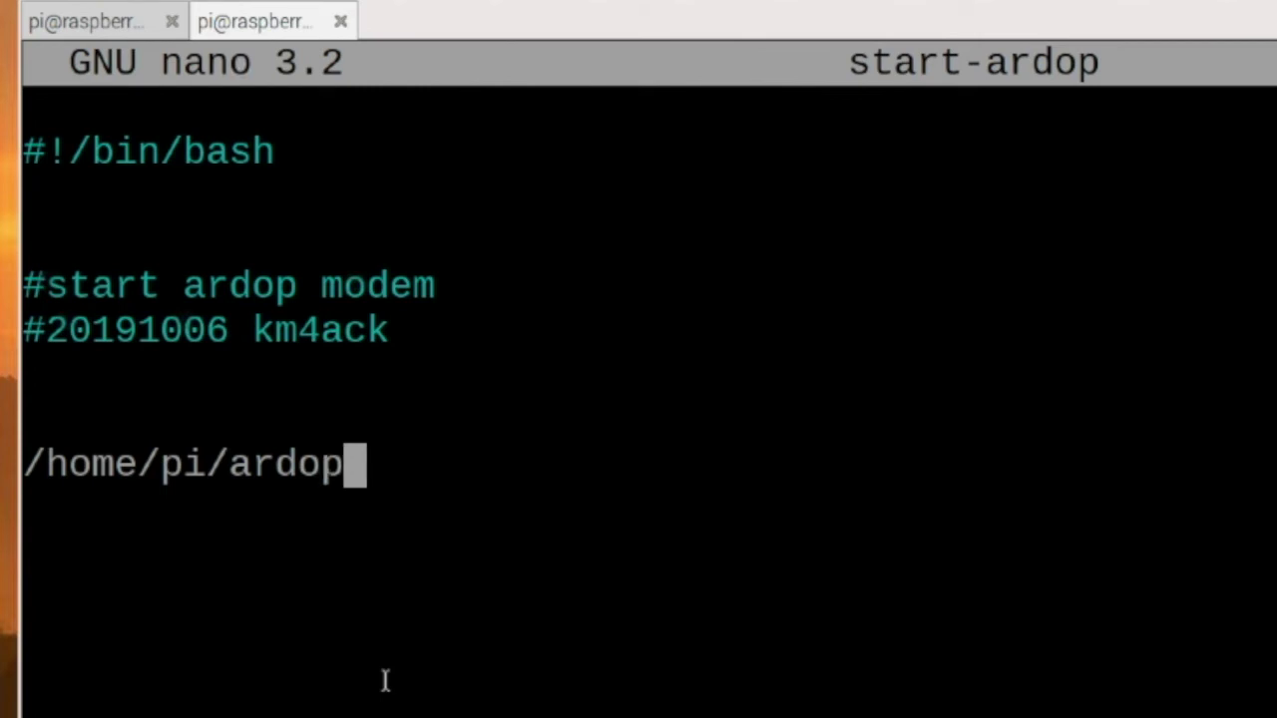
{"action": "type", "text": "/"}
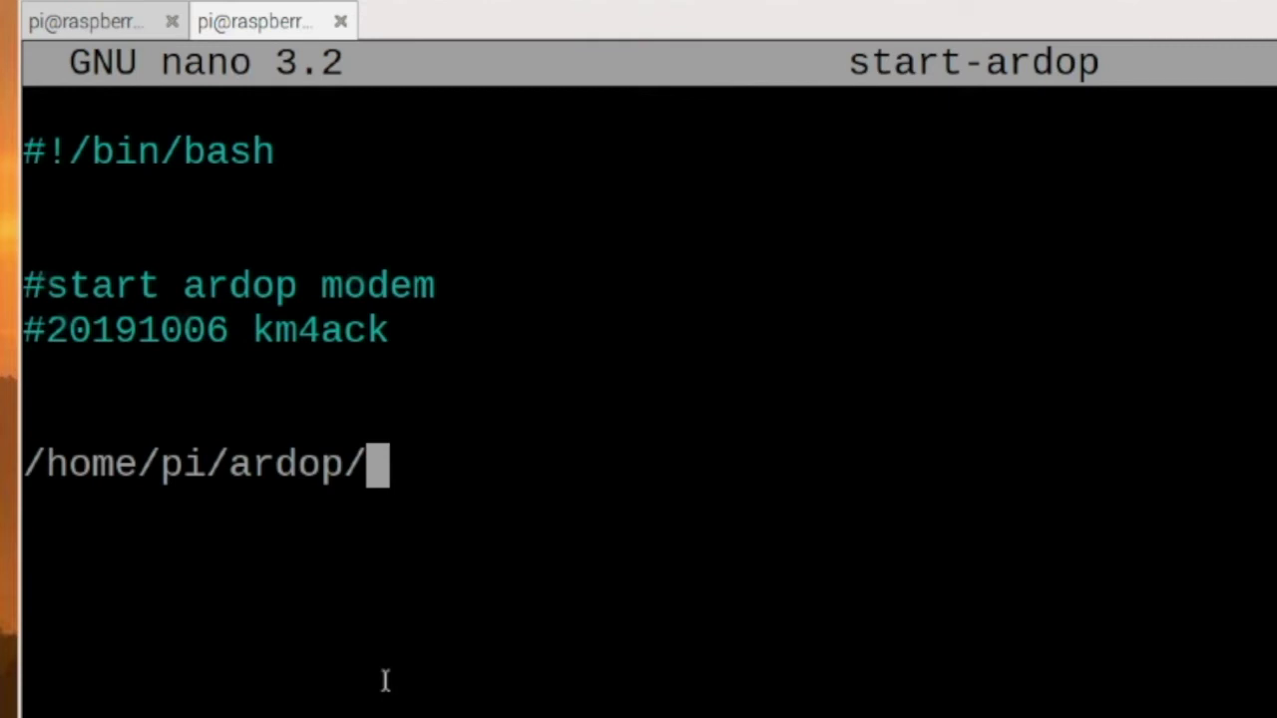
{"action": "right_click", "coordinate": [374, 456]}
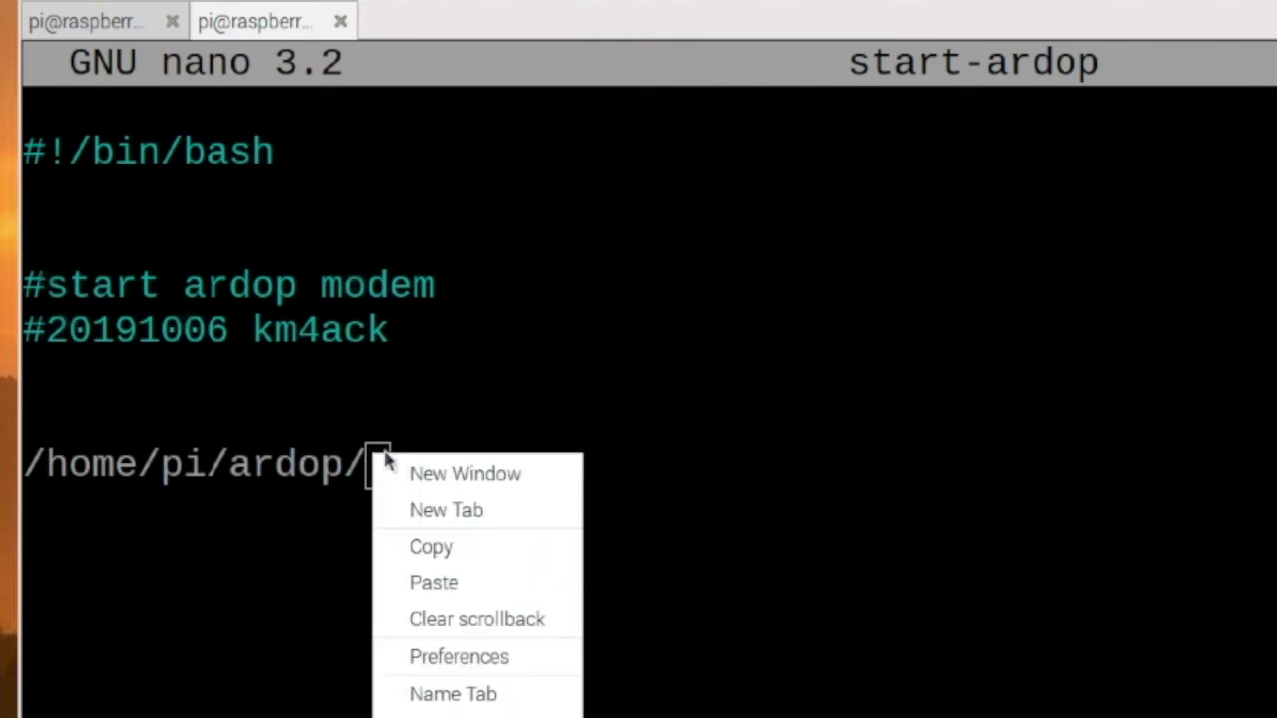
{"action": "left_click", "coordinate": [473, 583]}
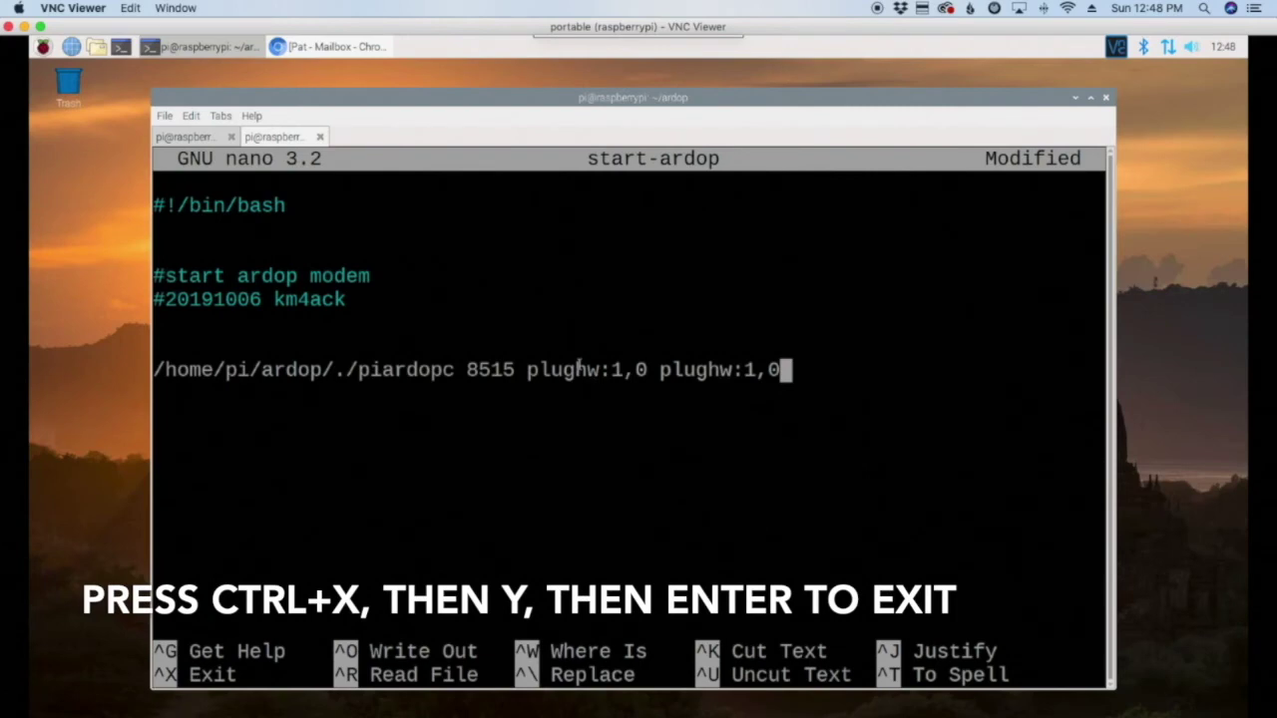
{"action": "key", "text": "ctrl+x"}
{"action": "key", "text": "y"}
{"action": "key", "text": "Return"}
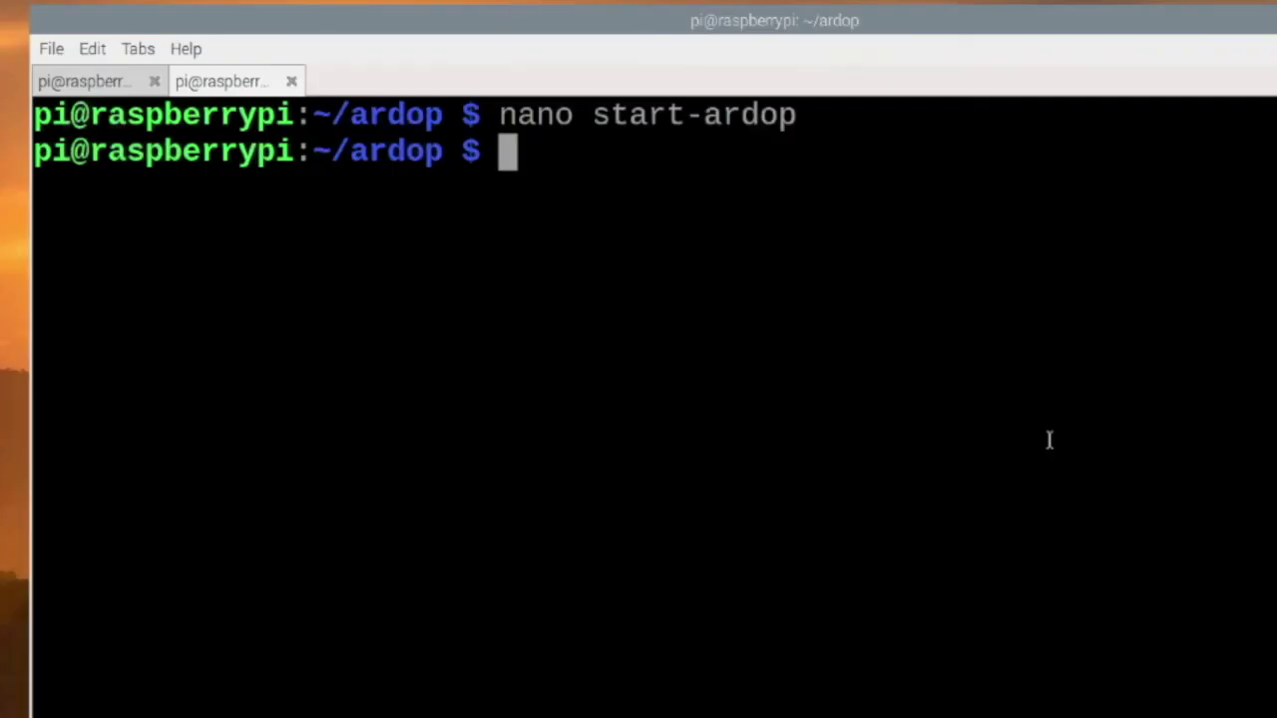
Step: List the contents of the ardop directory and check the new start-ardop file in the output
{"action": "type", "text": "ls"}
{"action": "key", "text": "Return"}
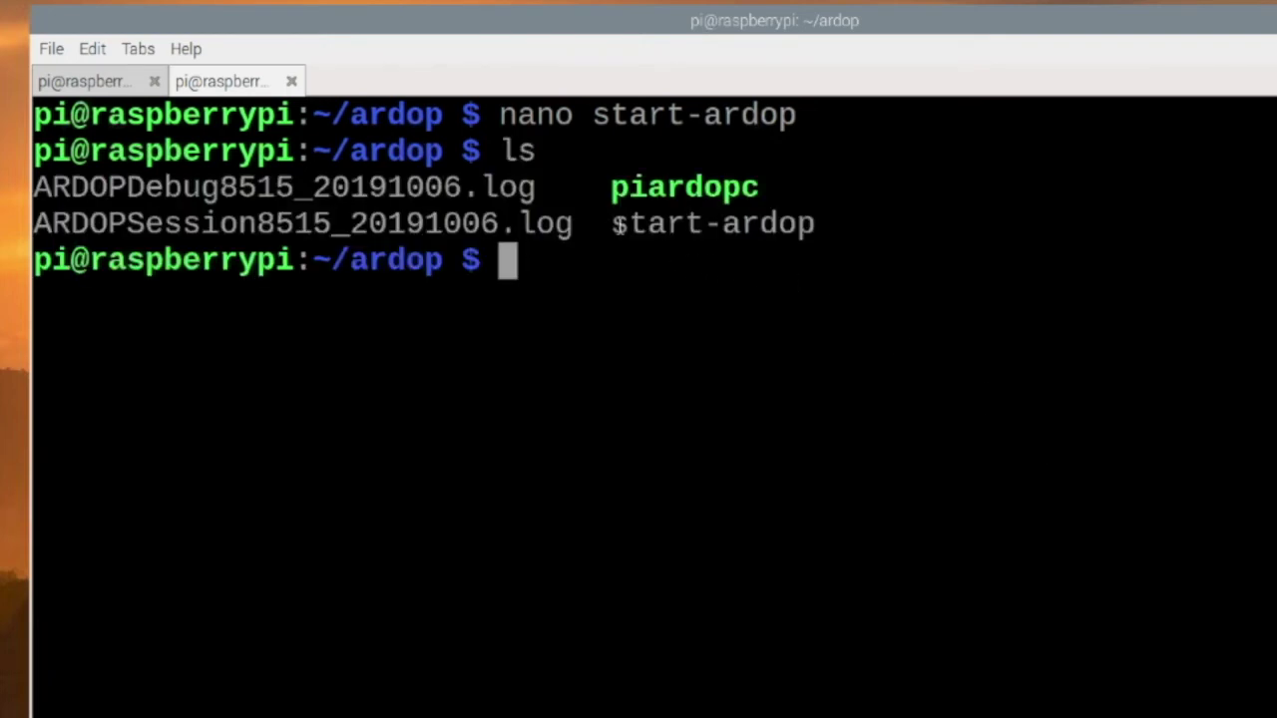
{"action": "left_click_drag", "start_coordinate": [613, 224], "coordinate": [816, 223]}
{"action": "left_click", "coordinate": [557, 282]}
Step: Make the script executable with the command "sudo chmod +x start-ardop"
{"action": "type", "text": "sudo ch"}
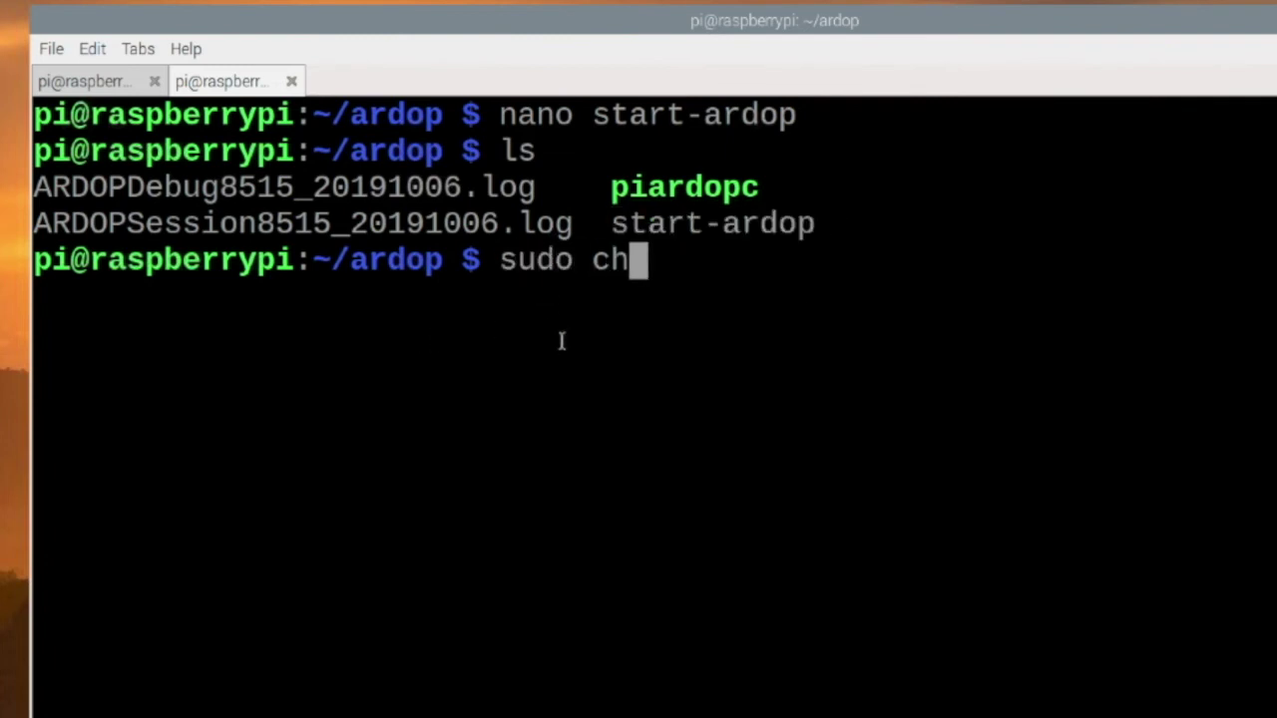
{"action": "type", "text": "mmod"}
{"action": "key", "text": "BackSpace"}
{"action": "key", "text": "BackSpace"}
{"action": "key", "text": "BackSpace"}
{"action": "key", "text": "BackSpace"}
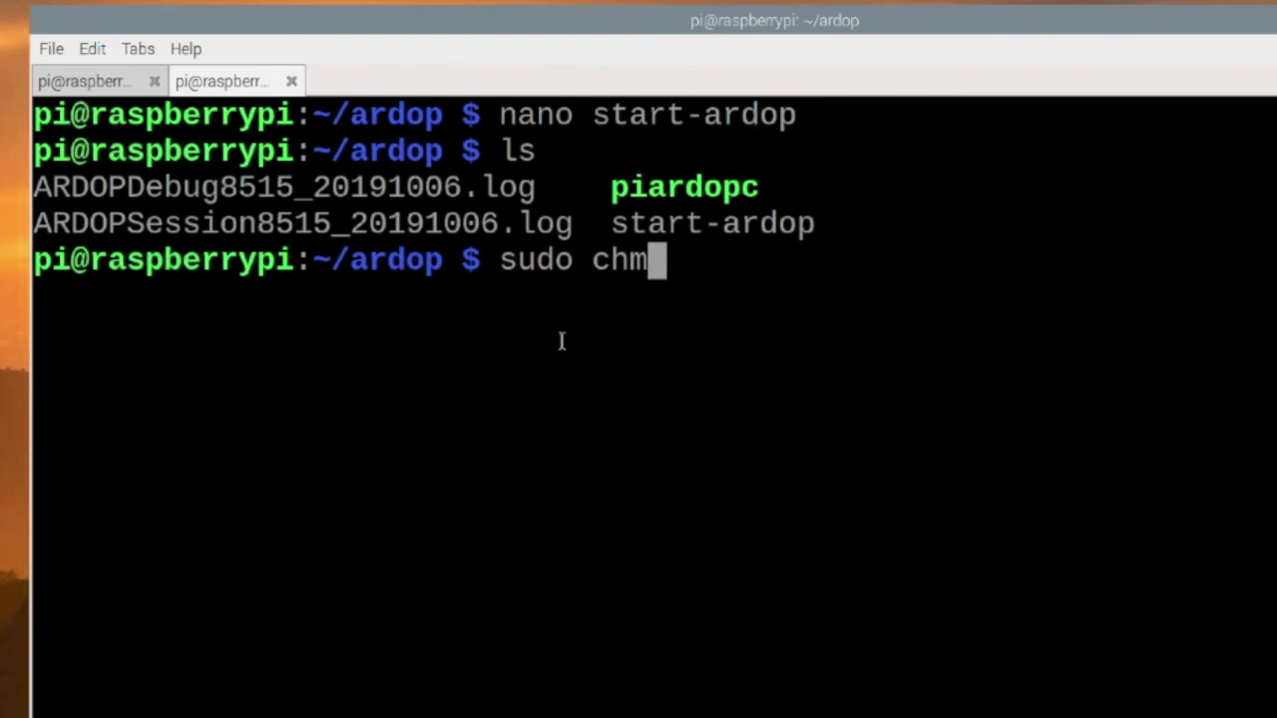
{"action": "type", "text": "od +x st"}
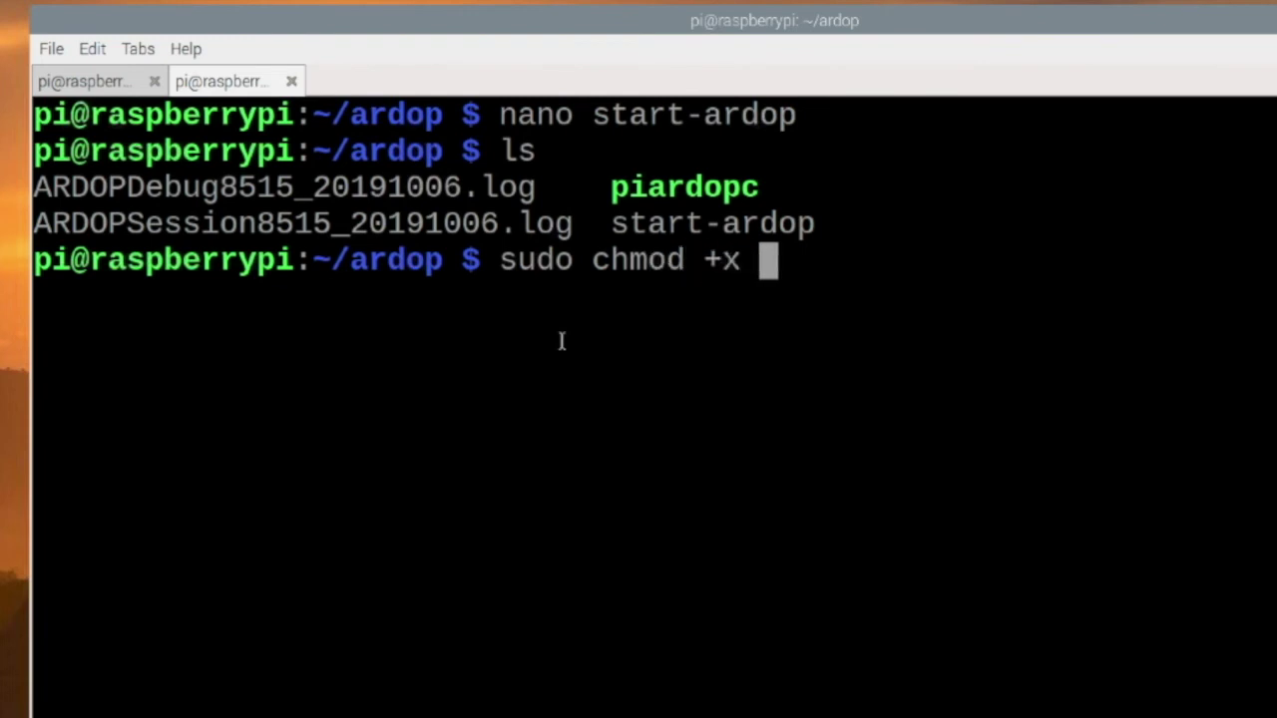
{"action": "type", "text": "ar"}
{"action": "key", "text": "Tab"}
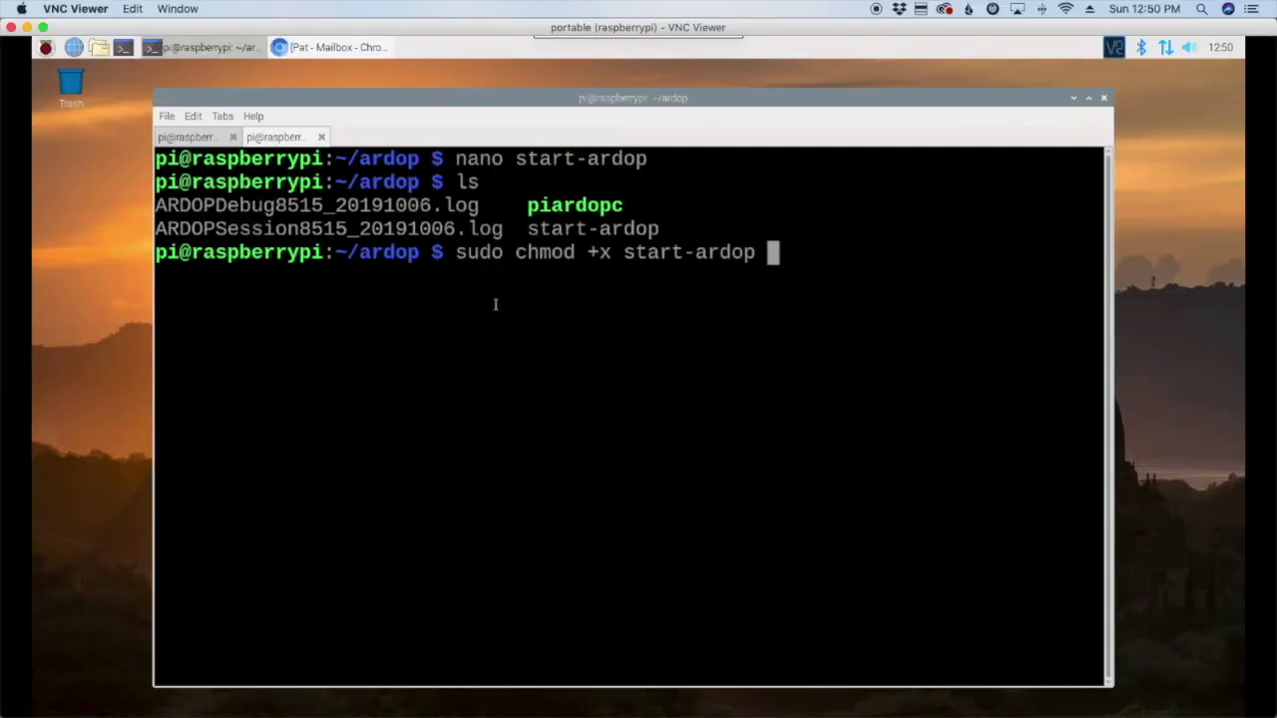
{"action": "key", "text": "Return"}
Step: List the directory again to check the executable status of start-ardop
{"action": "type", "text": "ls"}
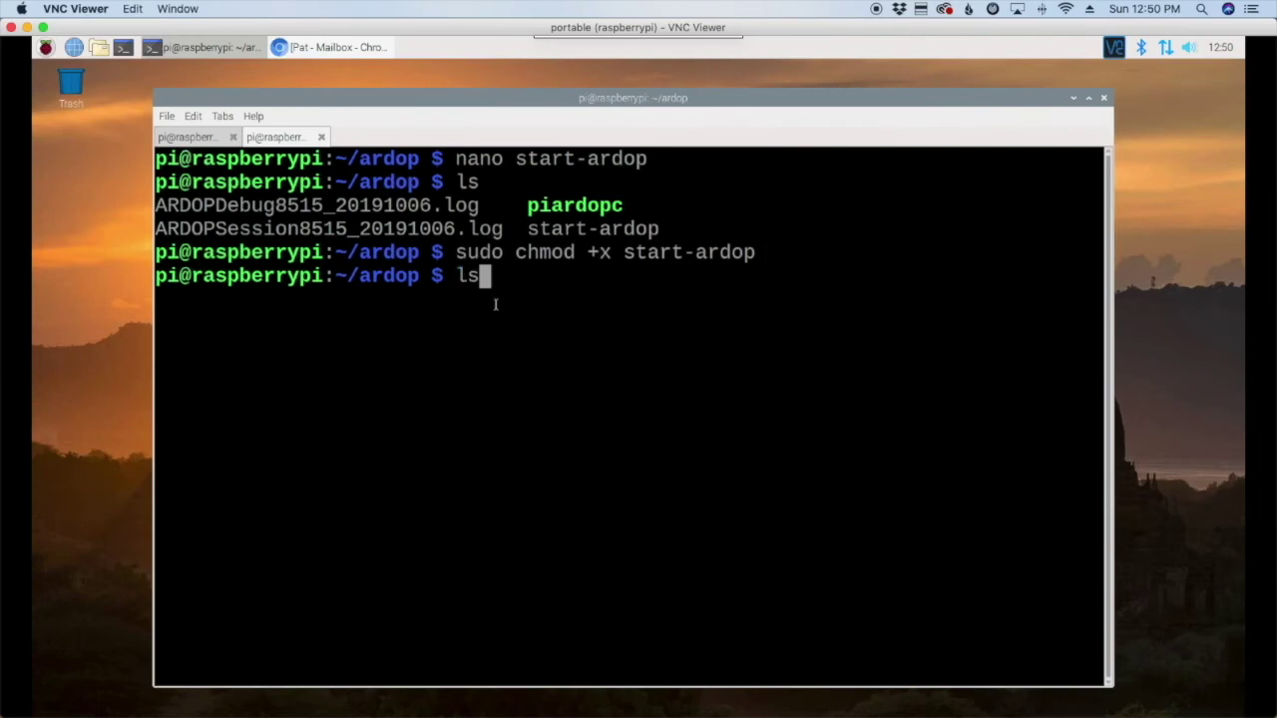
{"action": "key", "text": "Return"}
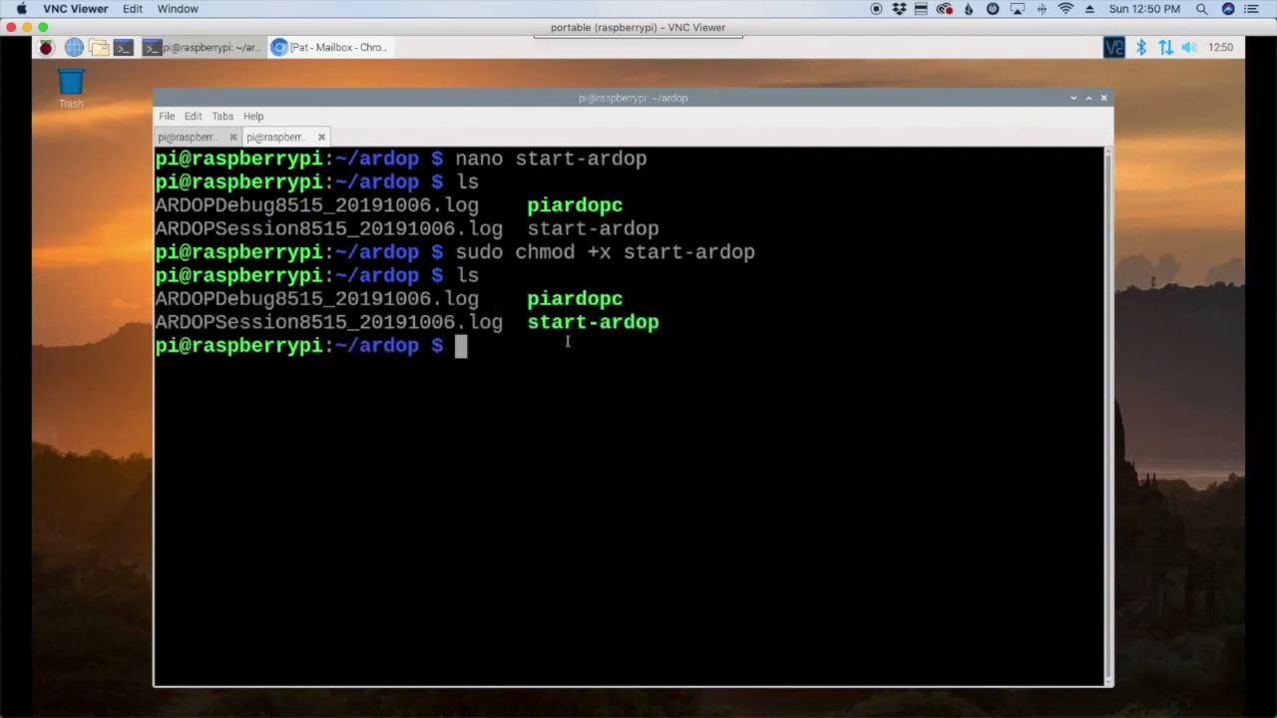
{"action": "left_click_drag", "start_coordinate": [528, 323], "coordinate": [654, 323]}
{"action": "left_click", "coordinate": [676, 322]}
Step: Create a symbolic link to the script on the desktop with the command "ln -s ~/ardop/start-ardop ~/Desktop/start-ardop"
{"action": "type", "text": "ln"}
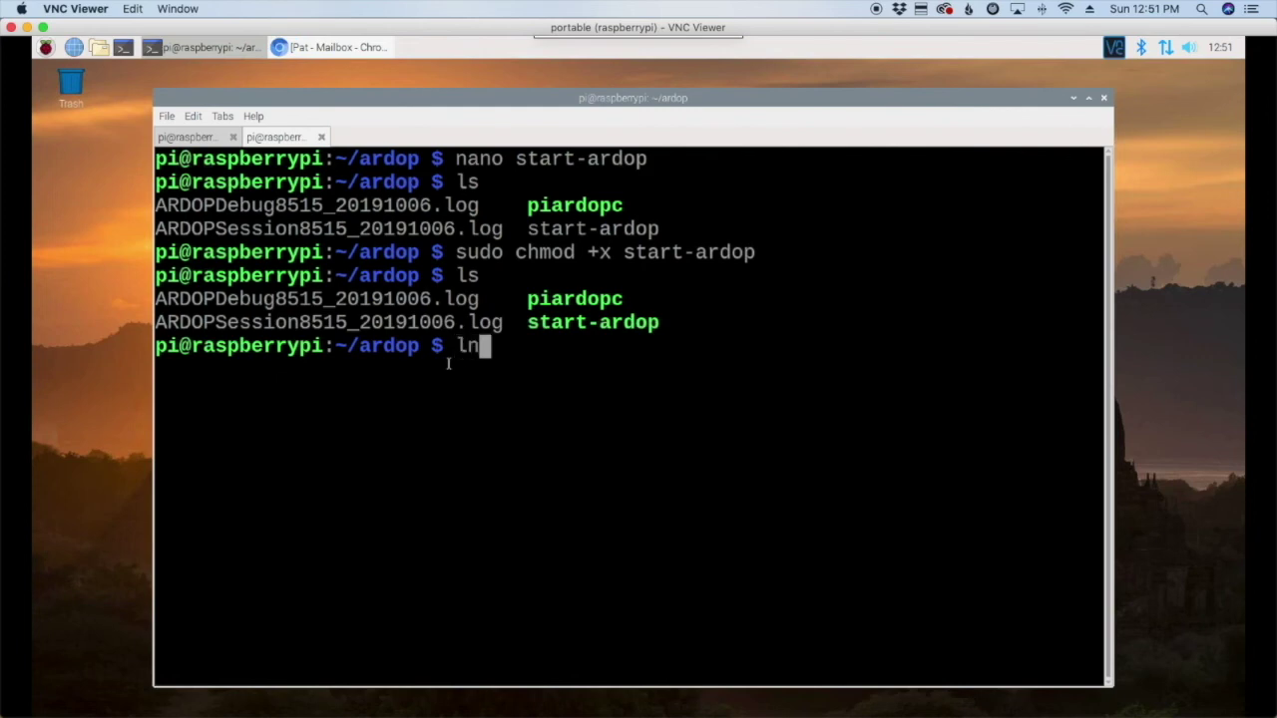
{"action": "type", "text": " -s"}
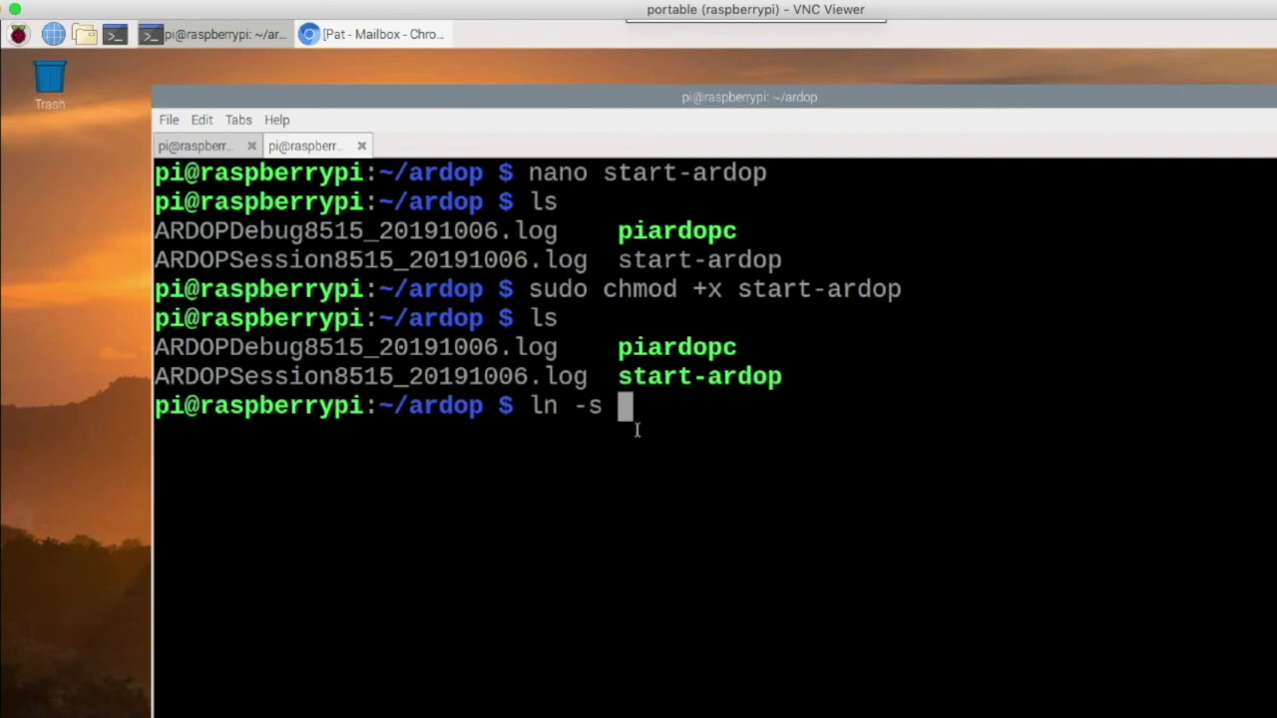
{"action": "type", "text": " ~/ardop"}
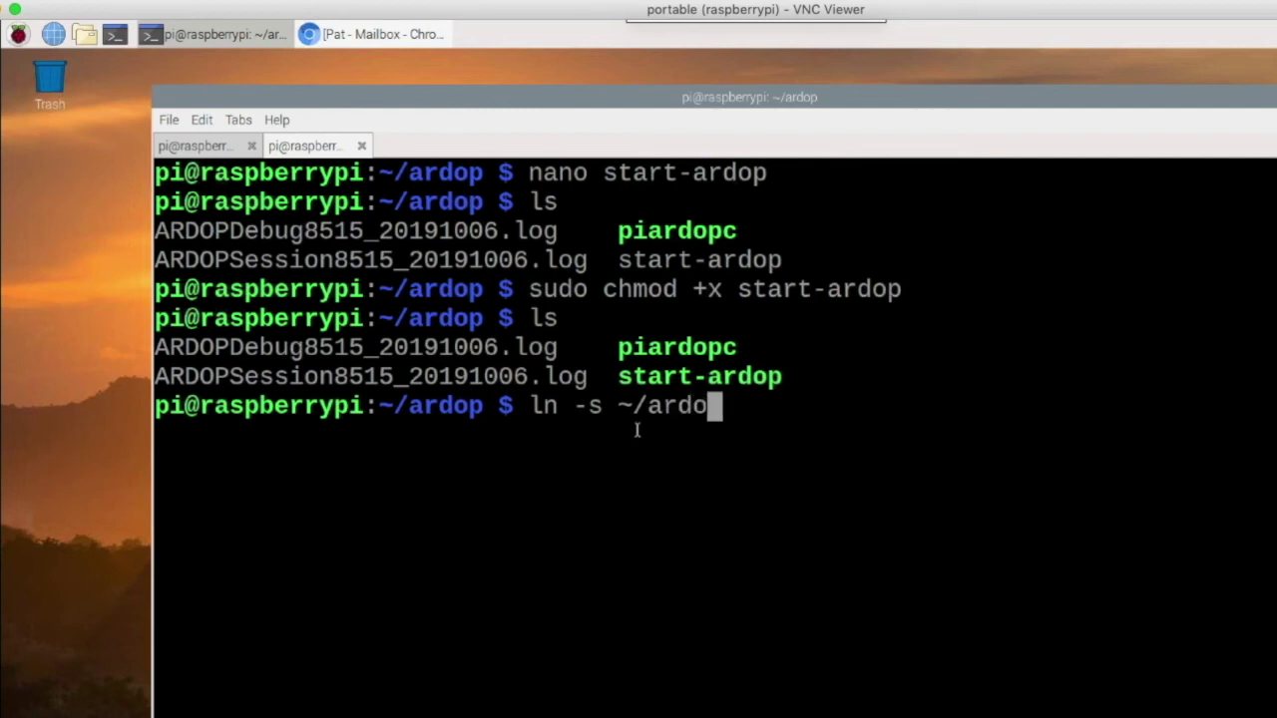
{"action": "type", "text": "/start"}
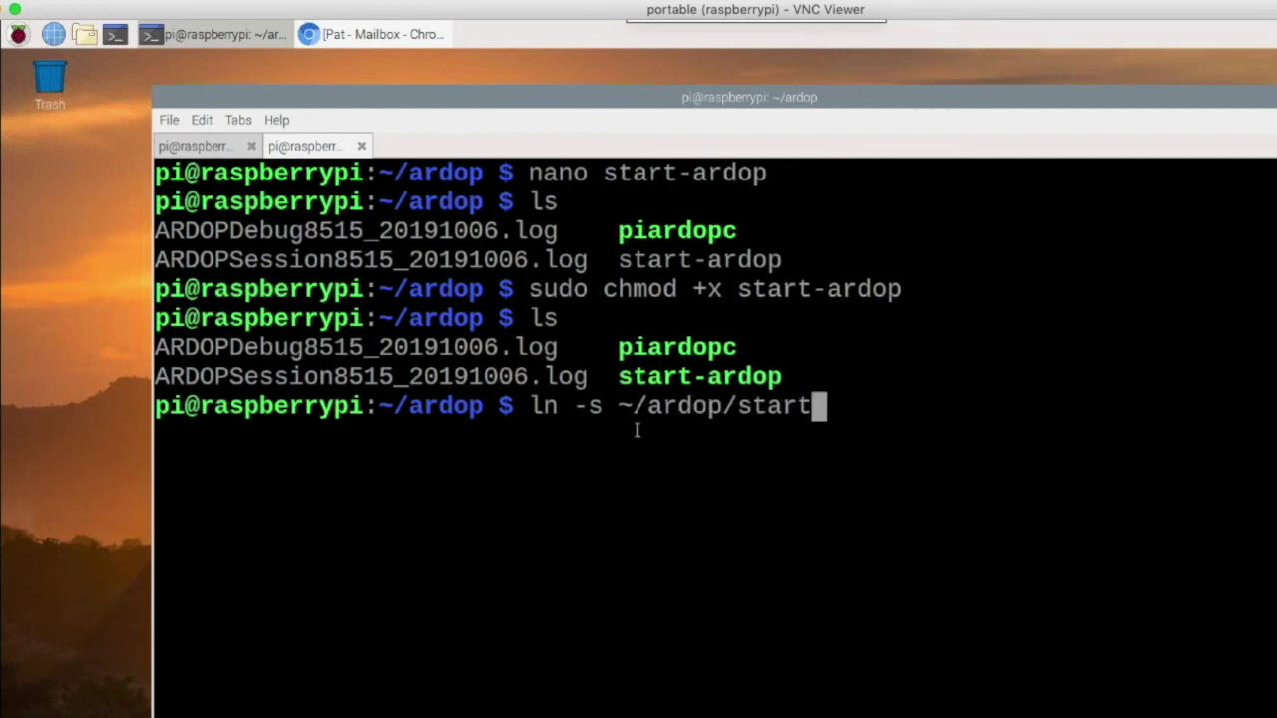
{"action": "type", "text": "-ardop"}
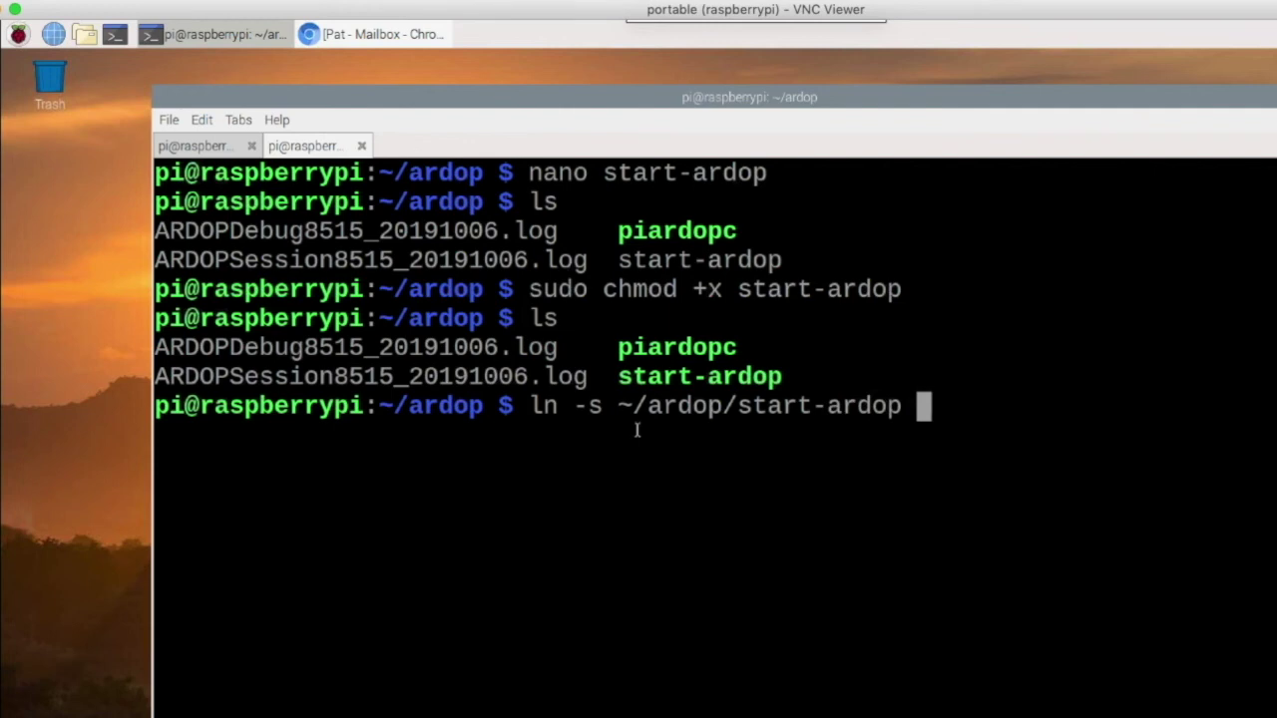
{"action": "type", "text": "~"}
{"action": "type", "text": "/D"}
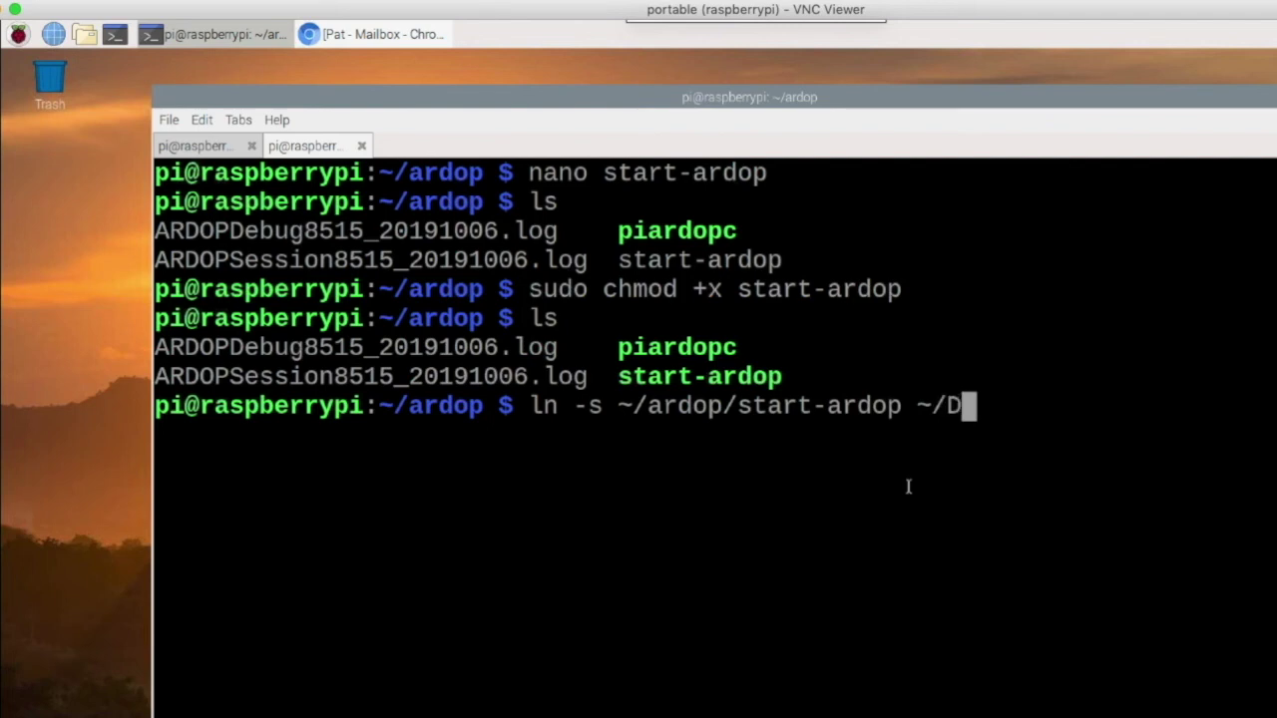
{"action": "type", "text": "esktop"}
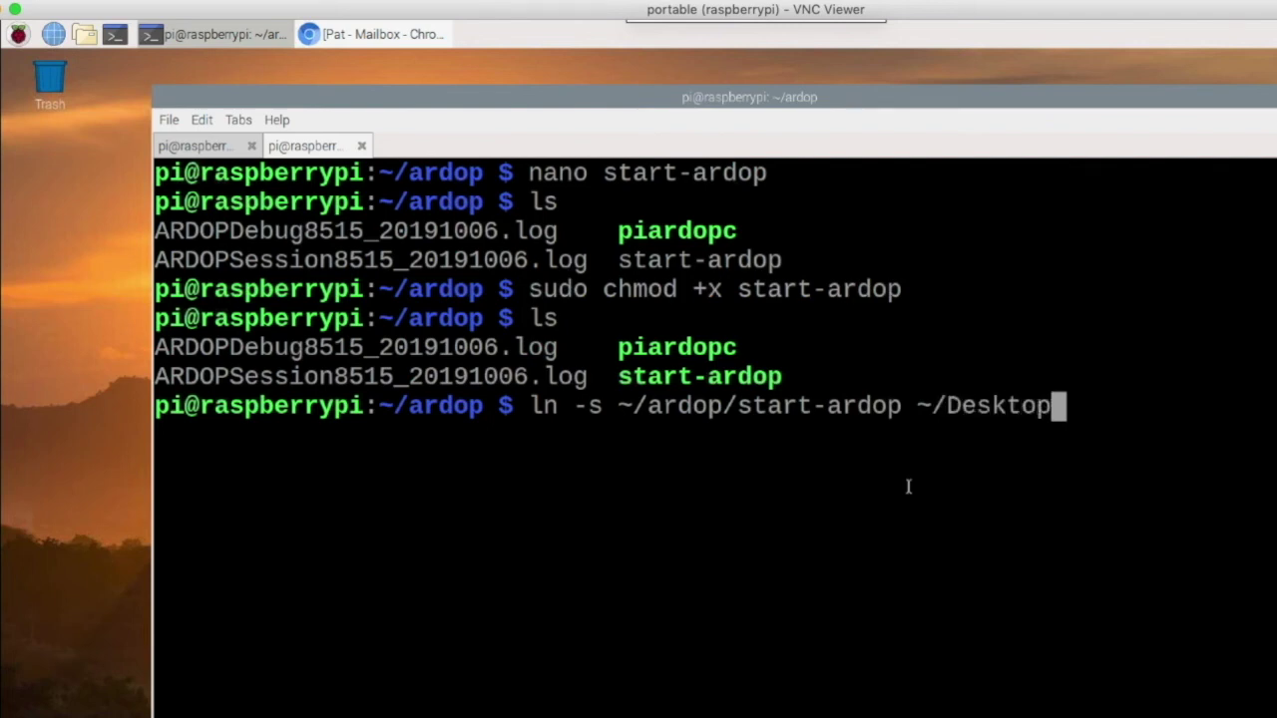
{"action": "type", "text": "/"}
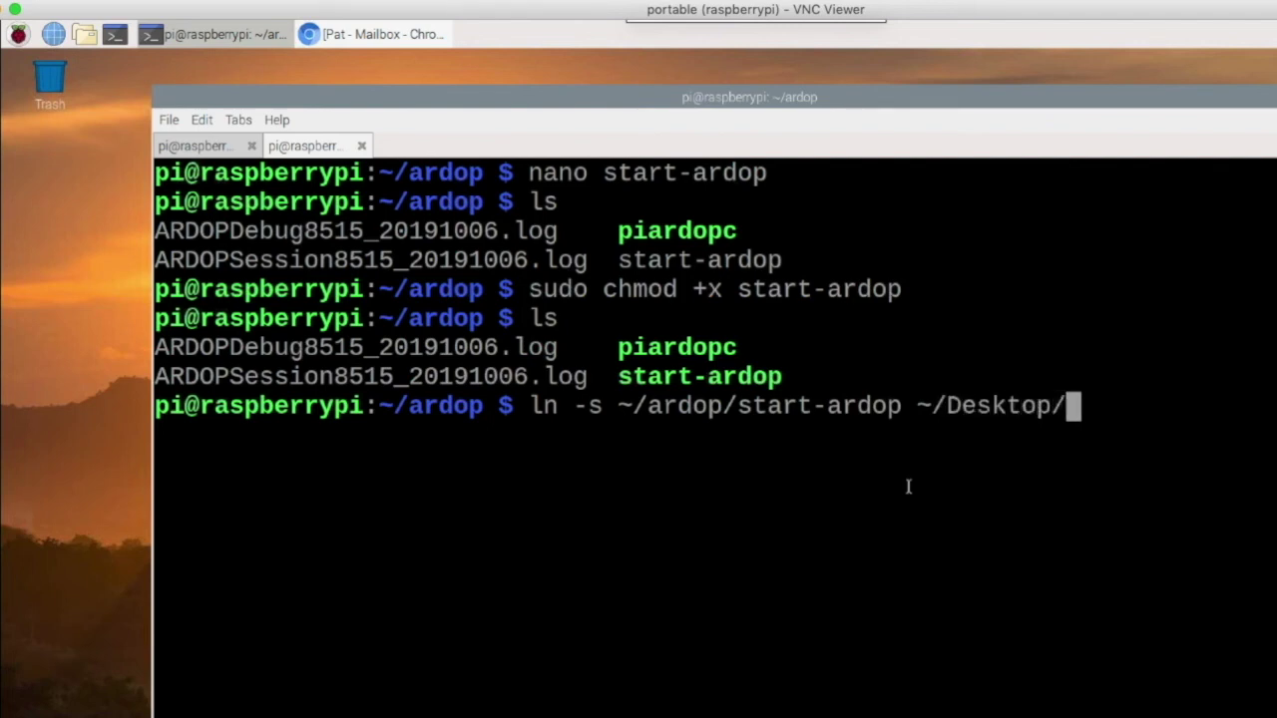
{"action": "type", "text": "start-"}
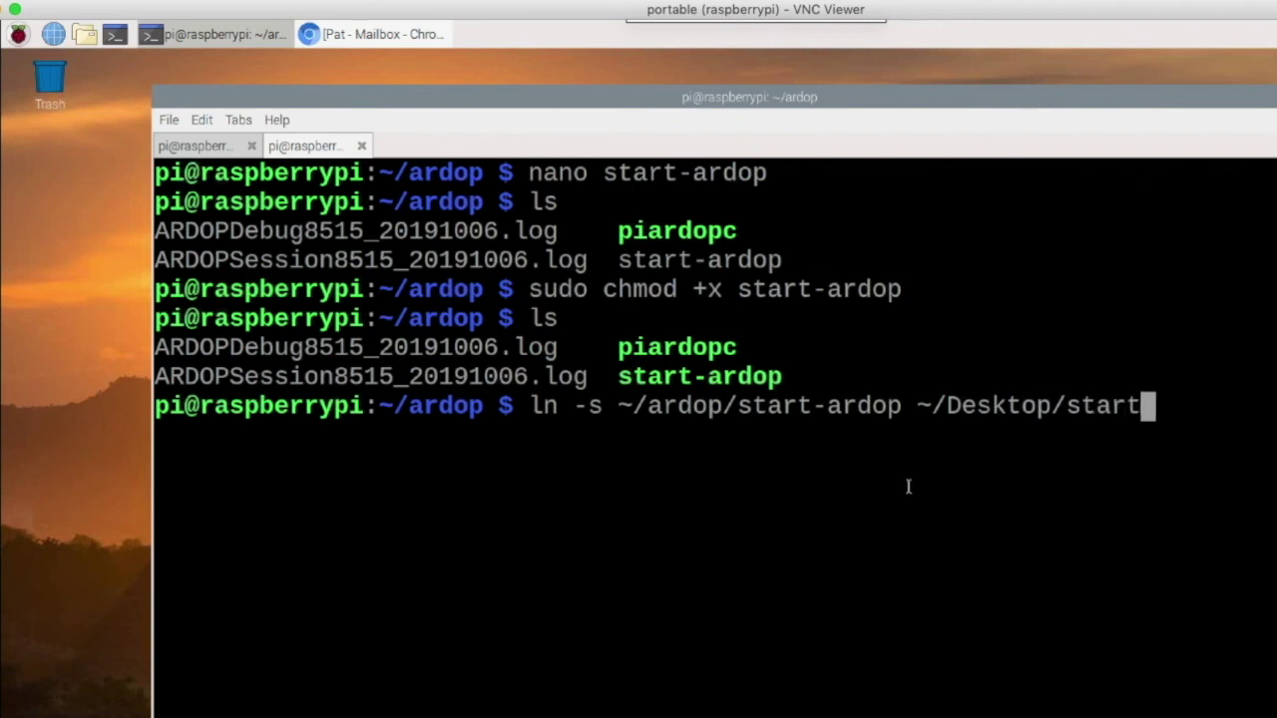
{"action": "type", "text": "ardop"}
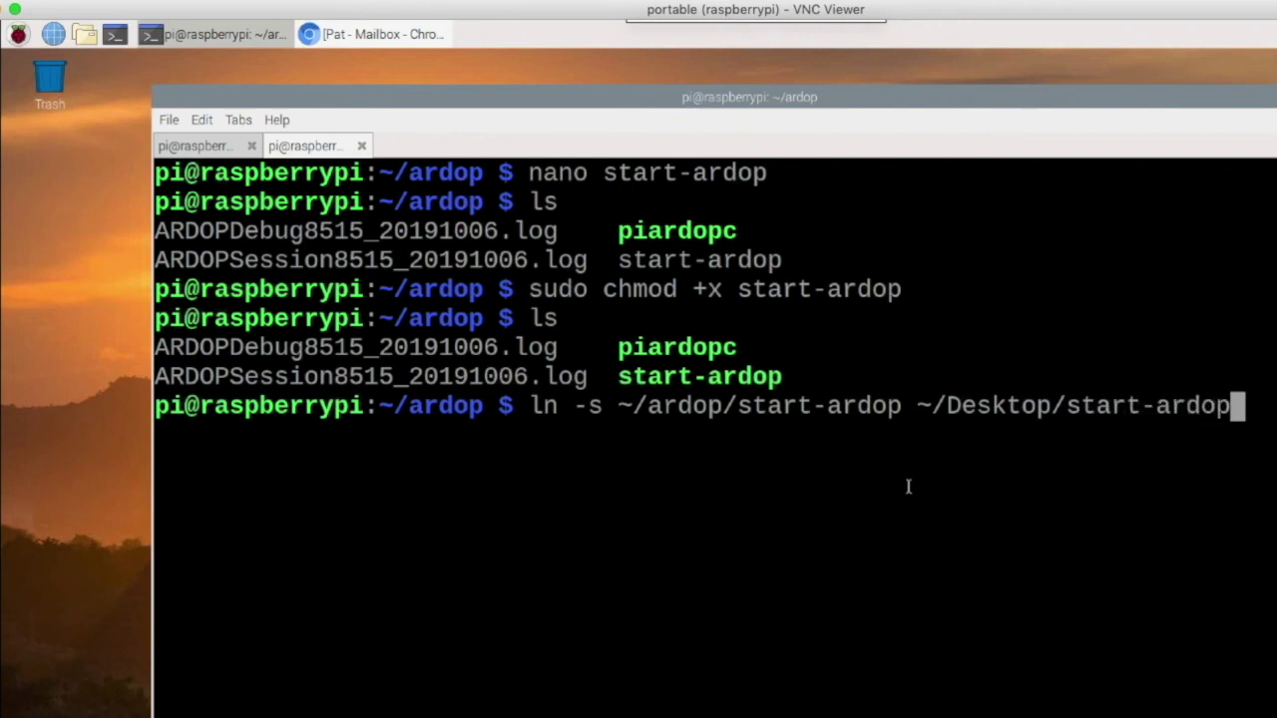
{"action": "key", "text": "Return"}
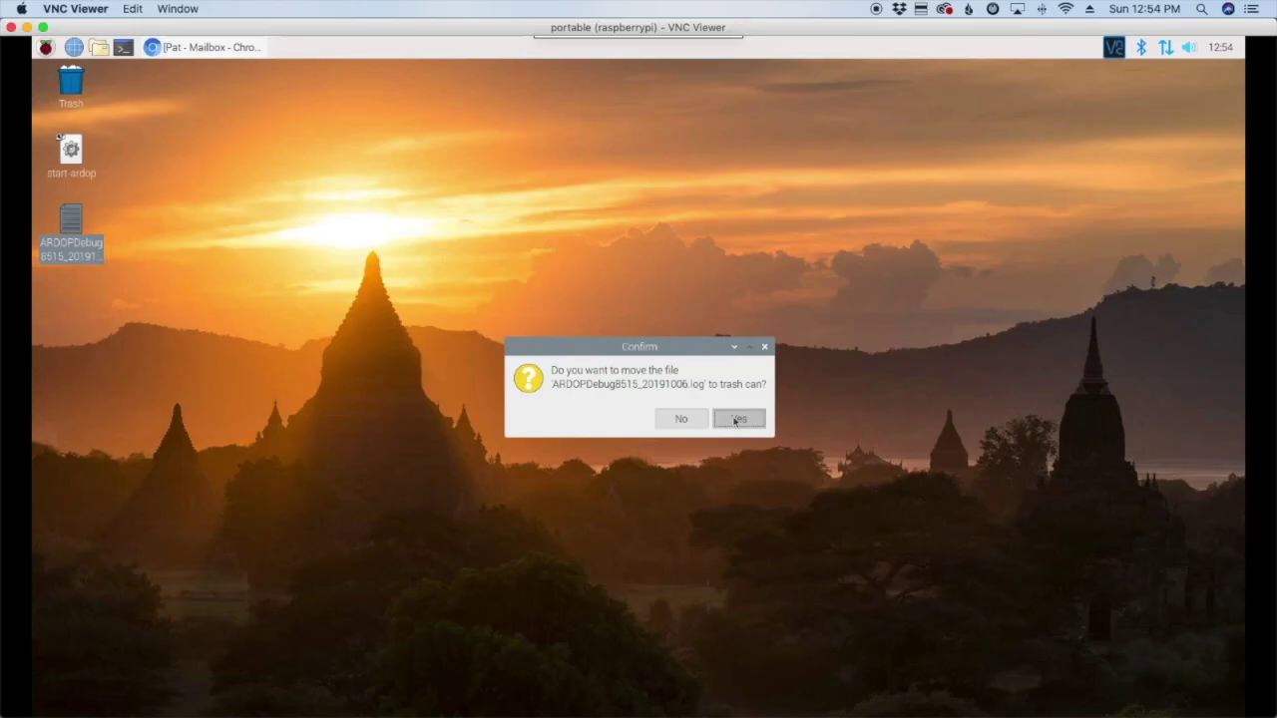
Step: Confirm moving the desktop file ARDOPDebug8515_20191006.log to the trash can
{"action": "left_click", "coordinate": [737, 419]}
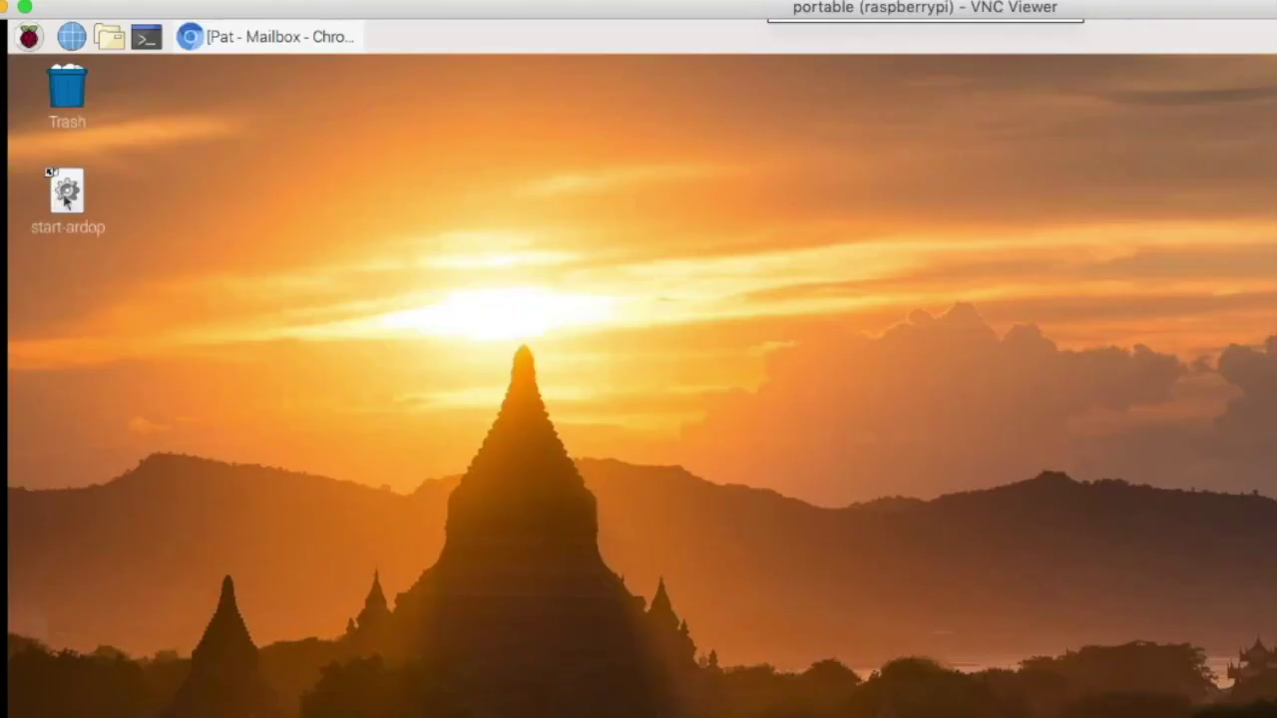
Step: Execute the desktop start-ardop script in a terminal, and switch to the Chromium window with the Pat page at 127.0.0.1
{"action": "double_click", "coordinate": [67, 197]}
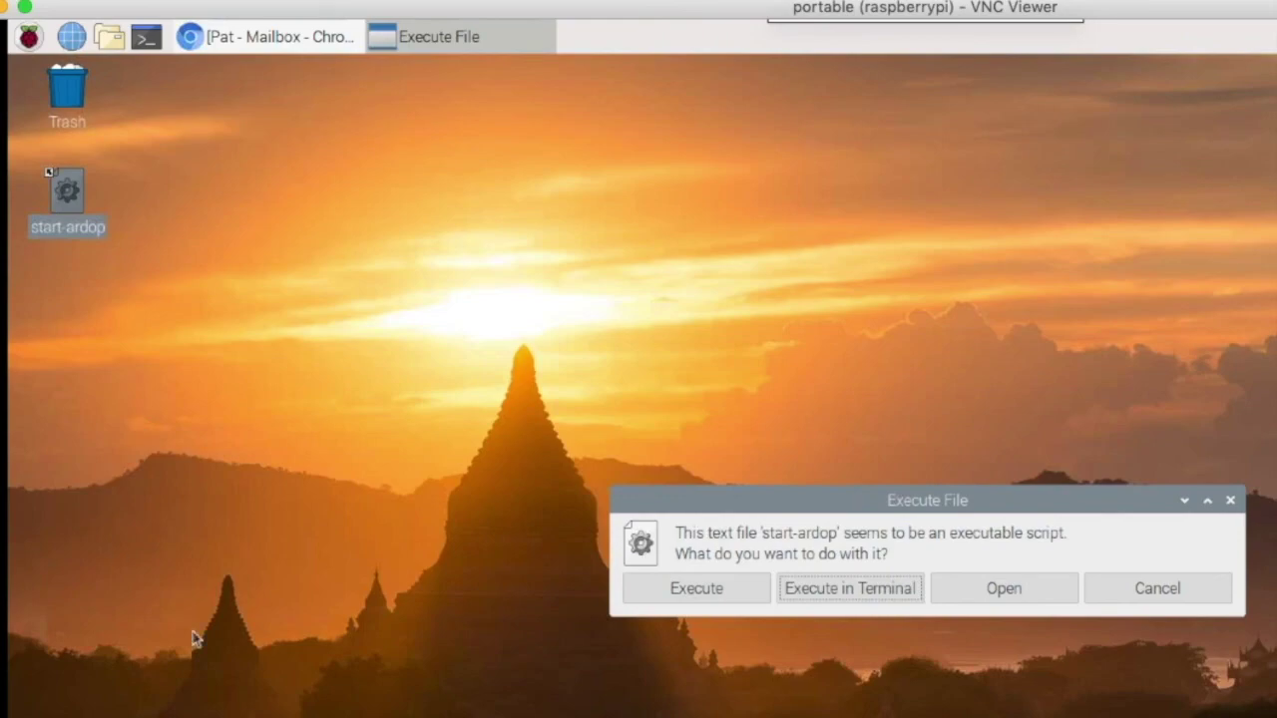
{"action": "left_click", "coordinate": [855, 588]}
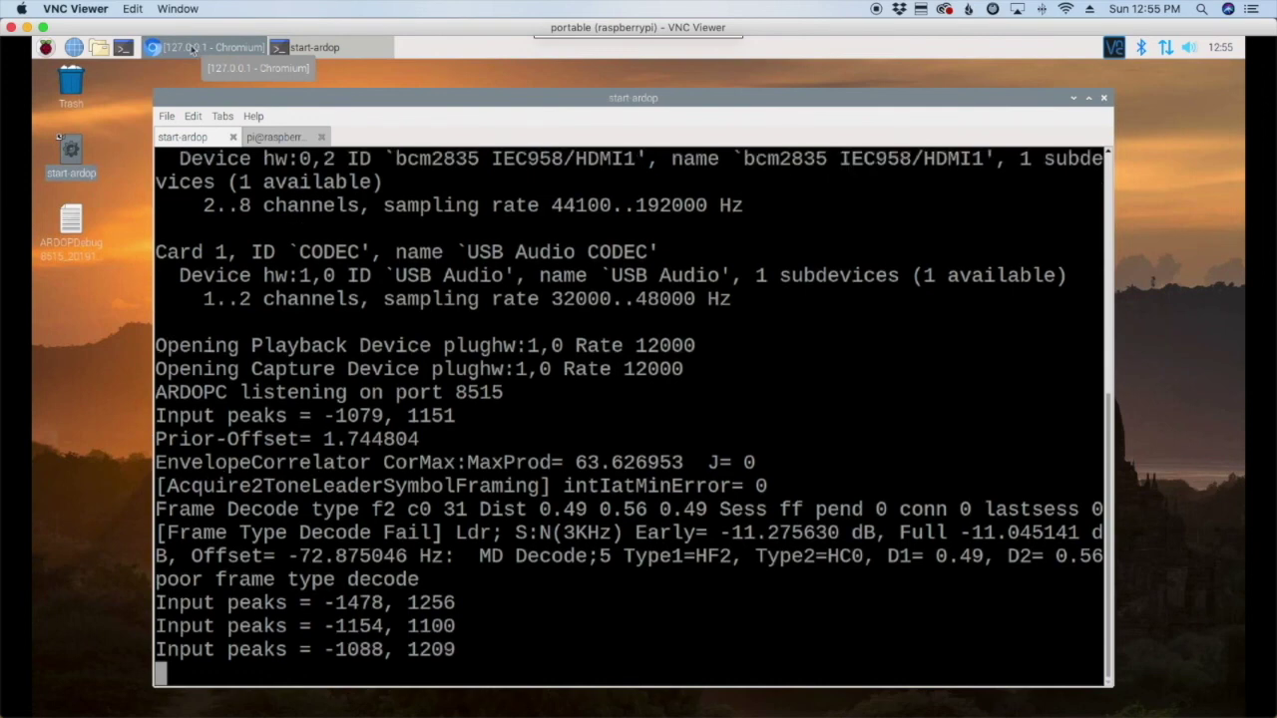
{"action": "left_click", "coordinate": [192, 50]}
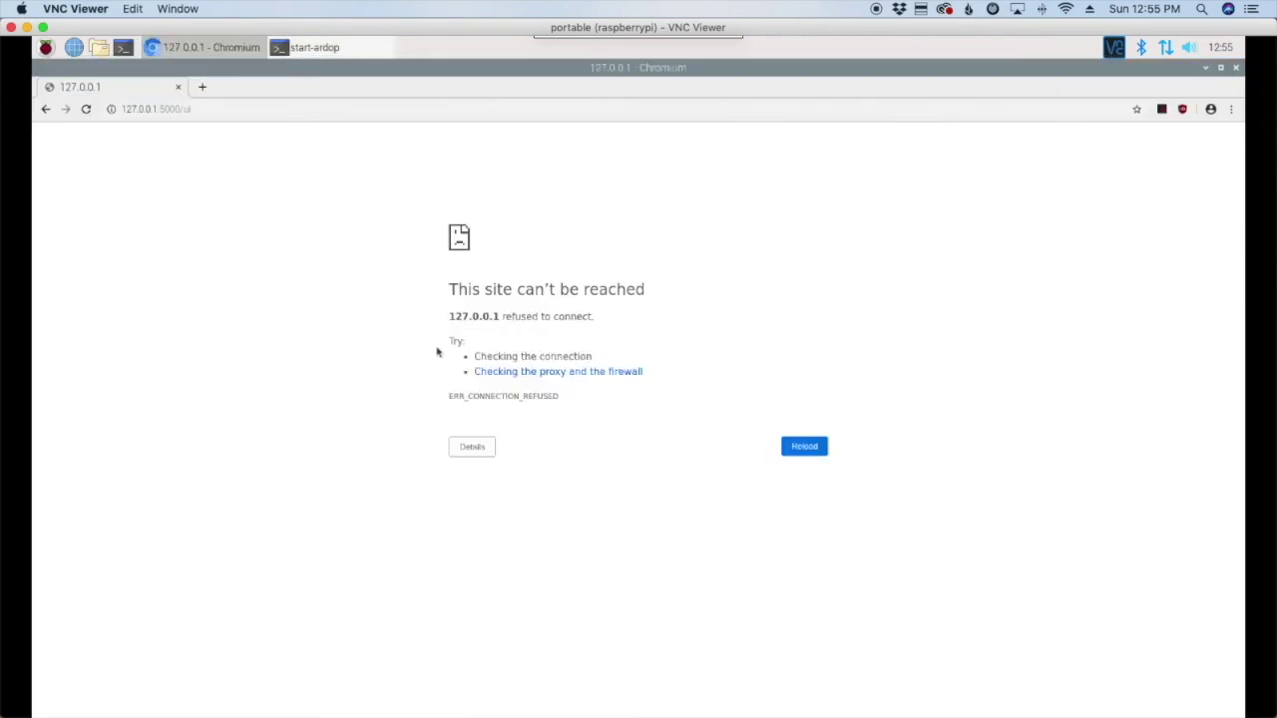